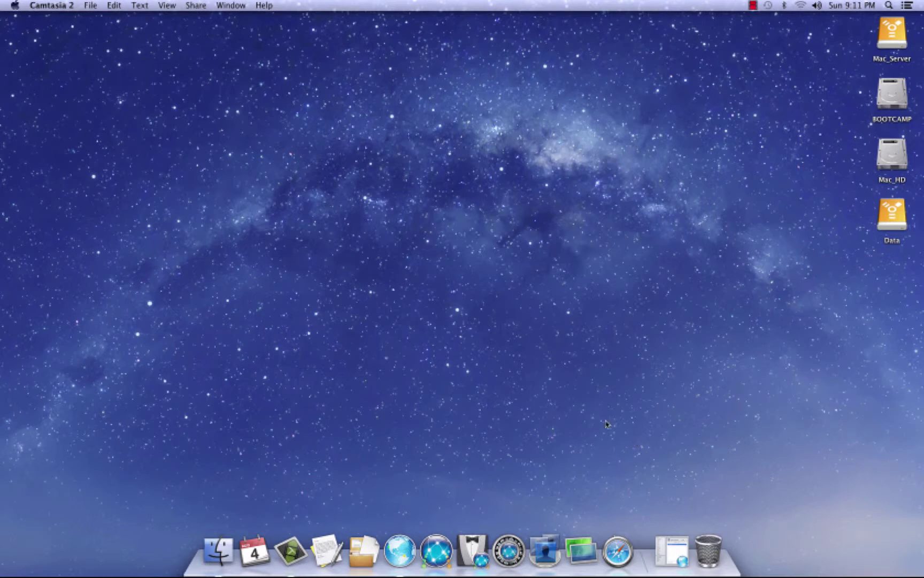
Launch Workgroup Manager and connect to the local directory server
left_click(547, 552)
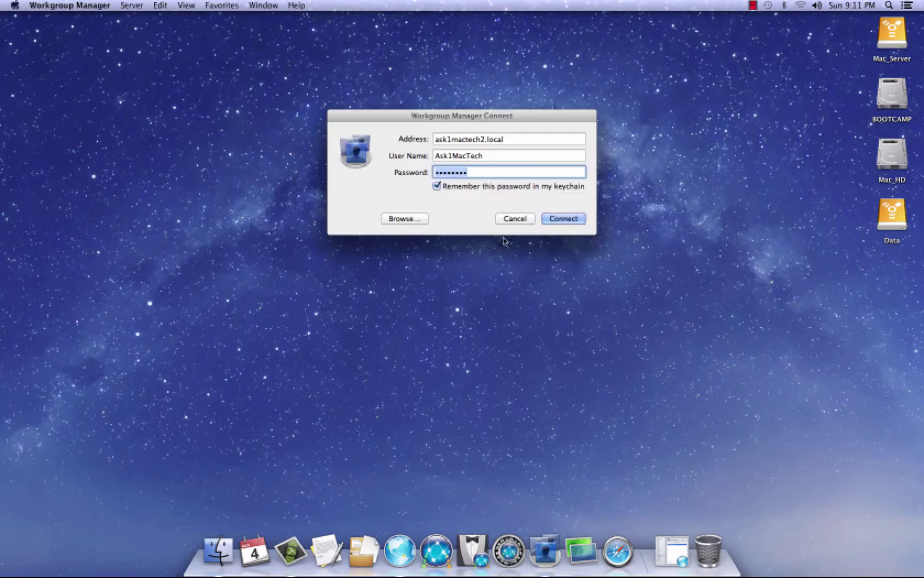
left_click_drag(507, 114, 504, 92)
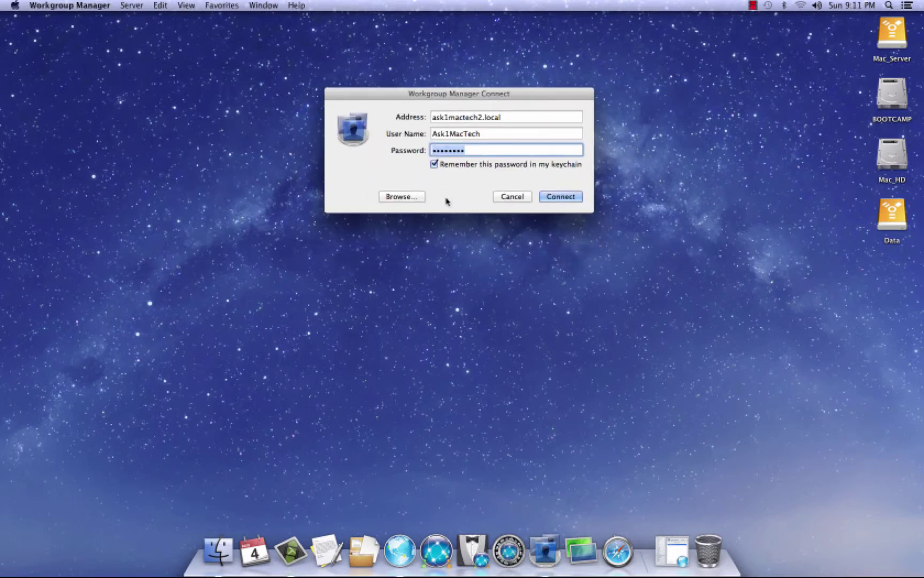
left_click(562, 197)
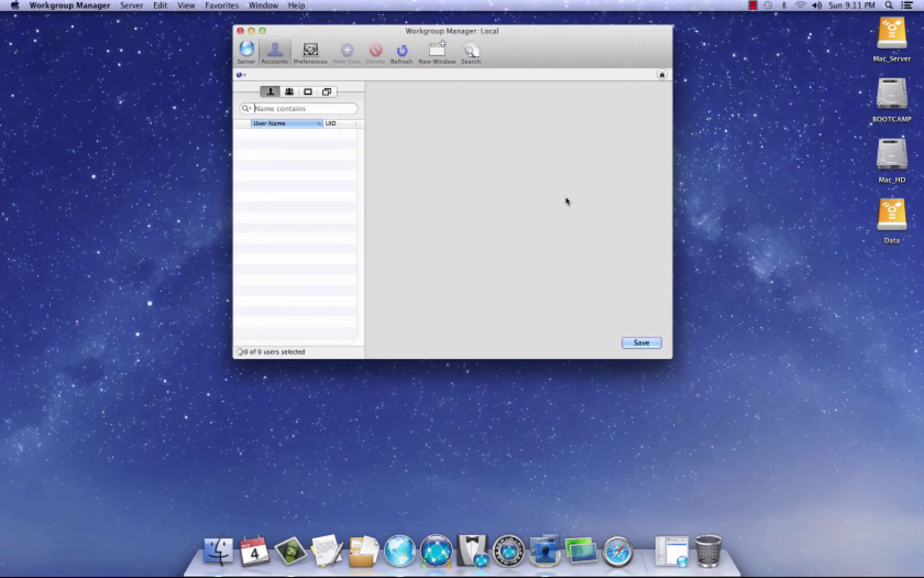
left_click_drag(463, 30, 466, 36)
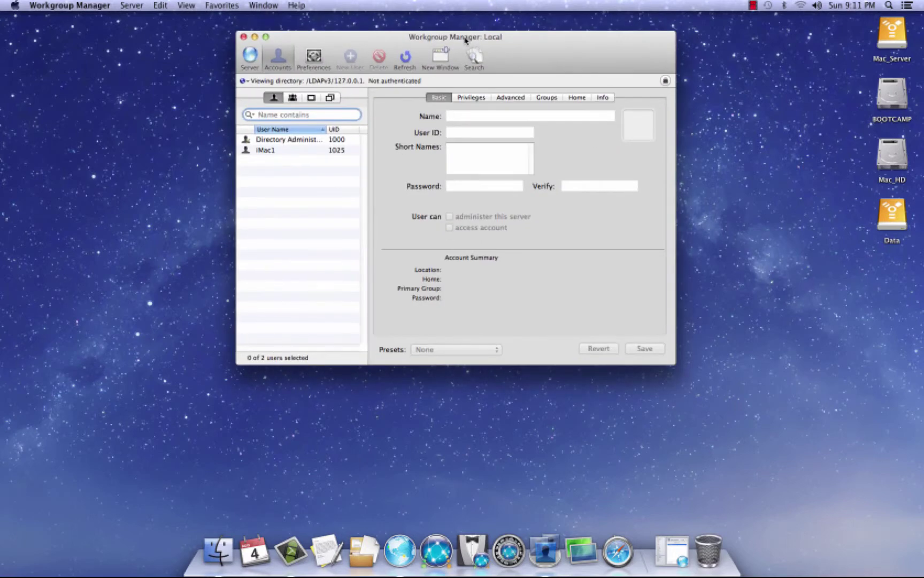
Select iMac1 and unlock the directory as diradmin with the administrator password
left_click(266, 150)
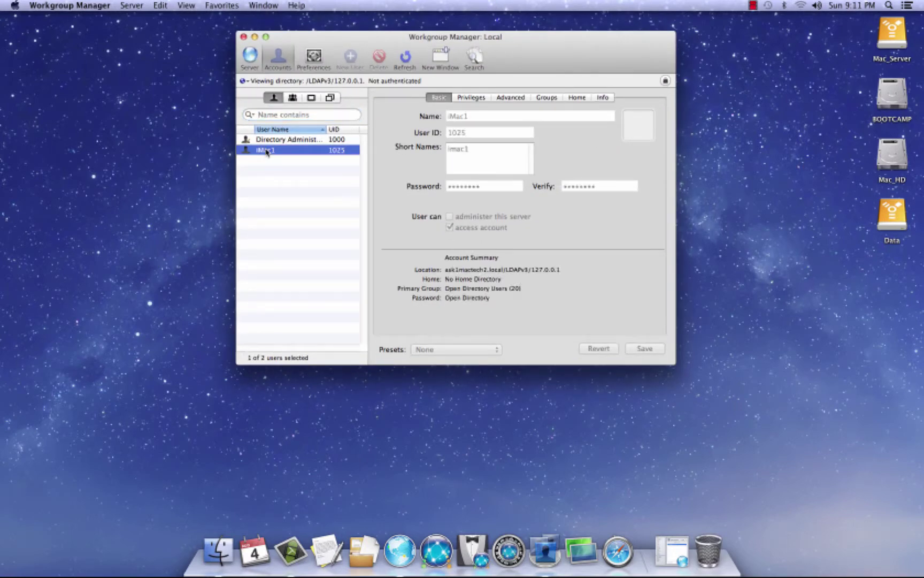
left_click(666, 80)
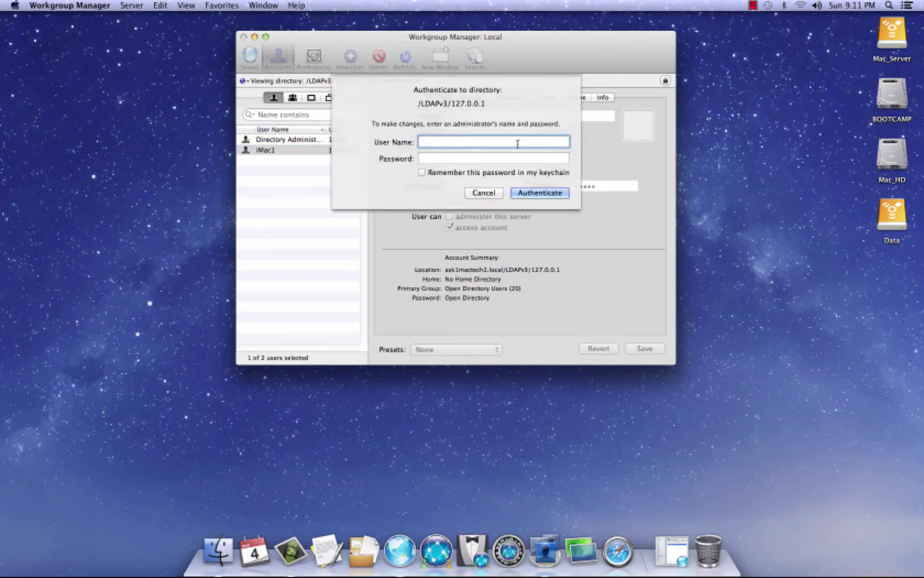
type("diradmin")
key("Tab")
type("********")
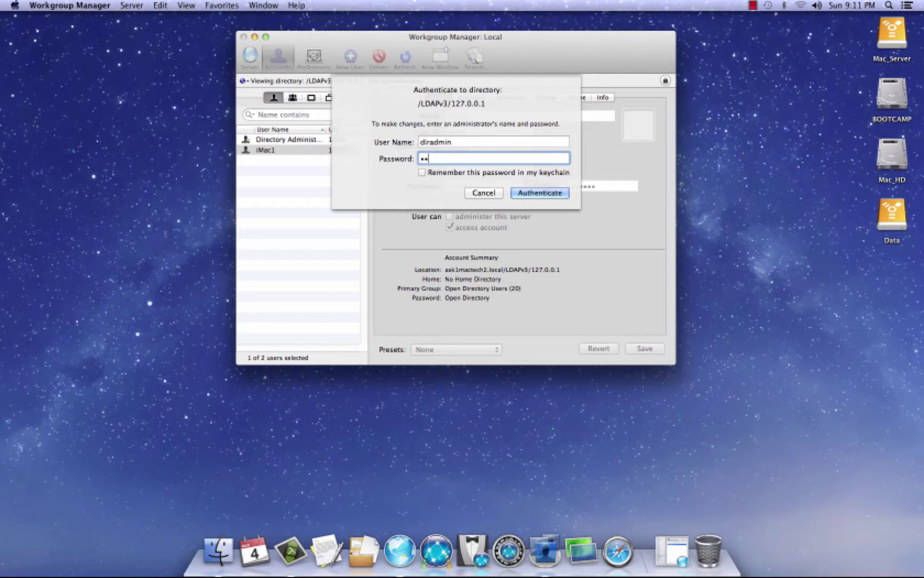
key("Return")
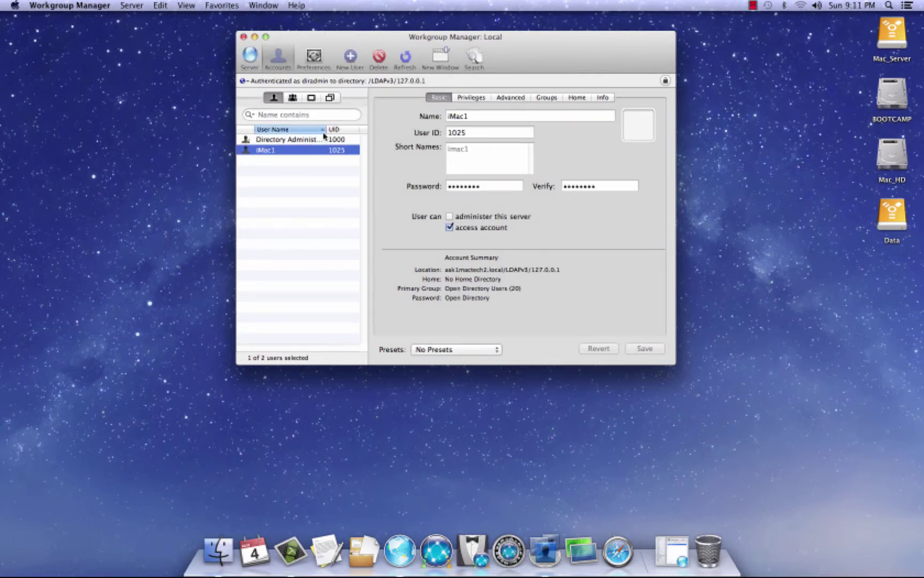
Delete the iMac1 user account and confirm the deletion
left_click(383, 57)
left_click(463, 130)
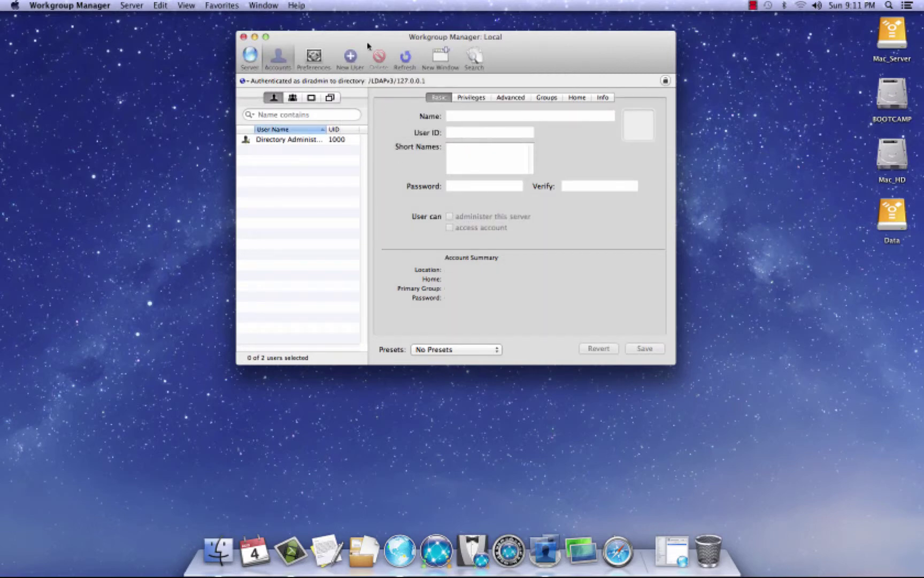
left_click_drag(364, 38, 542, 27)
left_click(672, 551)
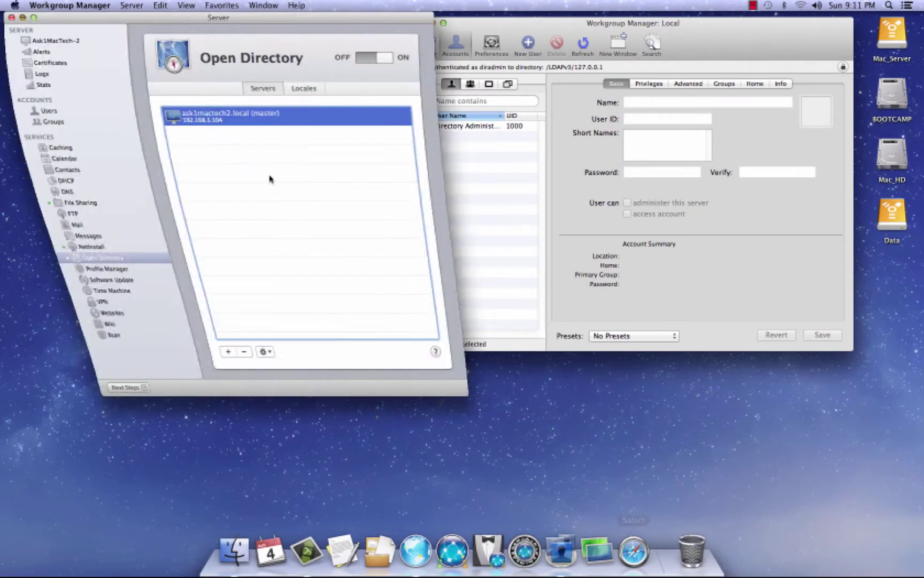
left_click_drag(145, 24, 149, 27)
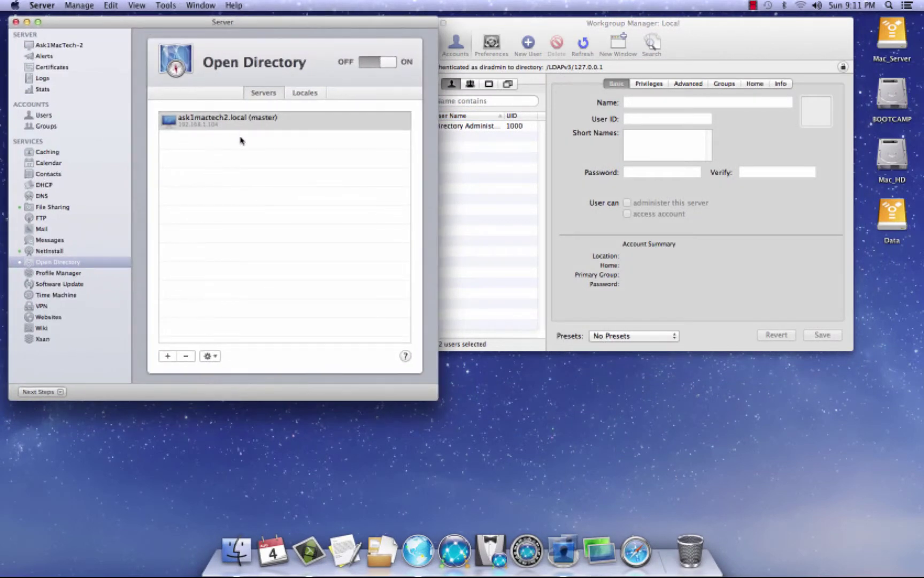
left_click(227, 124)
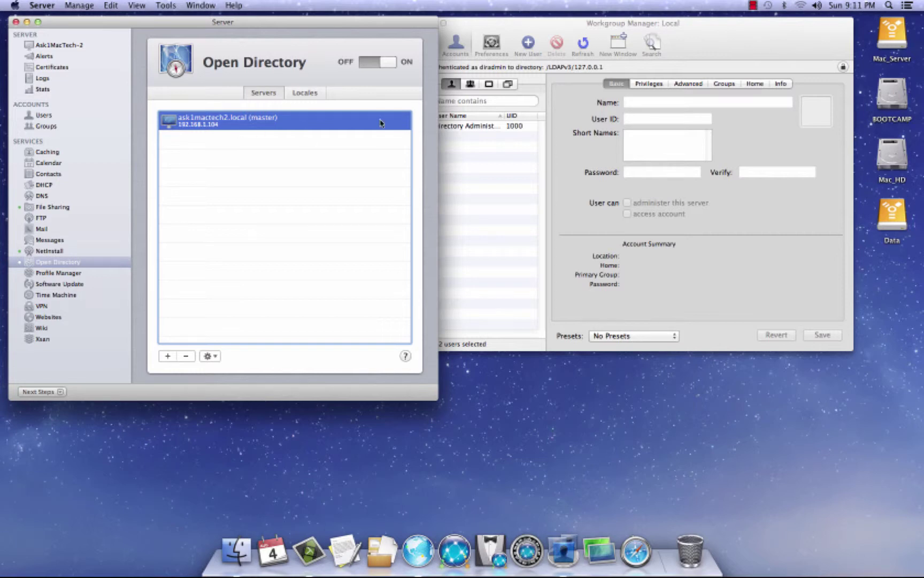
Minimize the Server window and start a Screen Sharing connection to host 192.168.1.101
double_click(294, 23)
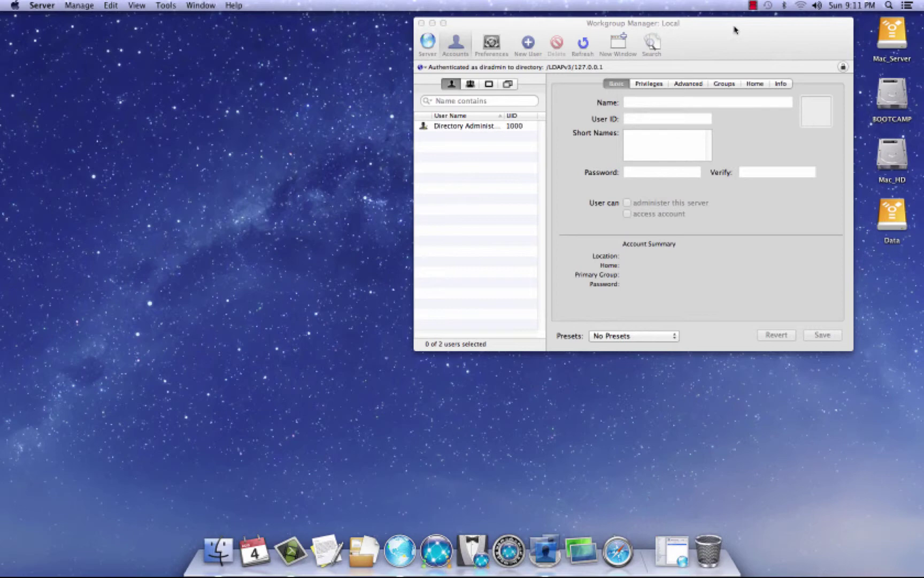
left_click_drag(736, 30, 576, 29)
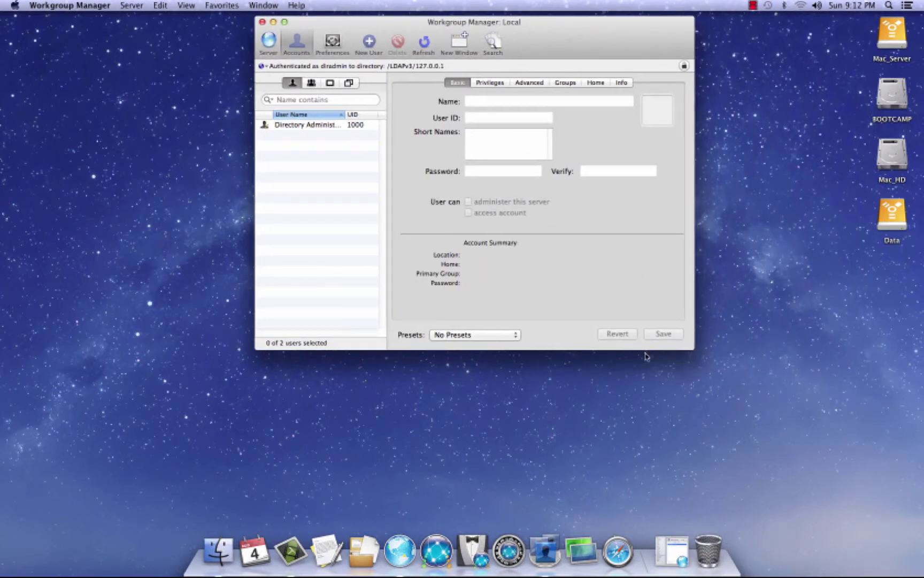
left_click(574, 558)
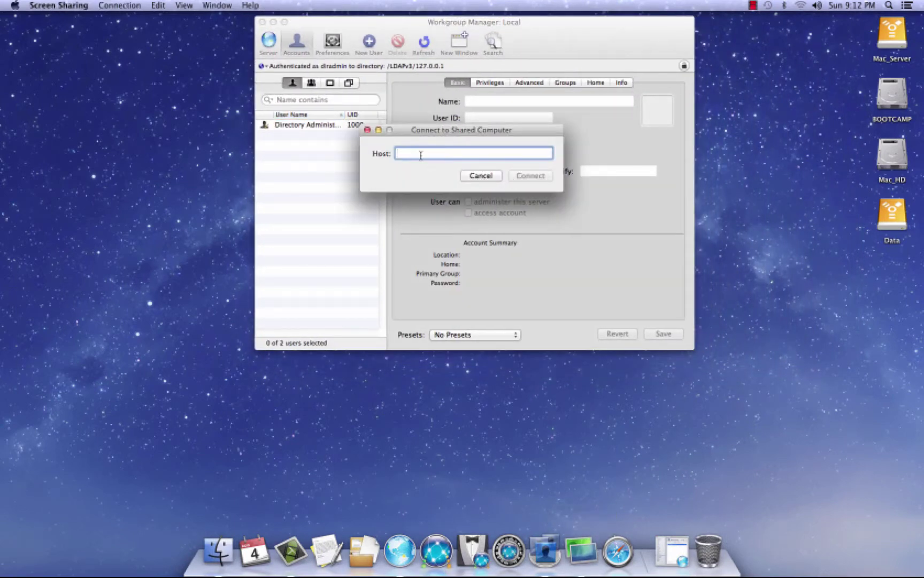
type("192.1")
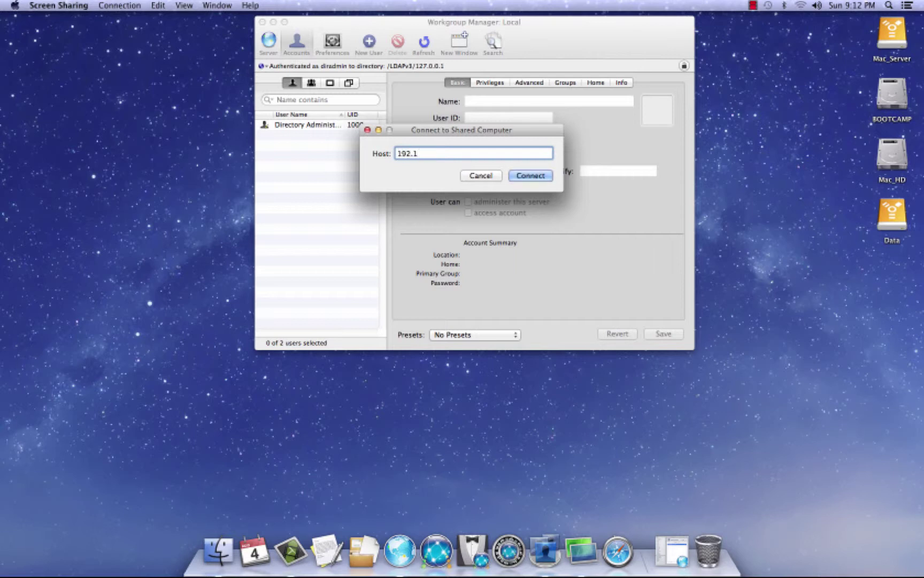
type("68.1.101")
key("Return")
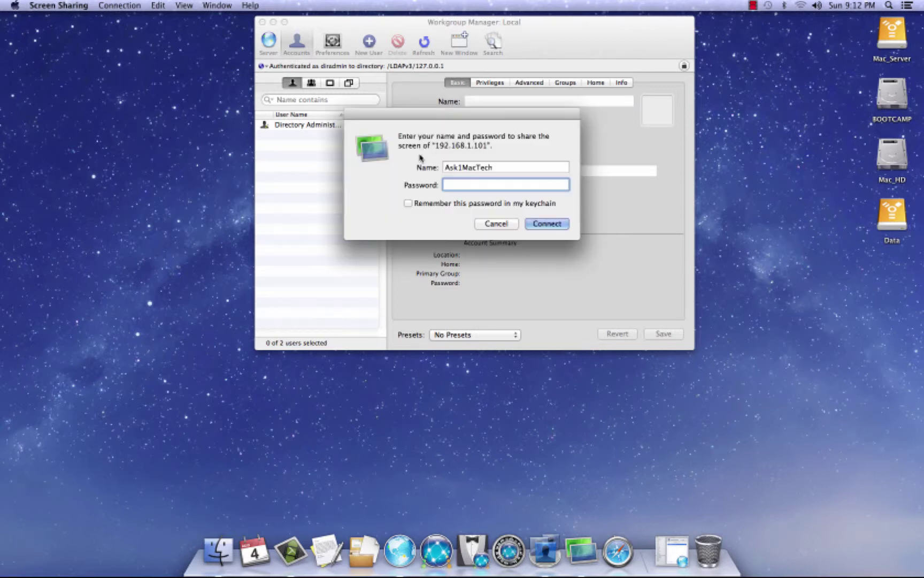
Submit the remote login password, then minimize the Screen Sharing window to the Dock
type("*********")
key("Return")
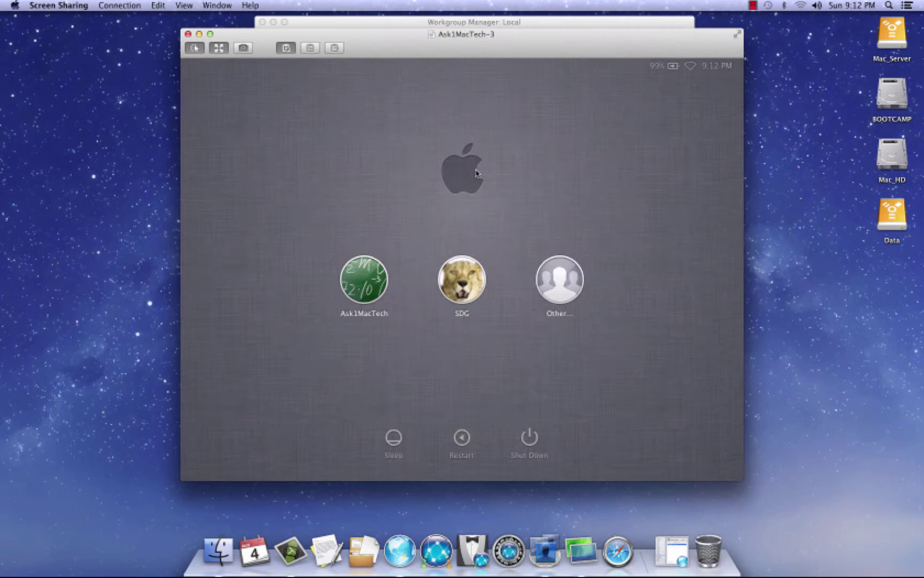
double_click(406, 36)
mouse_move(476, 24)
left_mouse_down()
mouse_move(495, 26)
mouse_move(479, 24)
left_mouse_up()
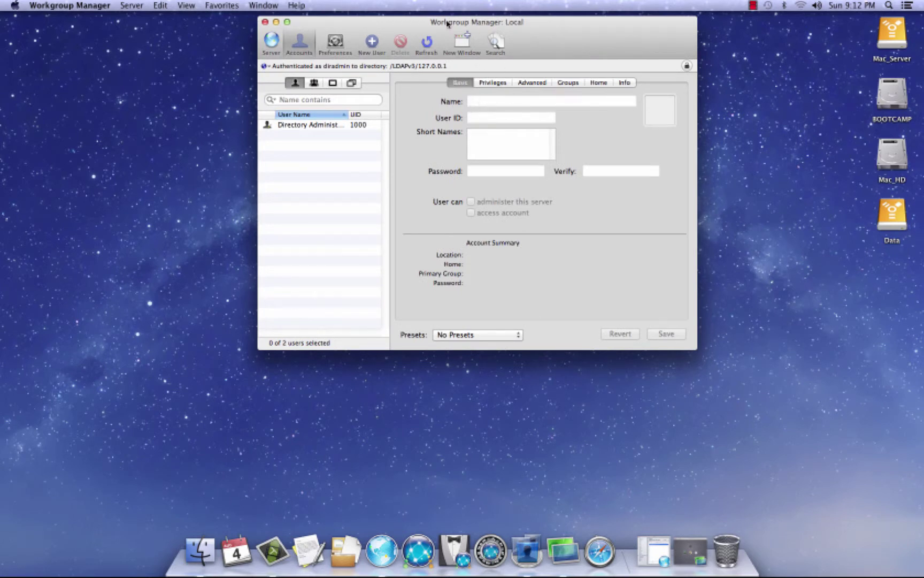
Create new user TestMac1, enter and verify its password, and save the record
left_click(374, 43)
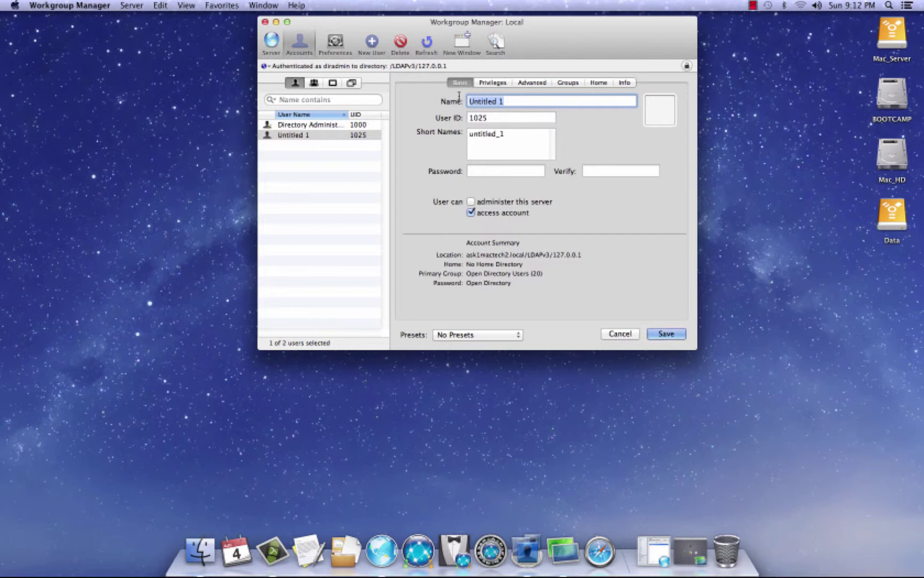
type("Test")
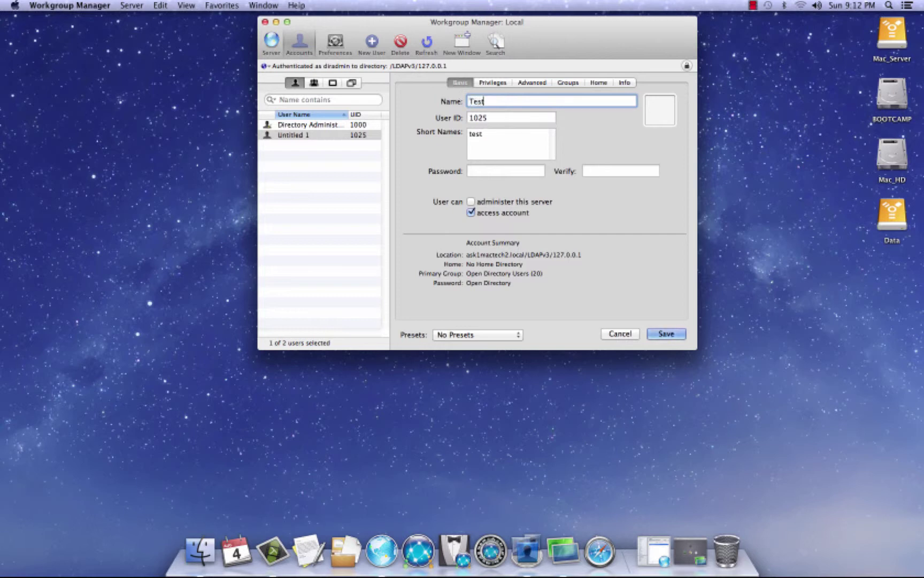
type("Mac1")
left_click(489, 170)
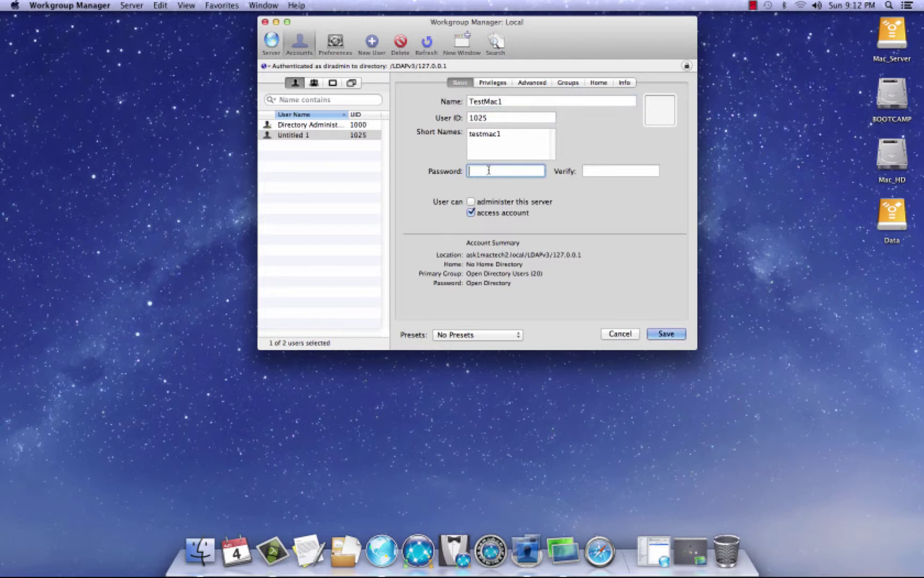
type("password")
key("Tab")
type("pass")
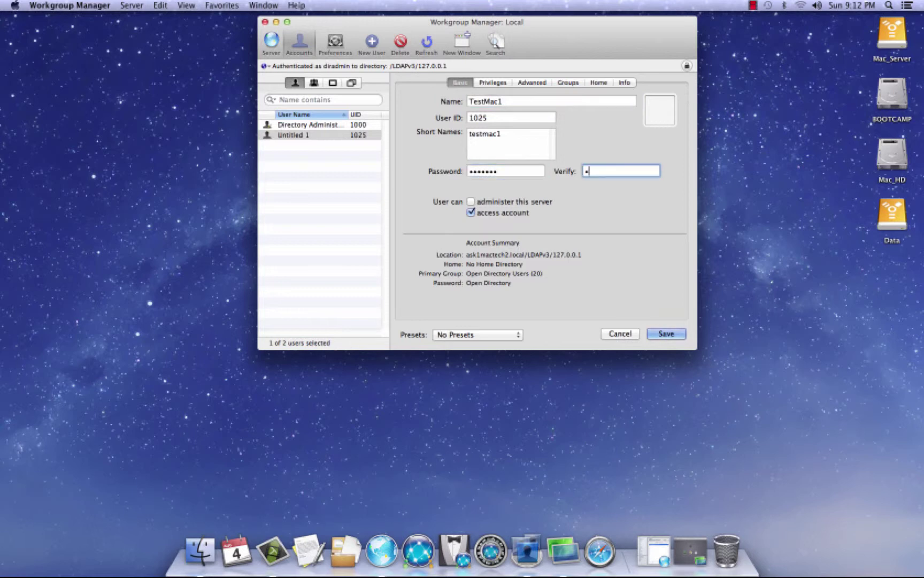
type("word")
left_click(668, 334)
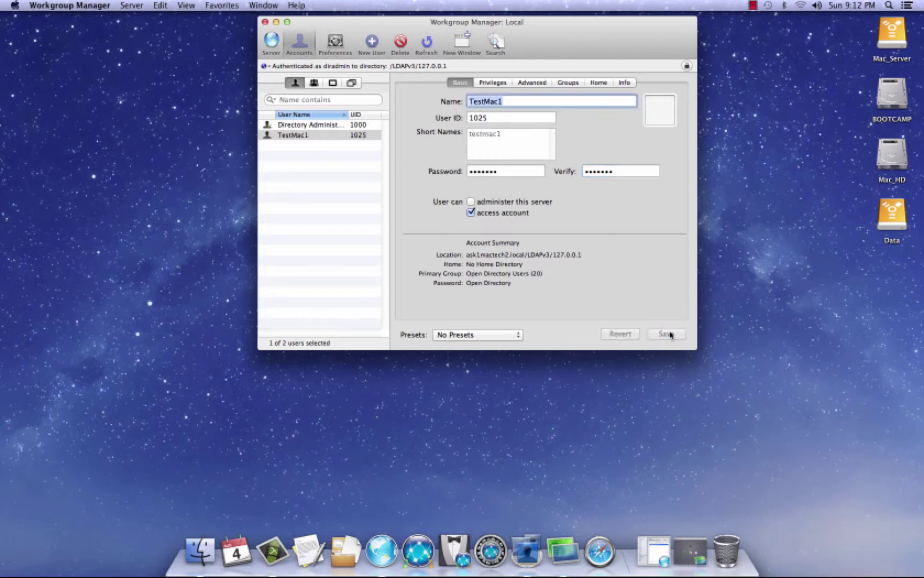
left_click_drag(545, 23, 540, 23)
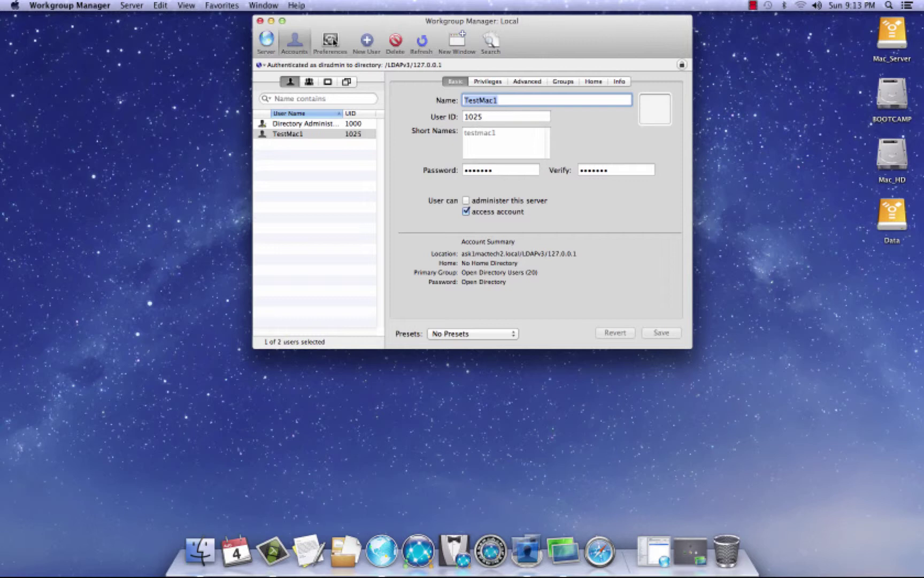
Open TestMac1's Applications preferences and set them to be managed Always
left_click(331, 41)
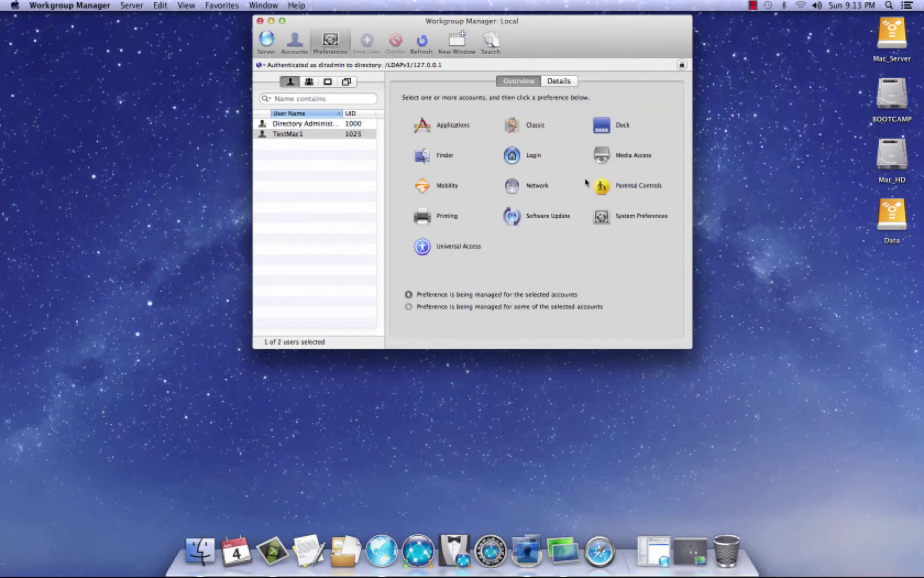
left_click(422, 126)
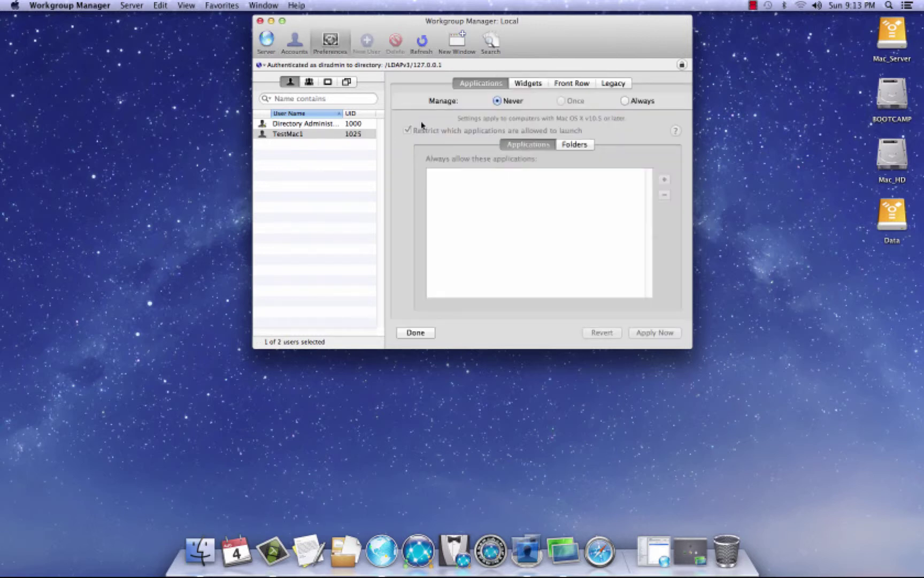
left_click(625, 101)
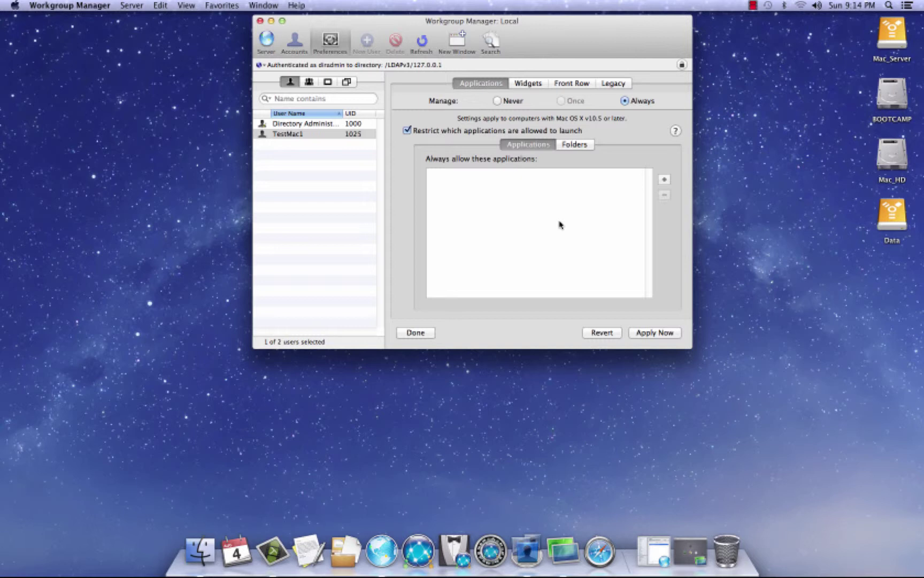
Browse the Widgets, Front Row and Legacy tabs, then return to the overview discarding changes
left_click(529, 84)
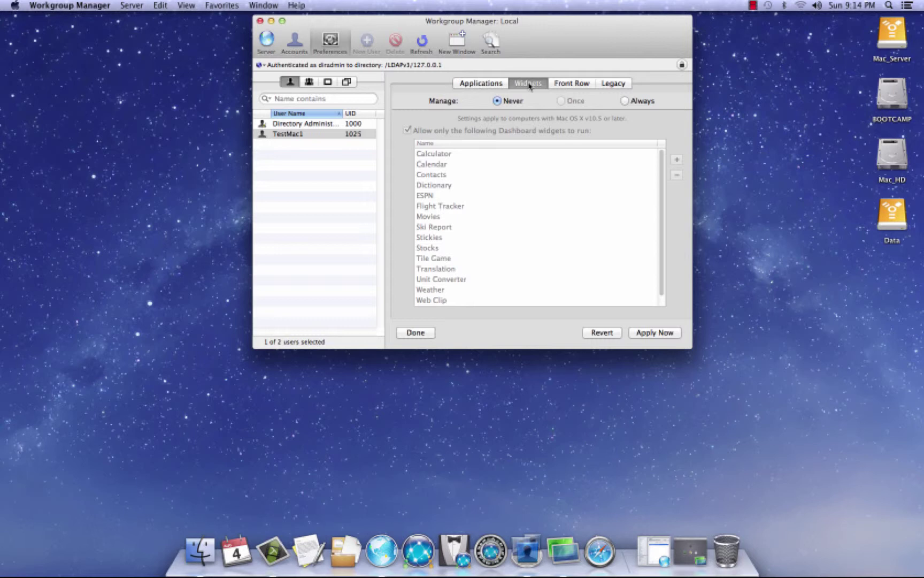
left_click(567, 84)
left_click(615, 84)
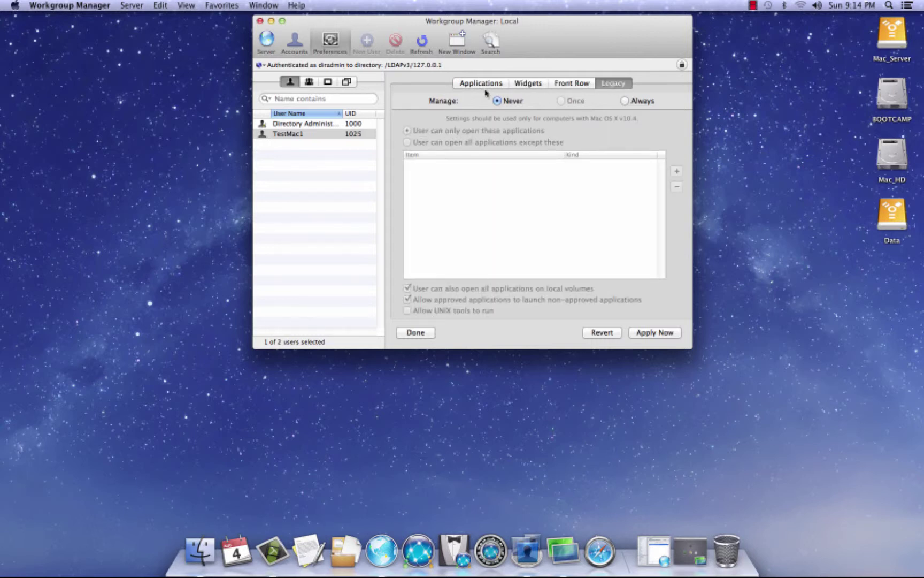
left_click(481, 85)
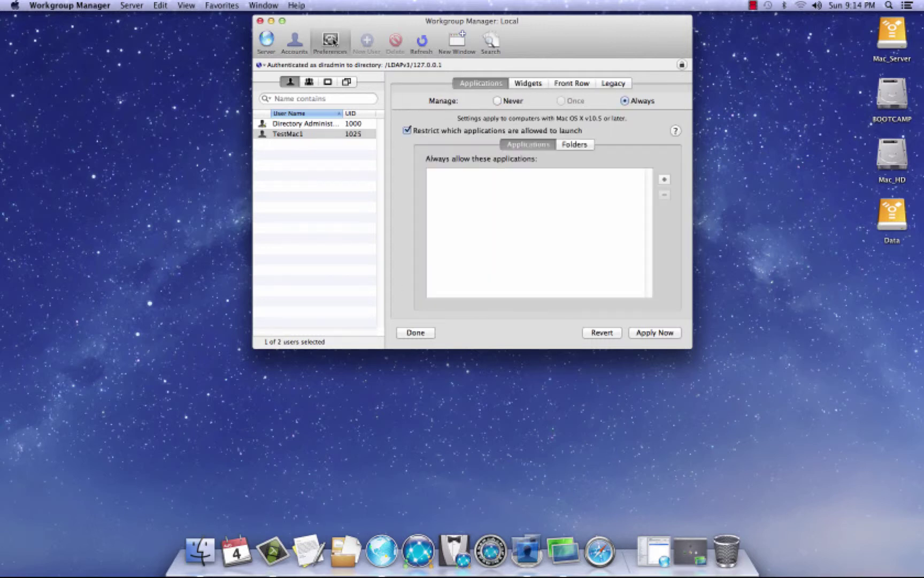
left_click(331, 40)
left_click(435, 114)
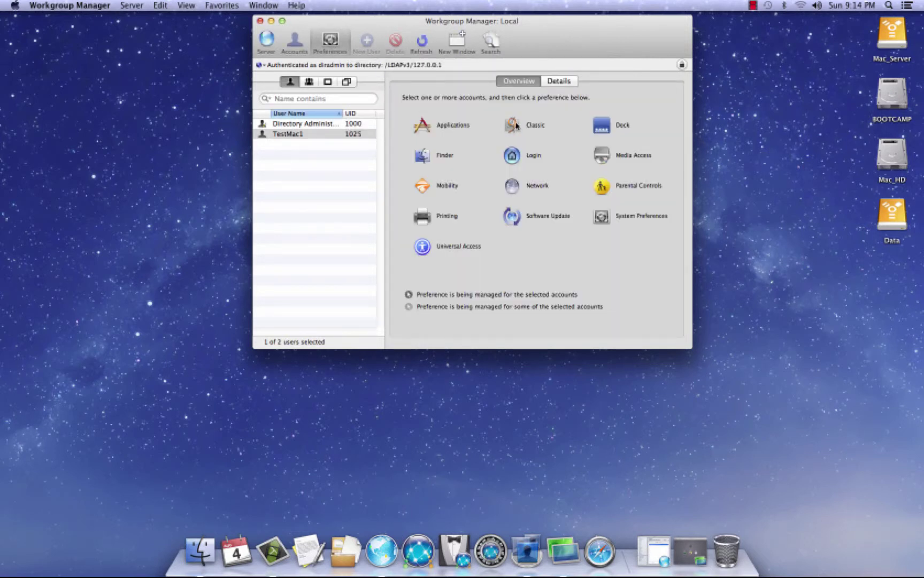
Open TestMac1's Dock preferences and set Dock Items to be managed Always
left_click(603, 125)
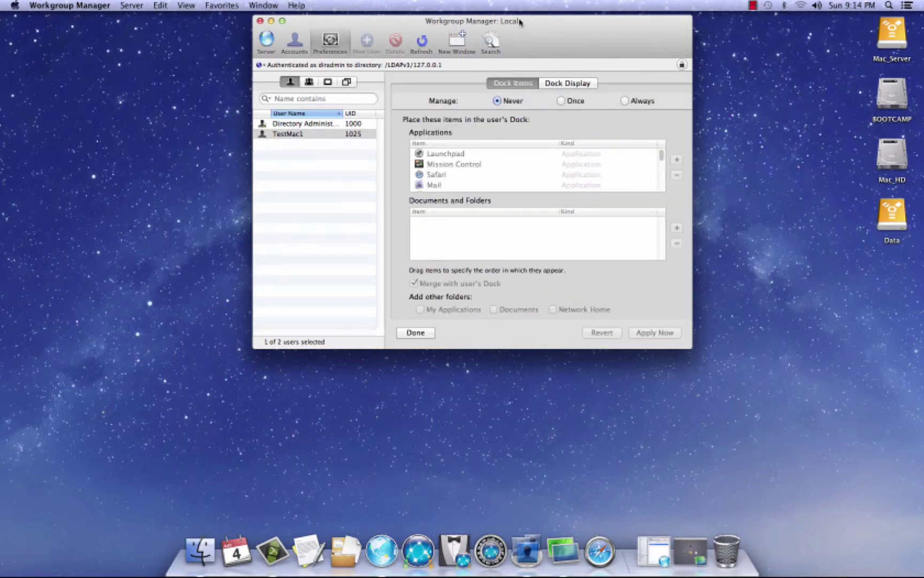
left_click_drag(520, 22, 520, 28)
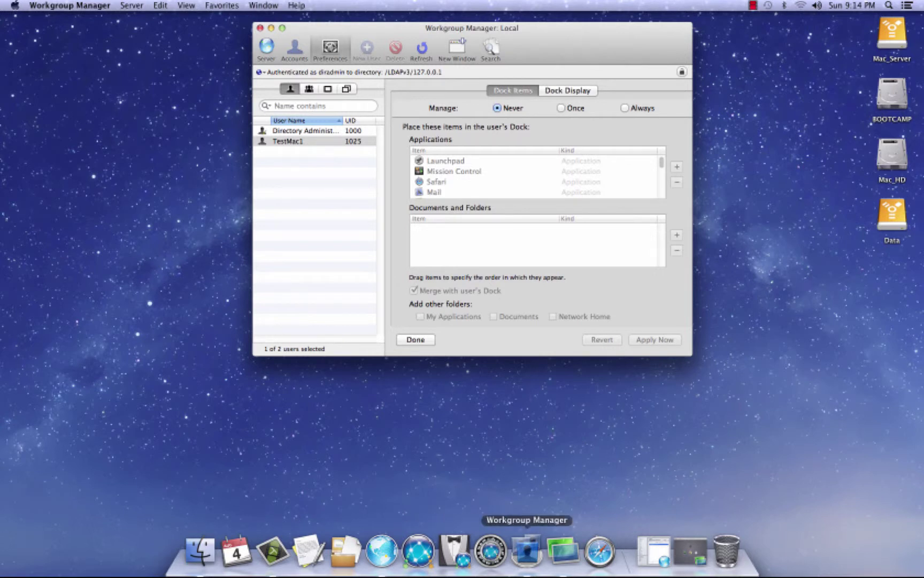
left_click(625, 108)
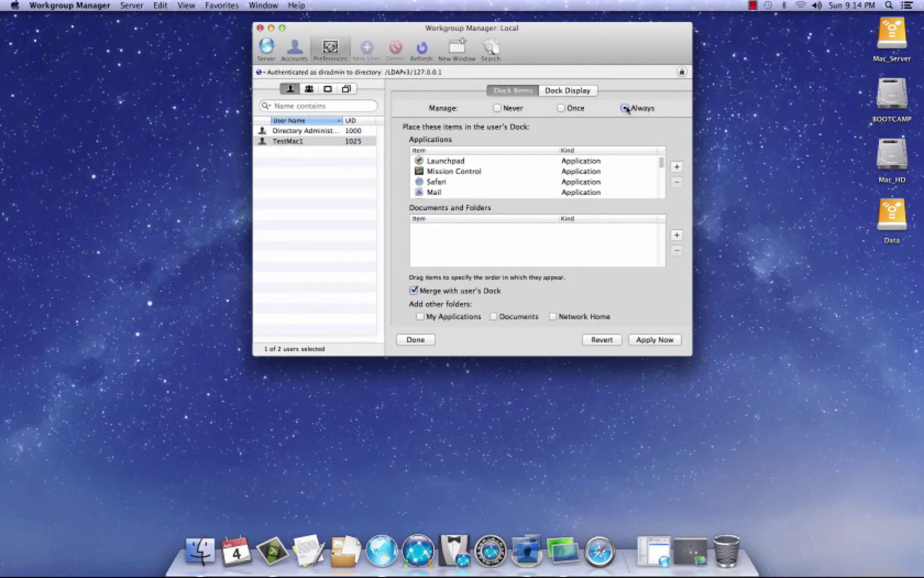
Remove all default Dock applications, uncheck Merge with user's Dock, and apply
left_click(453, 162)
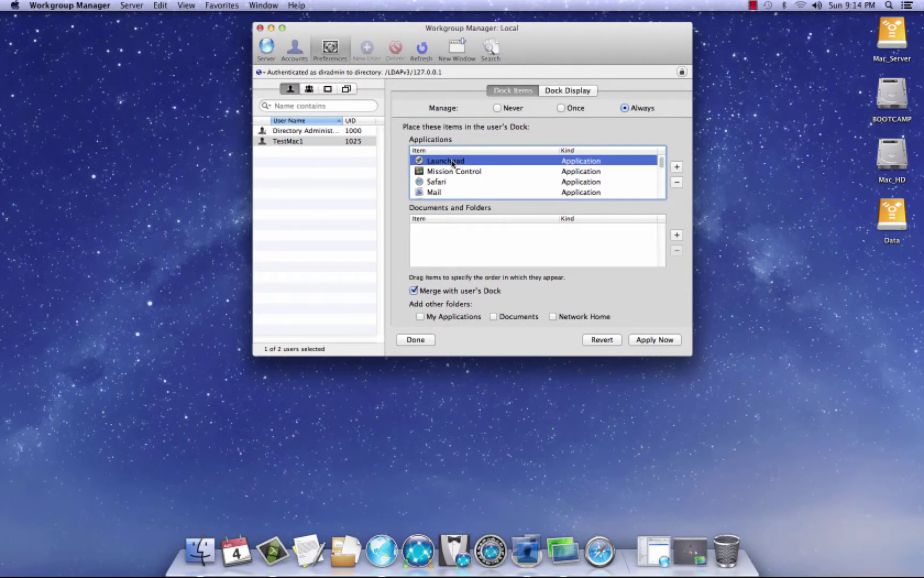
left_click_drag(661, 161, 663, 199)
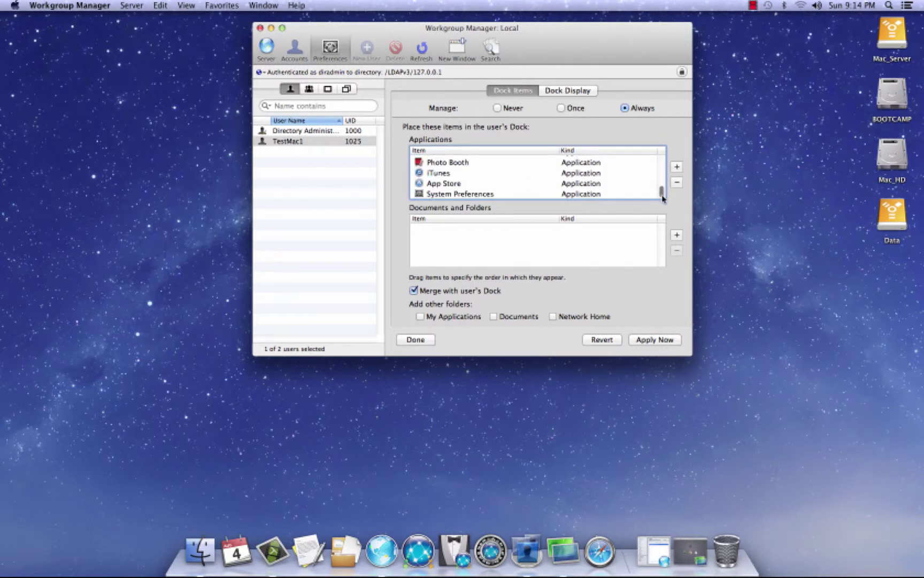
left_click(440, 195, "shift")
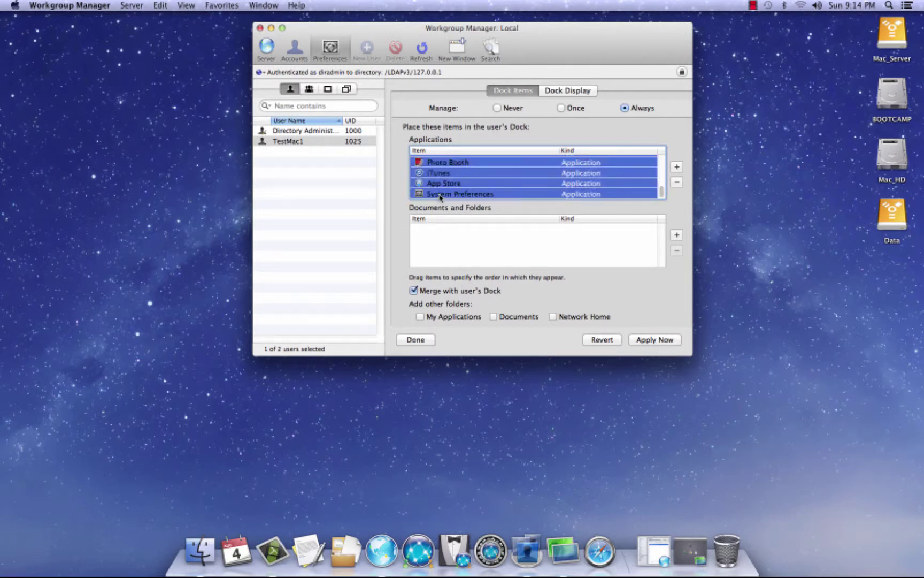
left_click(677, 183)
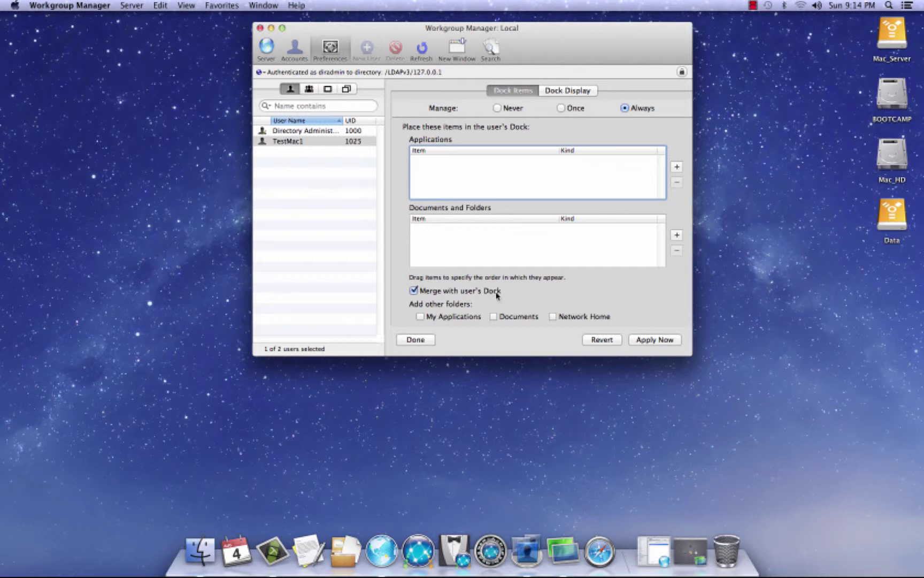
left_click(413, 291)
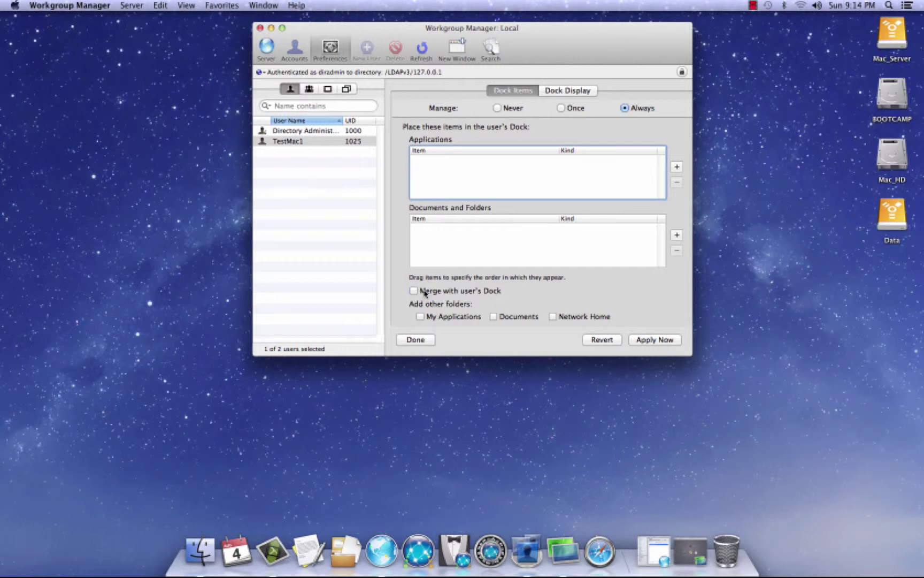
left_click(660, 341)
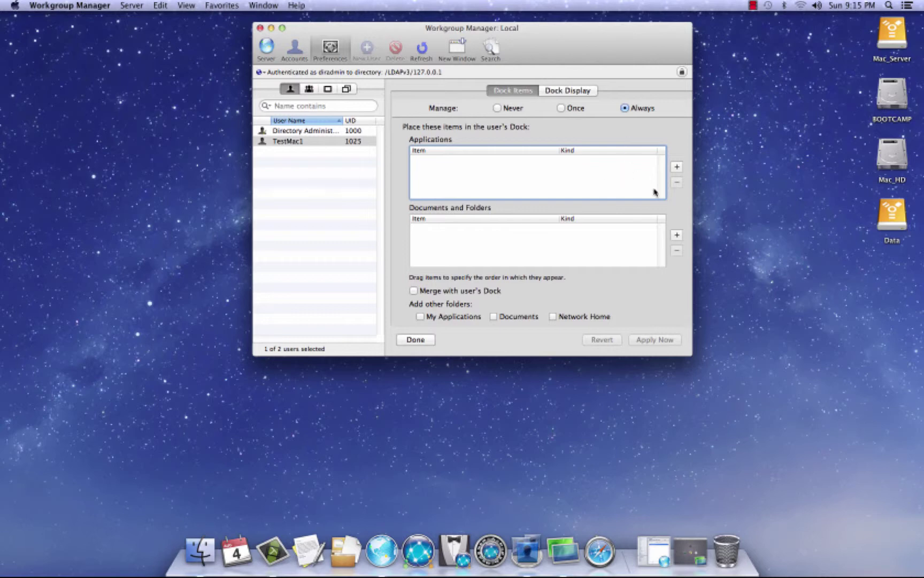
Add Dictionary, iTunes and Safari from the Applications folder to the Dock list, then apply
left_click(678, 168)
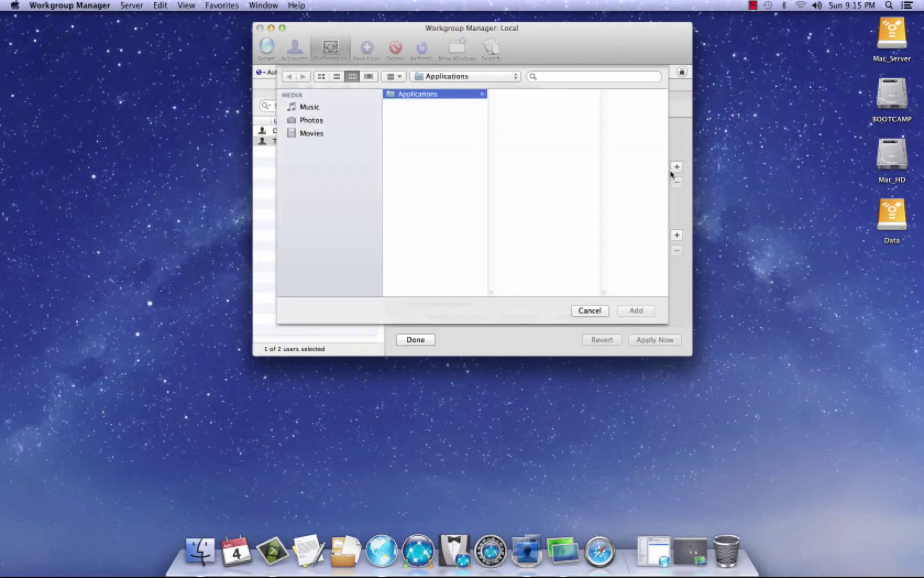
left_click_drag(533, 37, 534, 36)
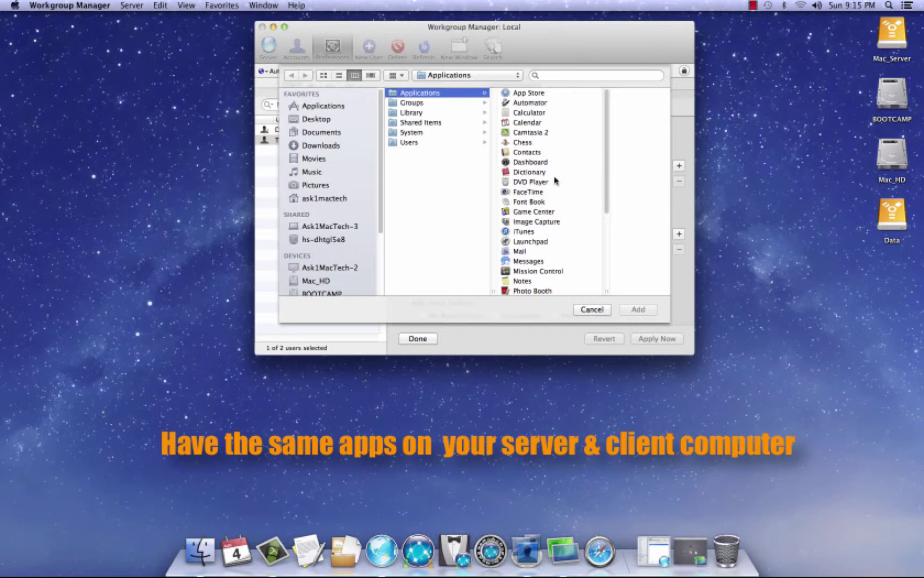
left_click(531, 172)
left_click(645, 309)
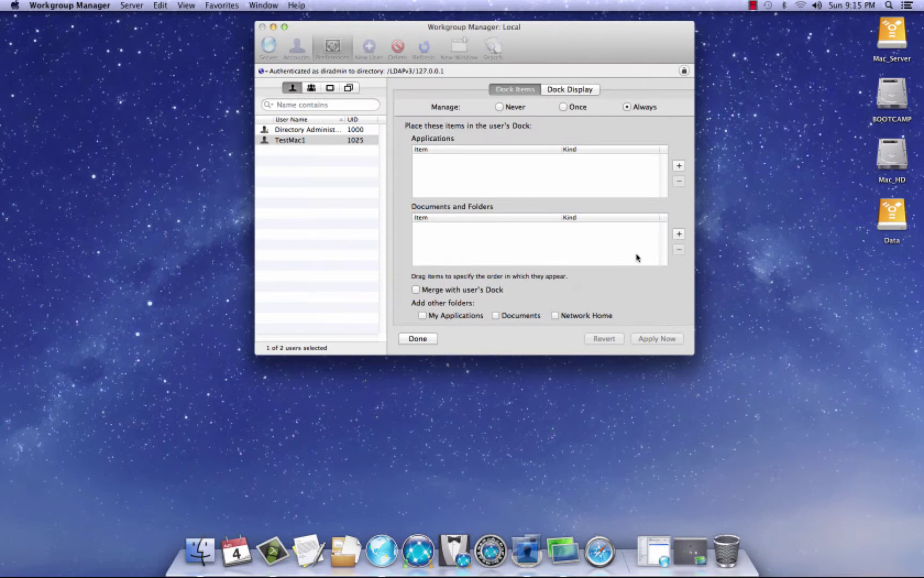
left_click(680, 166)
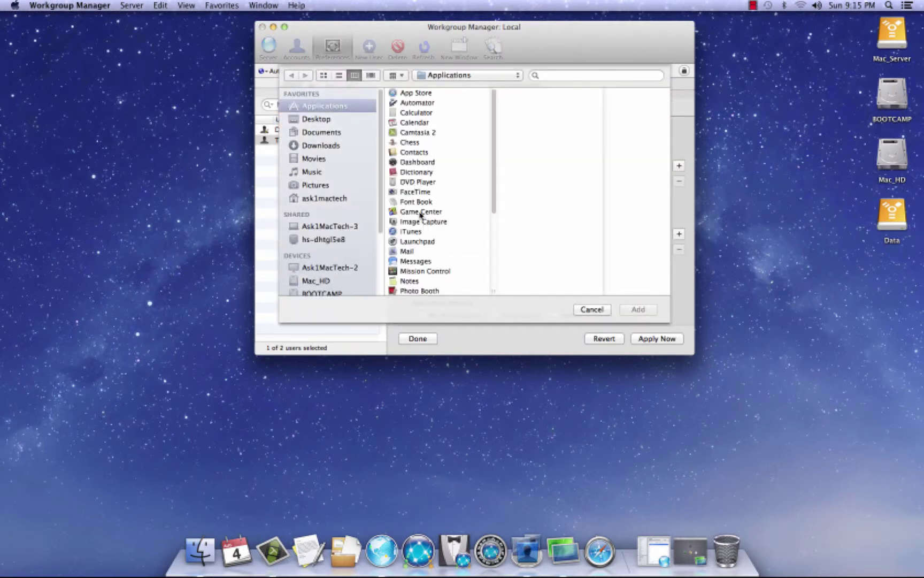
left_click(413, 232)
left_click(638, 310)
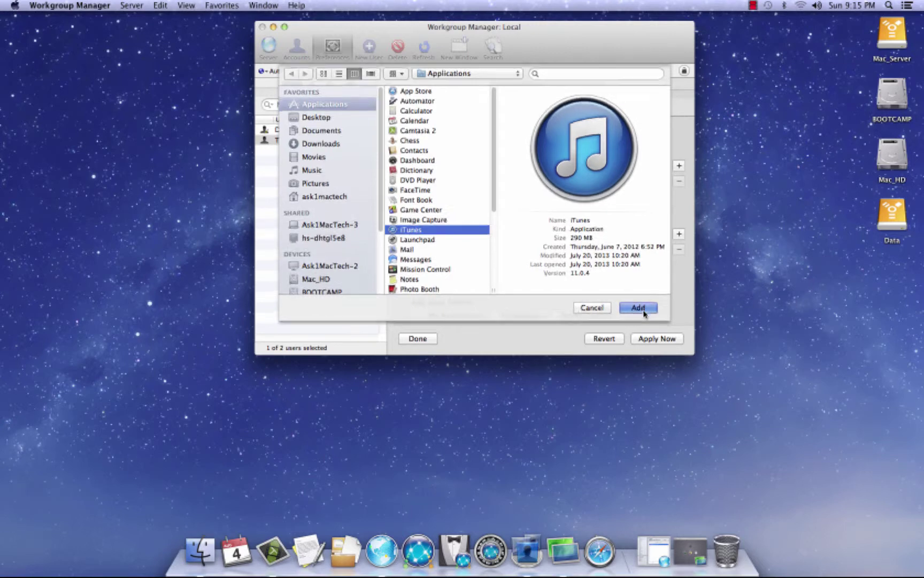
left_click(675, 167)
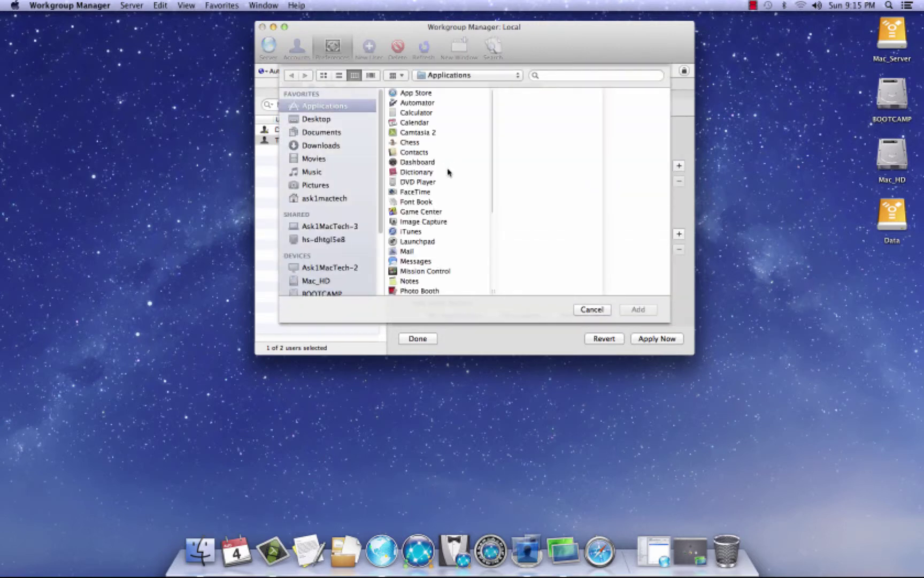
scroll(430, 230, "down", 5)
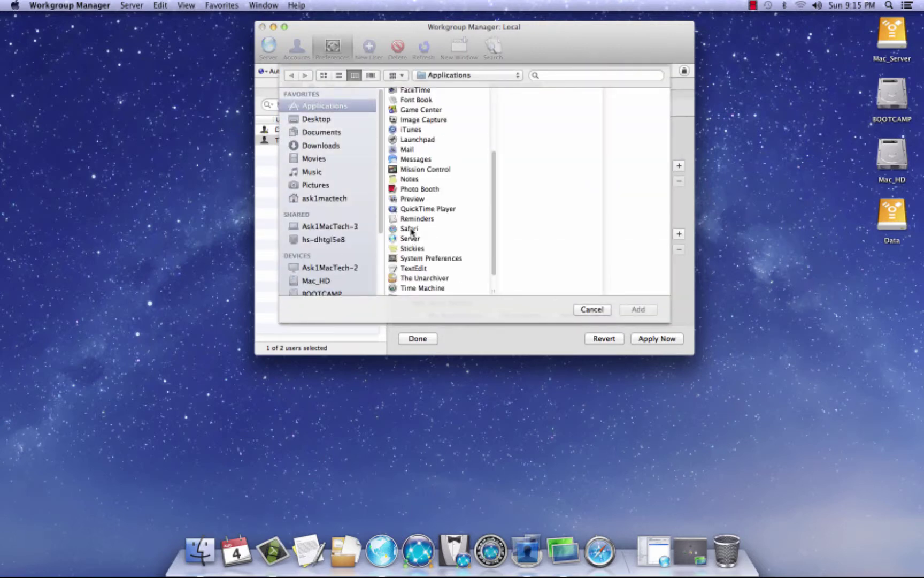
left_click(410, 229)
left_click(639, 310)
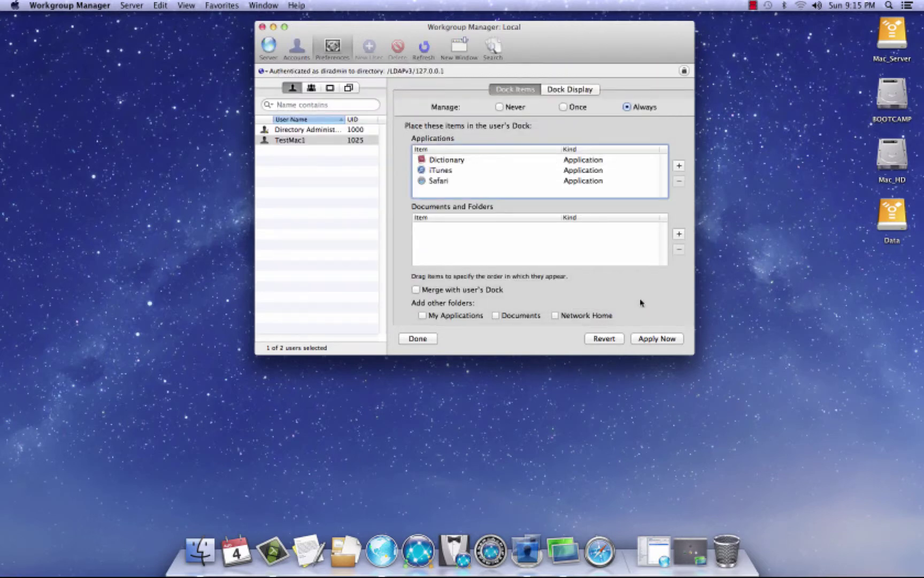
left_click(663, 342)
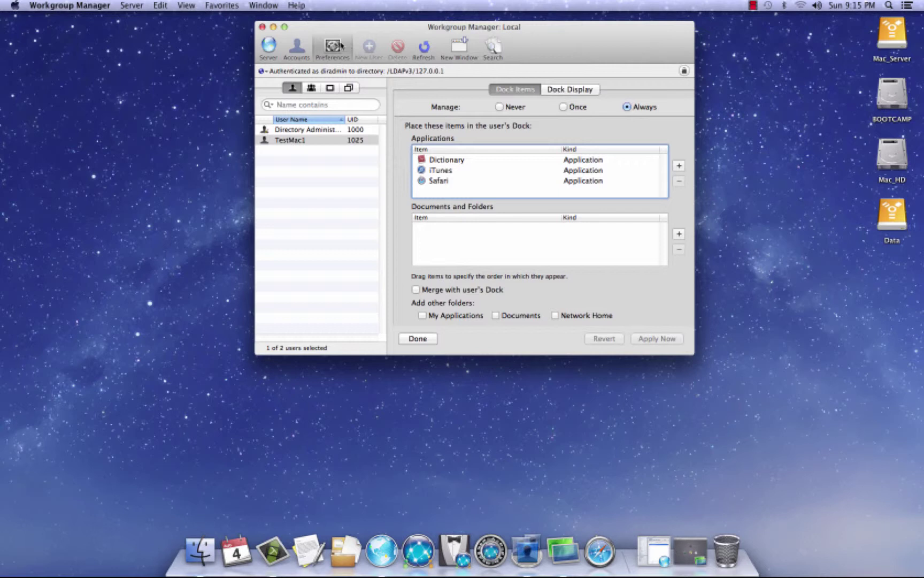
In Dock Display, set Manage to Always, try Right and Left, settle on Bottom, and apply
left_click(592, 90)
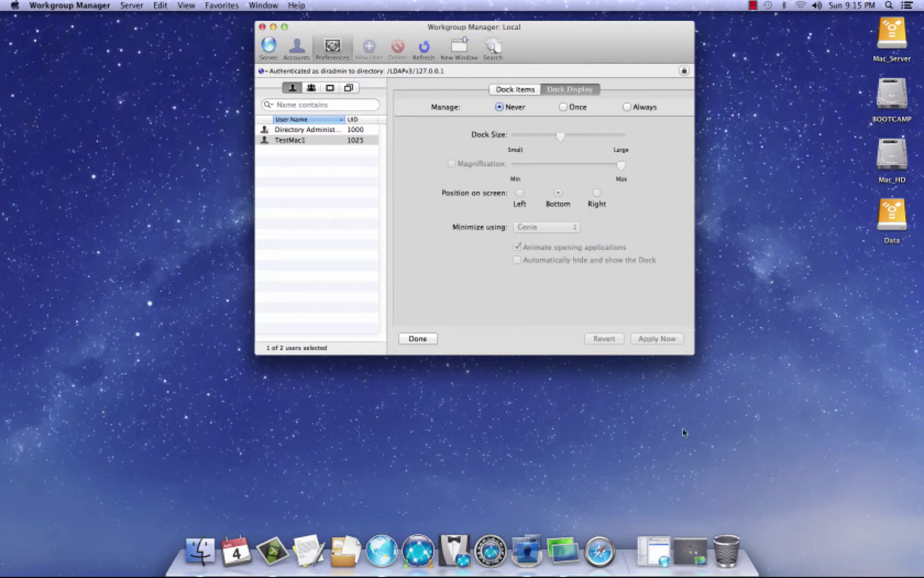
left_click_drag(625, 559, 654, 556)
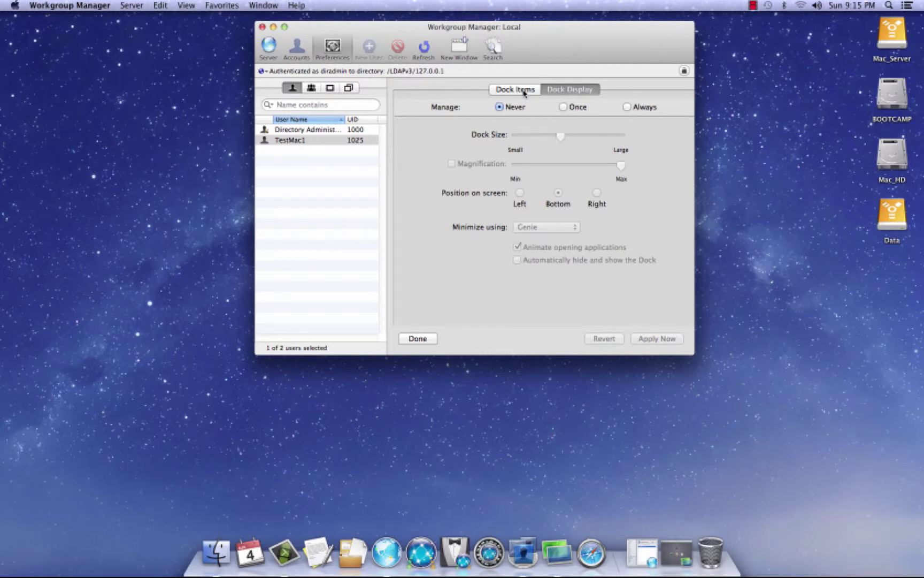
left_click(628, 107)
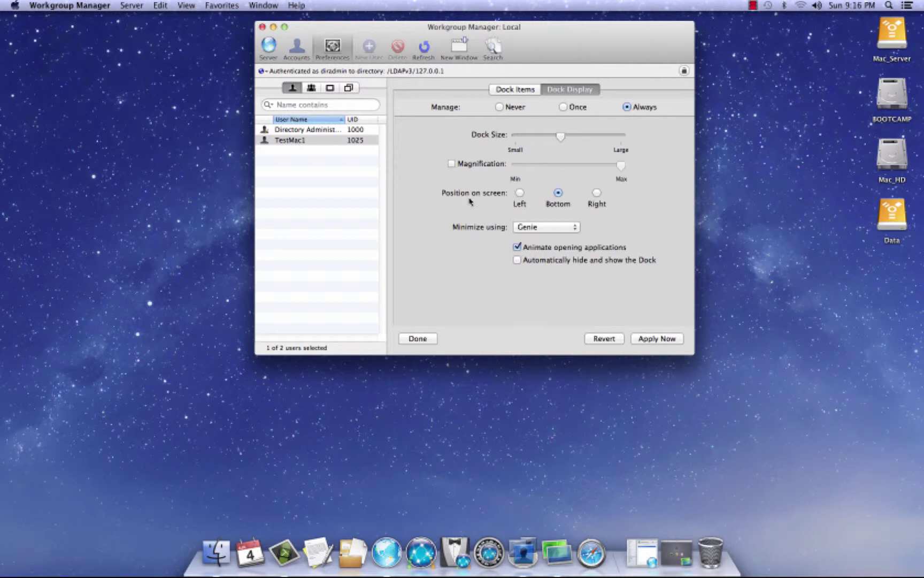
left_click(595, 194)
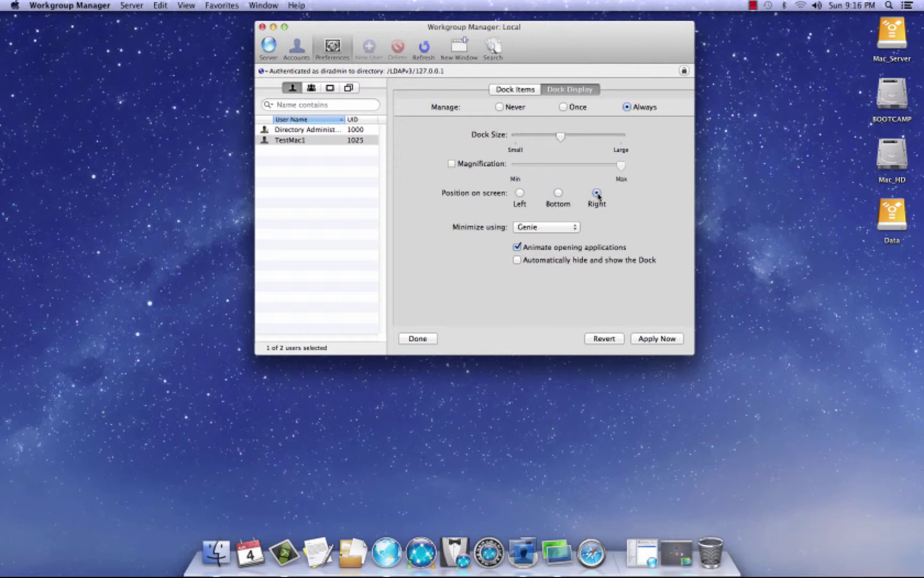
left_click(519, 193)
left_click(558, 193)
left_click(664, 341)
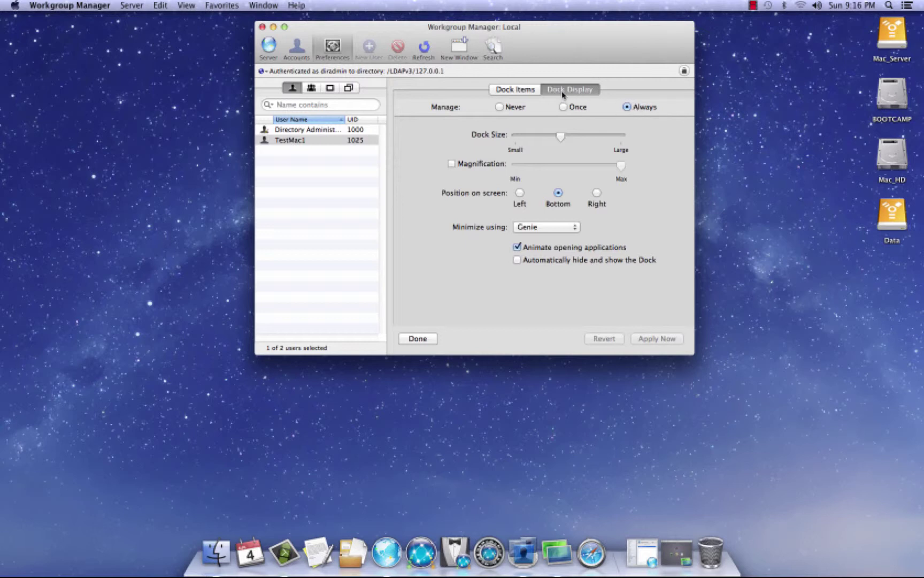
left_click(514, 90)
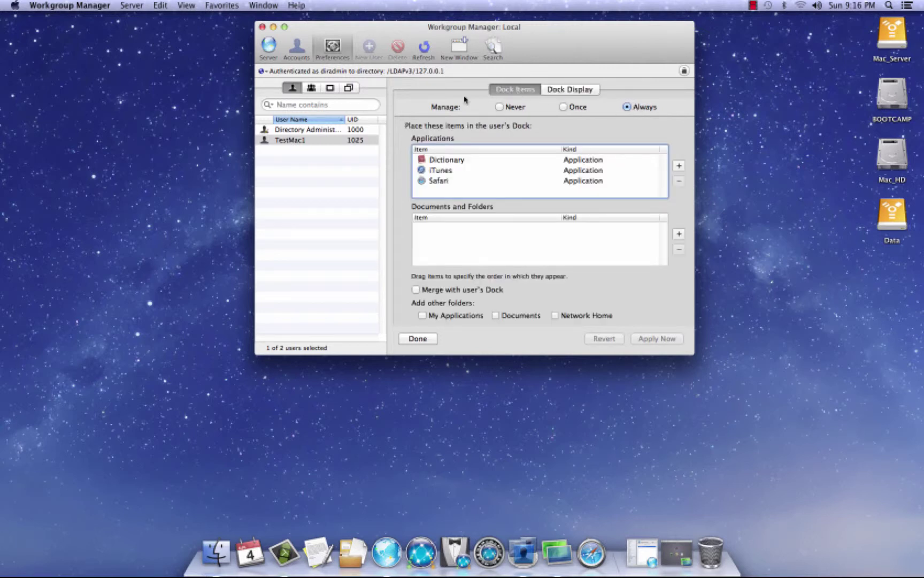
Set TestMac1's Finder preferences to Always with Use normal Finder selected, and apply
left_click(332, 47)
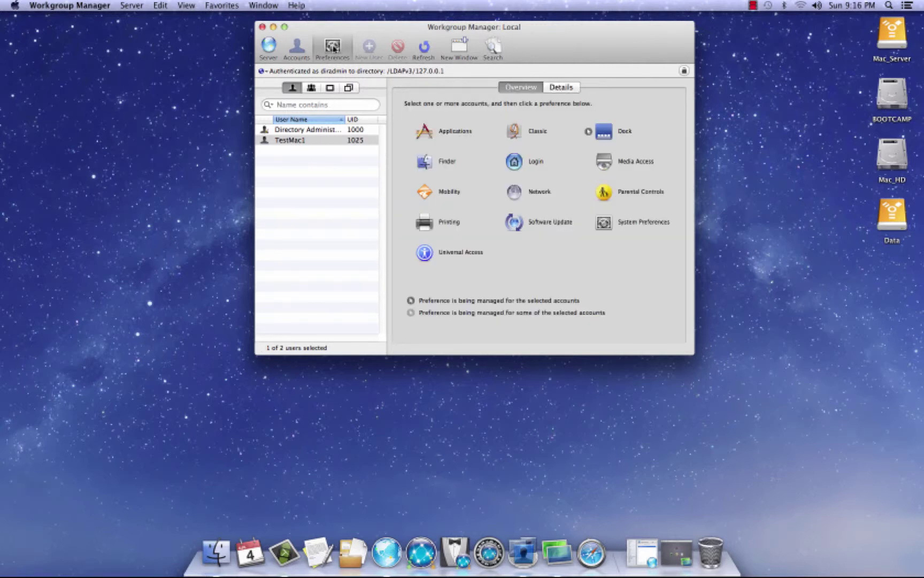
left_click(420, 162)
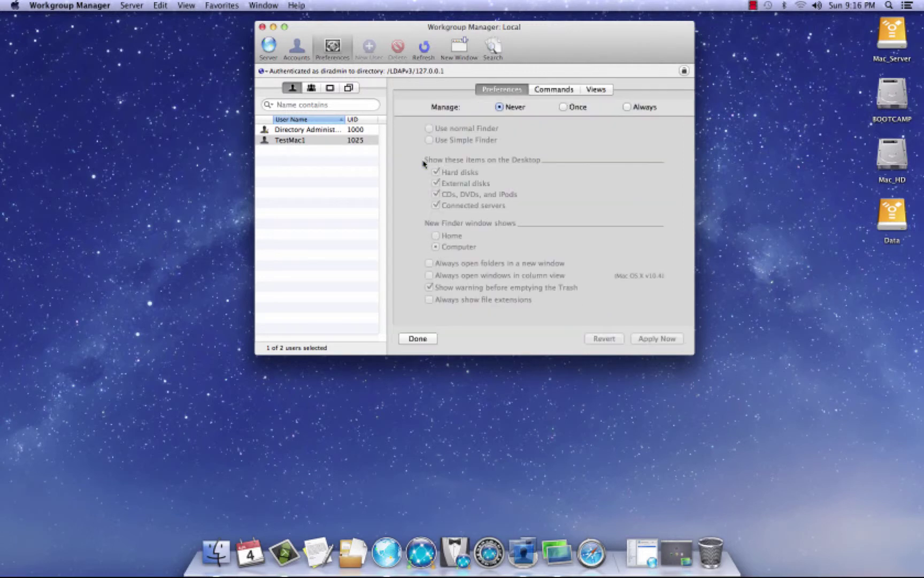
left_click(628, 107)
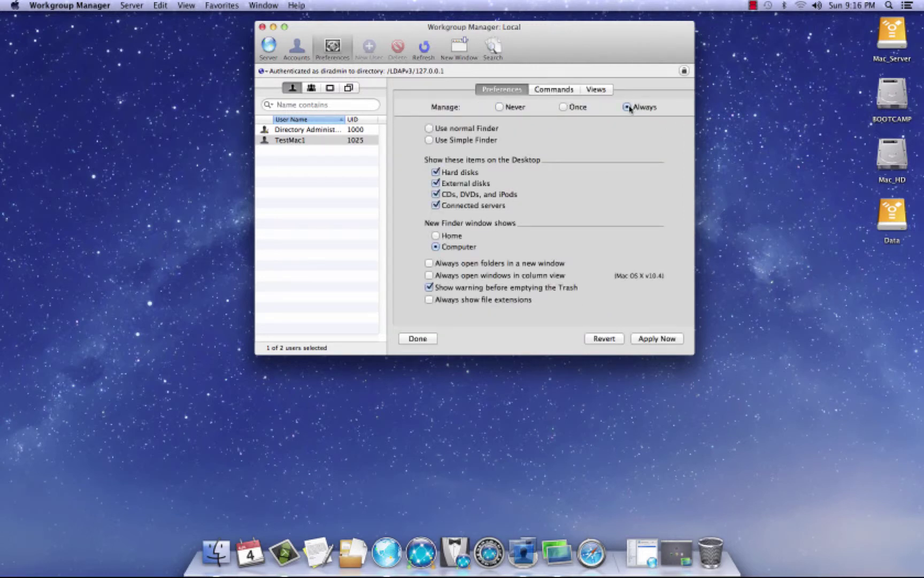
left_click(429, 129)
left_click(666, 341)
Manage Finder Commands Always with Go to iDisk made unavailable, and apply
left_click(563, 91)
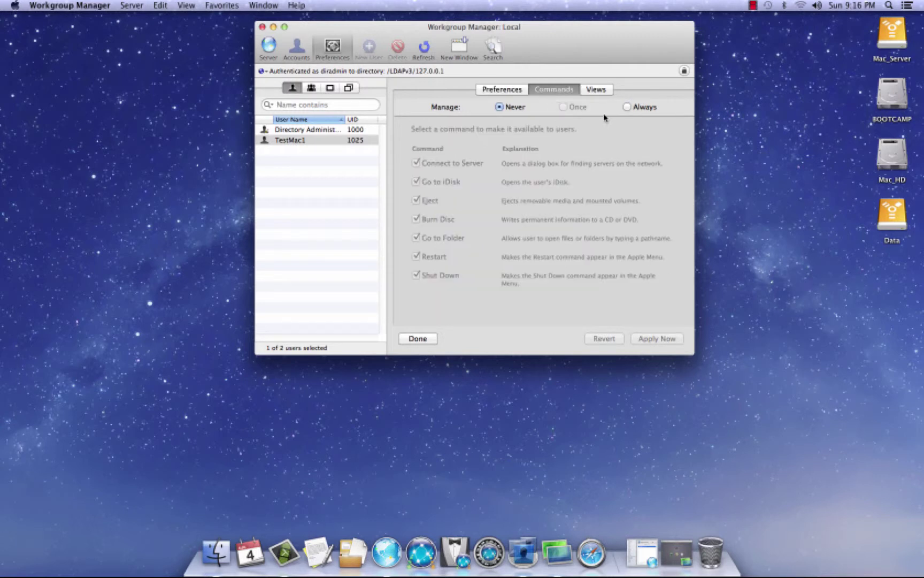
left_click(627, 107)
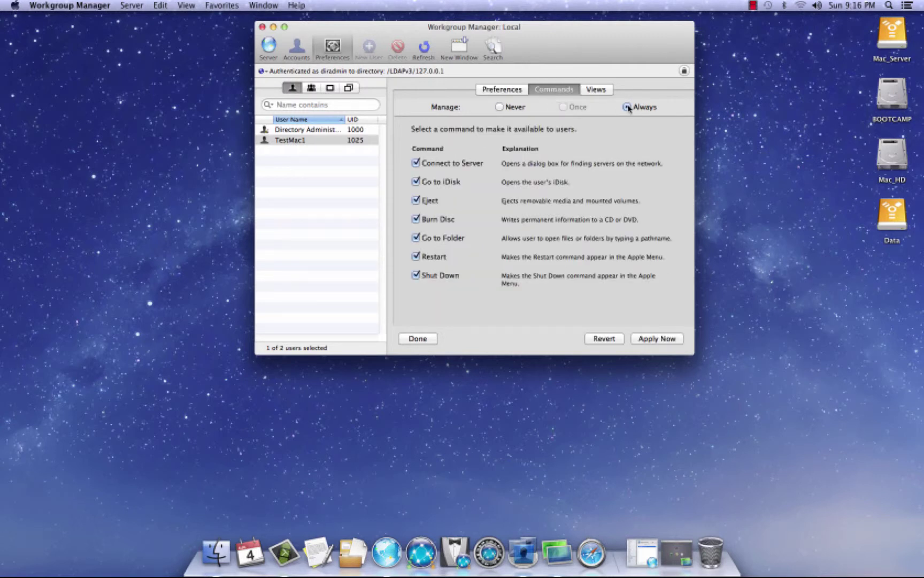
left_click(416, 182)
left_click(668, 341)
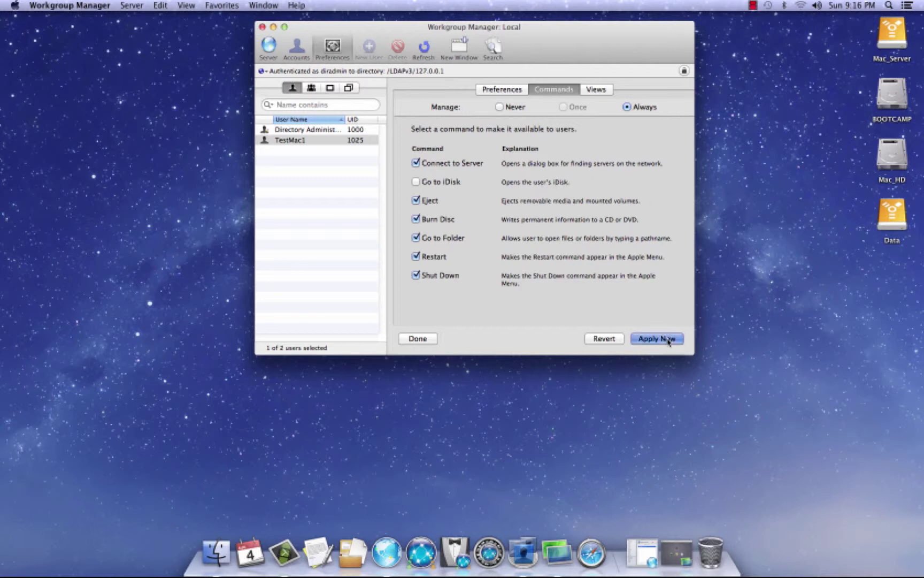
Manage Finder Views Always, adjust desktop icon size, keep icons arranged by Name, and apply
left_click(608, 92)
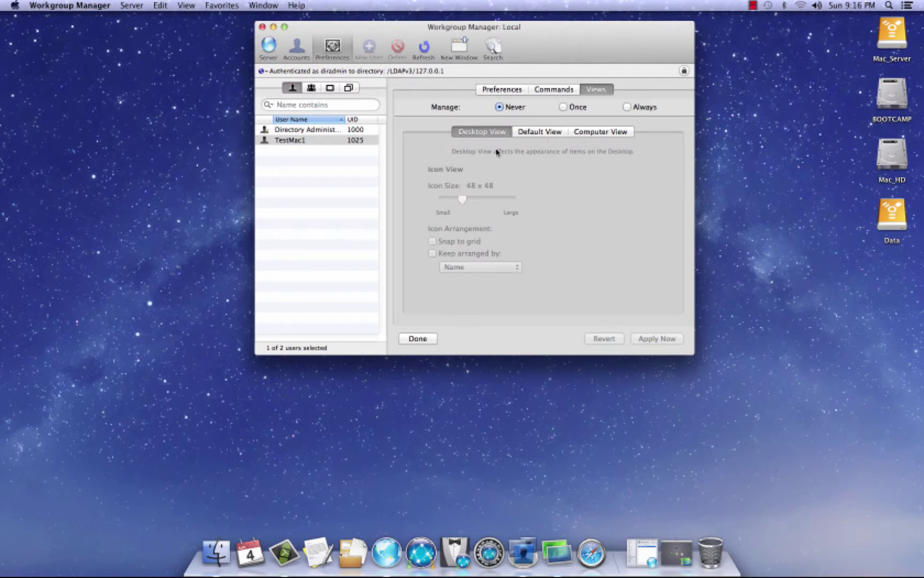
left_click(628, 107)
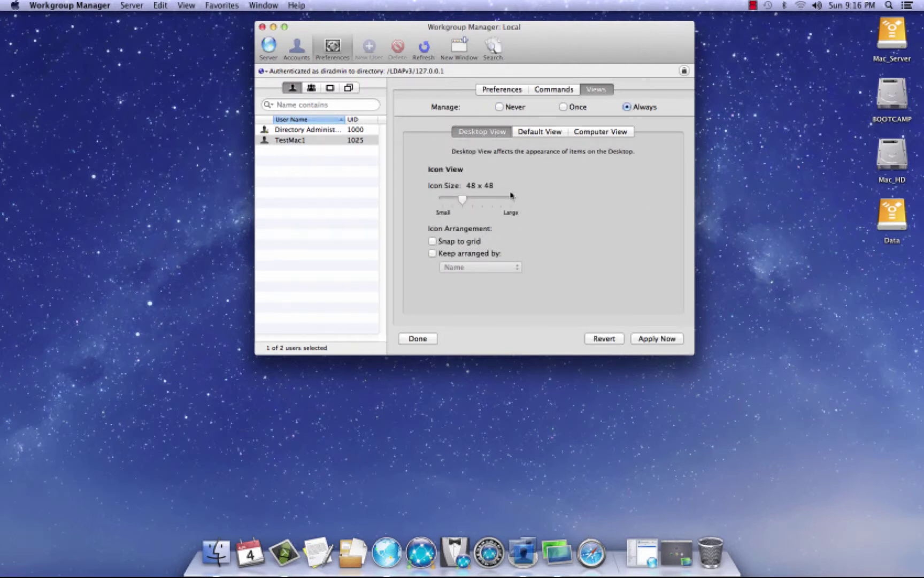
key("F11")
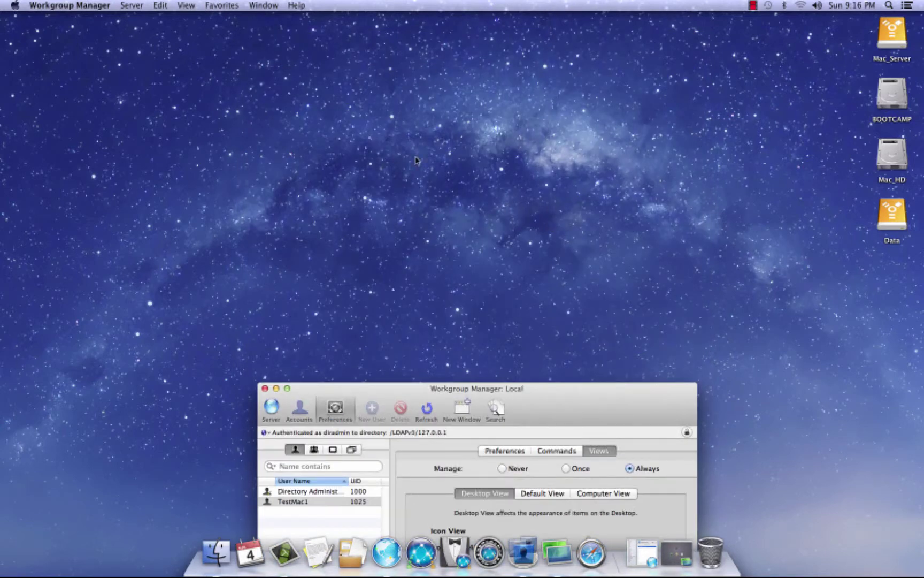
left_click_drag(582, 426, 582, 101)
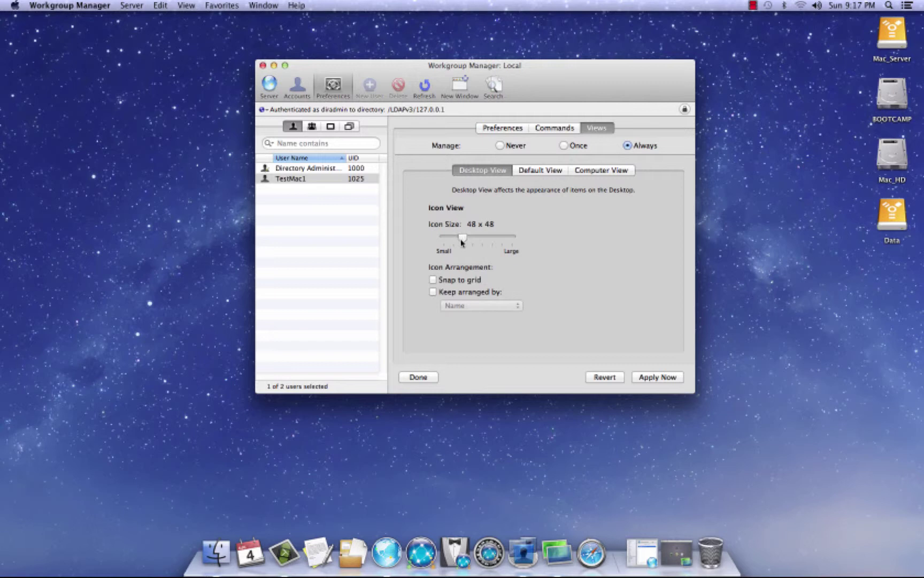
mouse_move(462, 242)
left_mouse_down()
mouse_move(453, 242)
mouse_move(465, 242)
left_mouse_up()
left_click(433, 292)
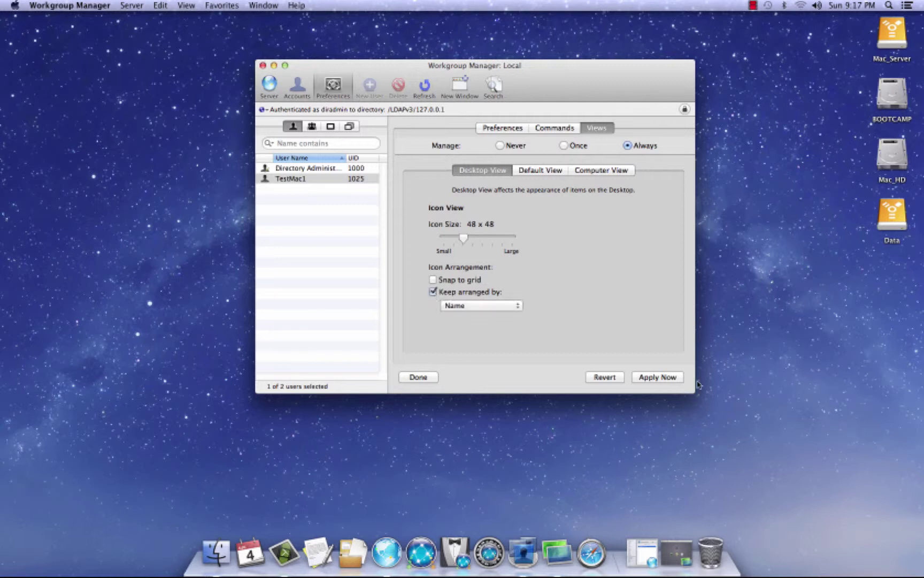
left_click(671, 378)
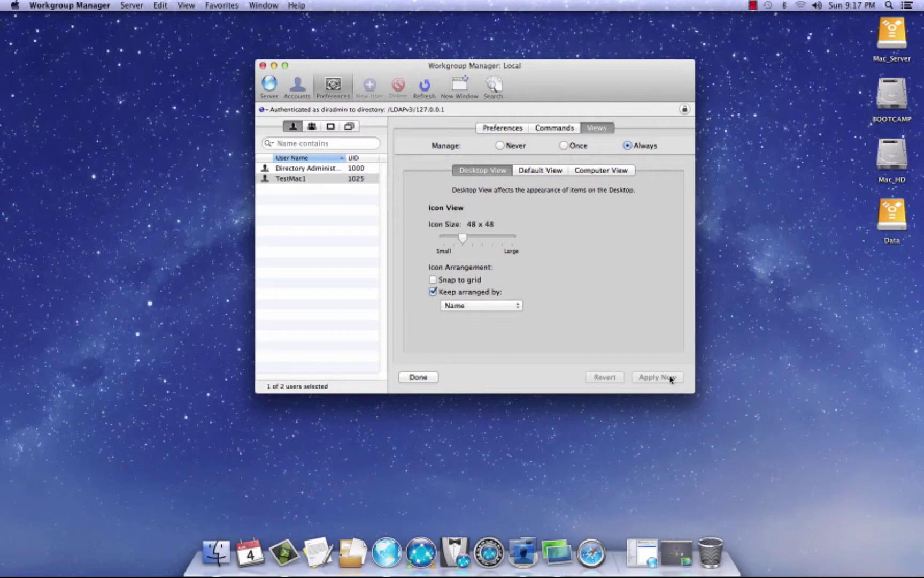
left_click(337, 89)
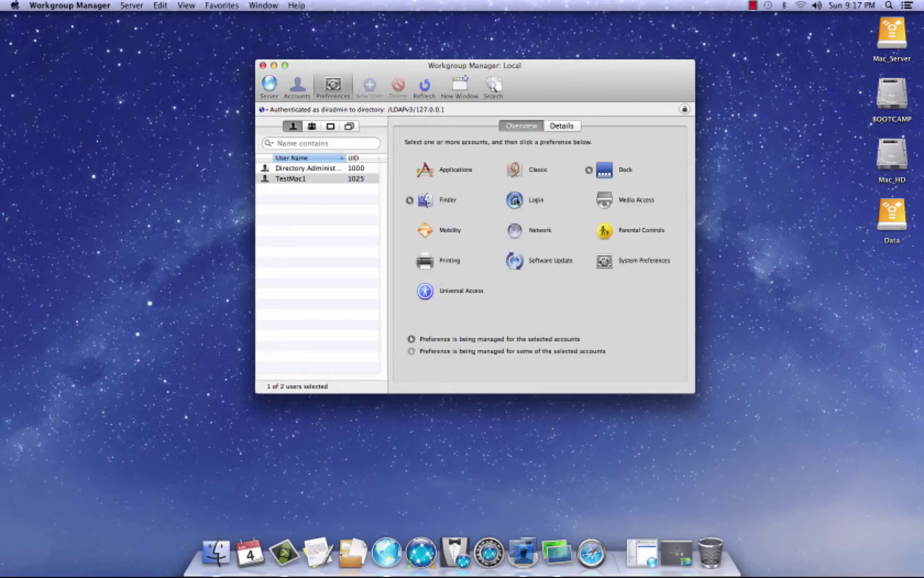
Open the Login preference, check the Options, Access and Scripts tabs, and set Items to Always
left_click(515, 201)
left_click_drag(539, 68, 529, 49)
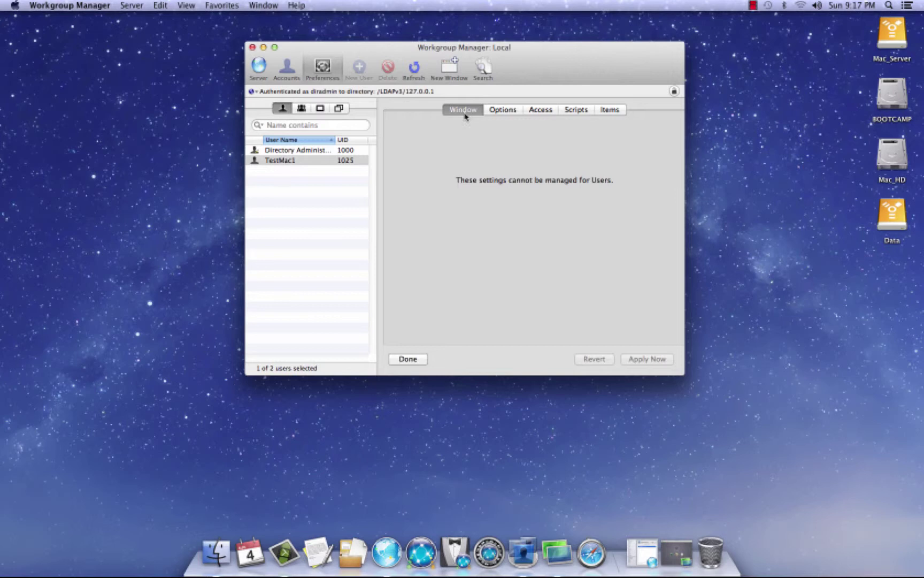
left_click(330, 73)
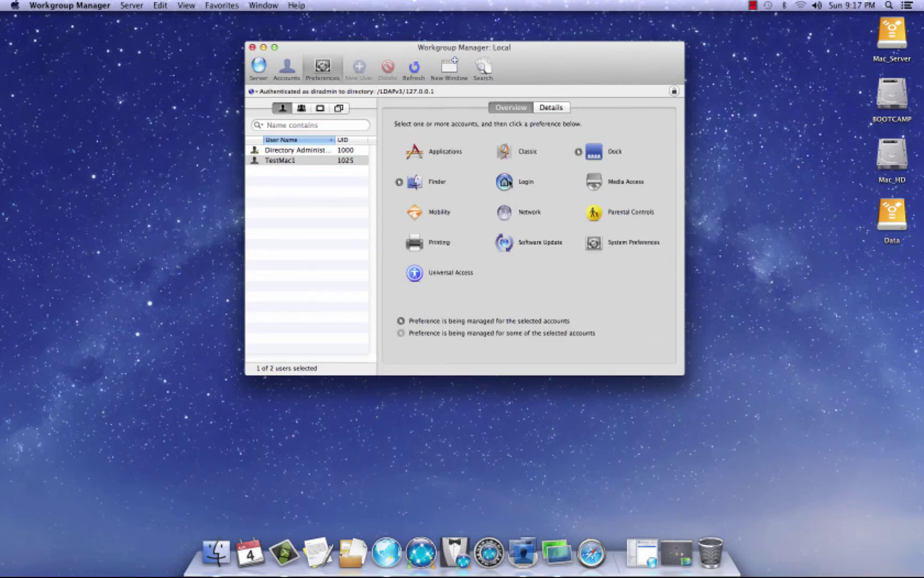
left_click(510, 182)
left_click(501, 112)
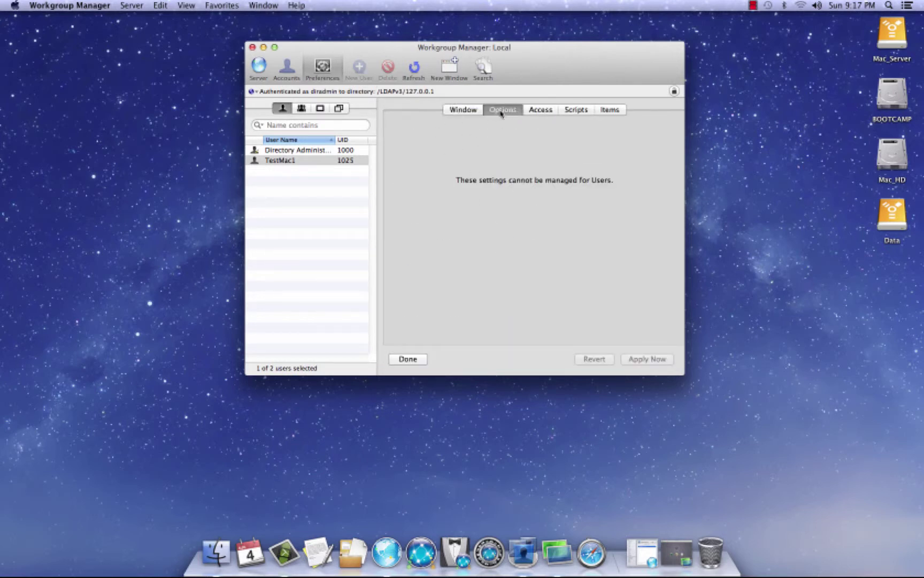
left_click(541, 110)
left_click(576, 110)
left_click(610, 109)
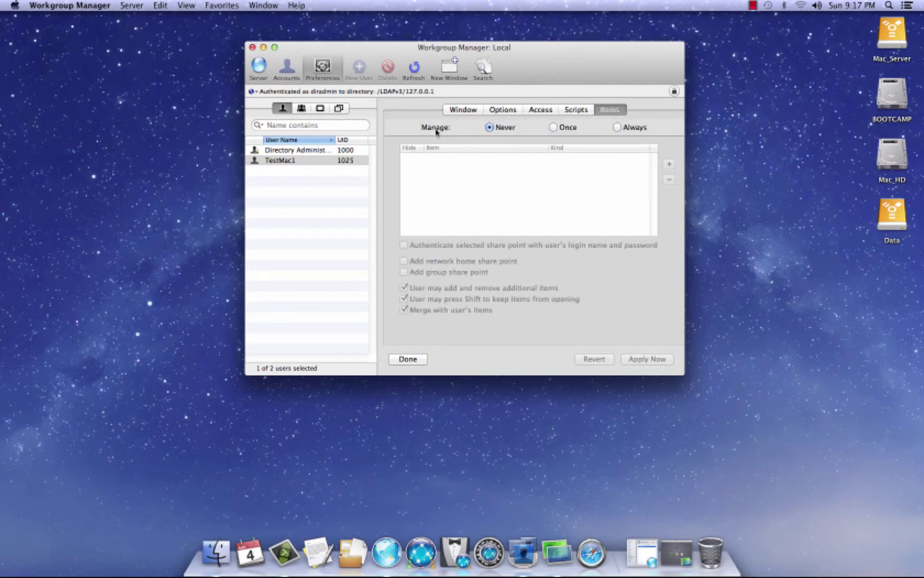
left_click(617, 128)
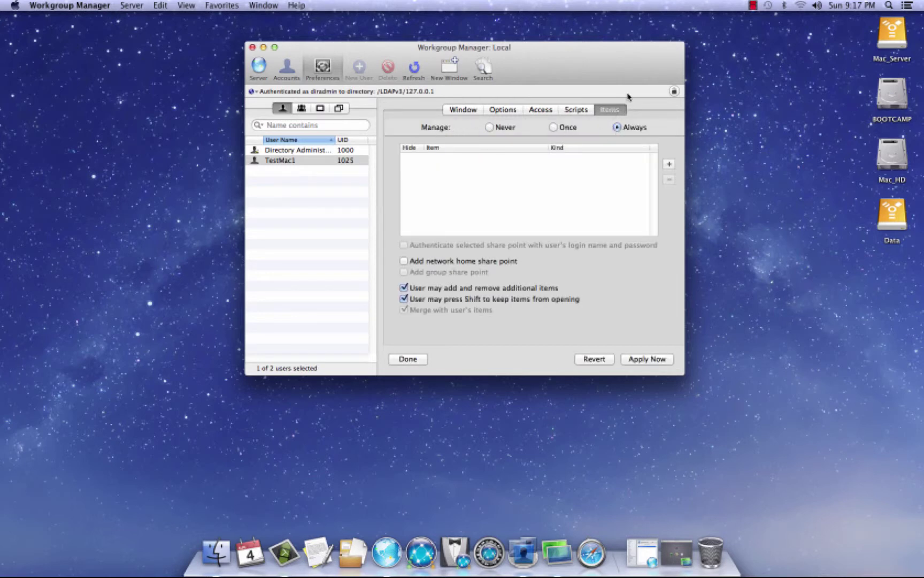
left_click_drag(590, 62, 587, 65)
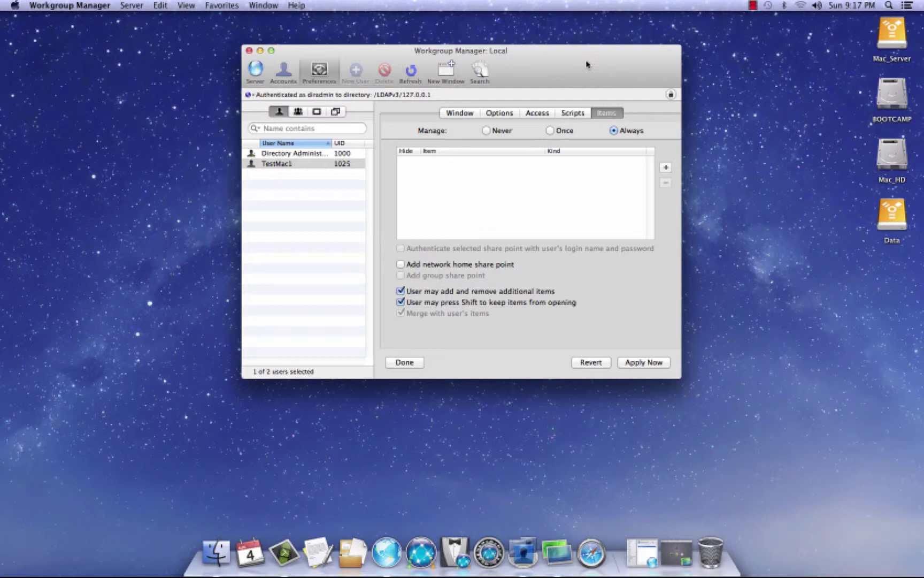
Connect Finder to the server at smb://192.168.1.107
left_click_drag(546, 78, 550, 214)
left_click(473, 68)
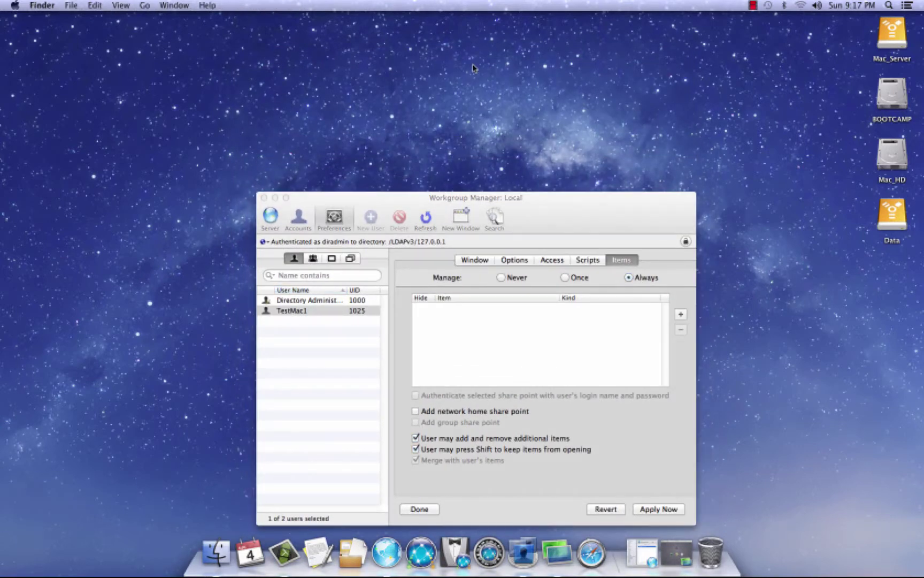
key("super+k")
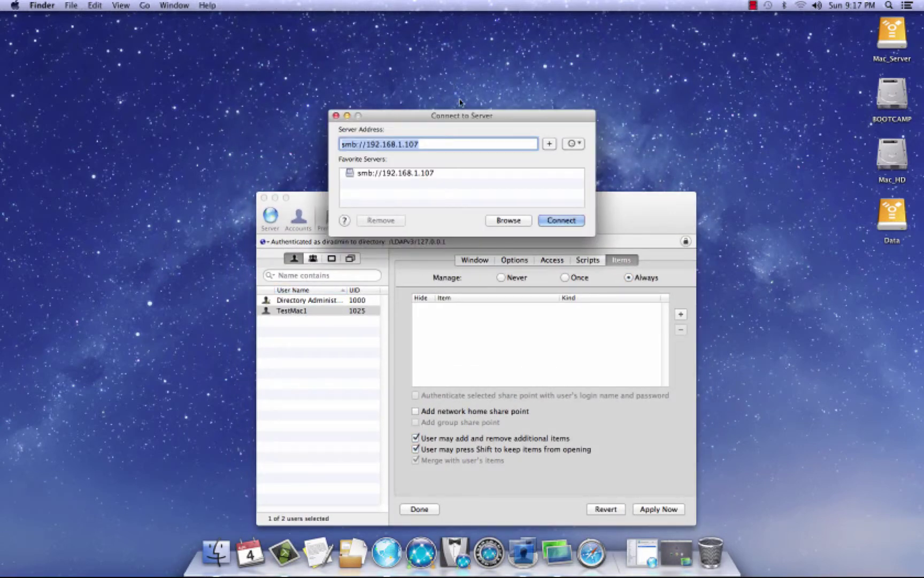
left_click_drag(465, 118, 479, 42)
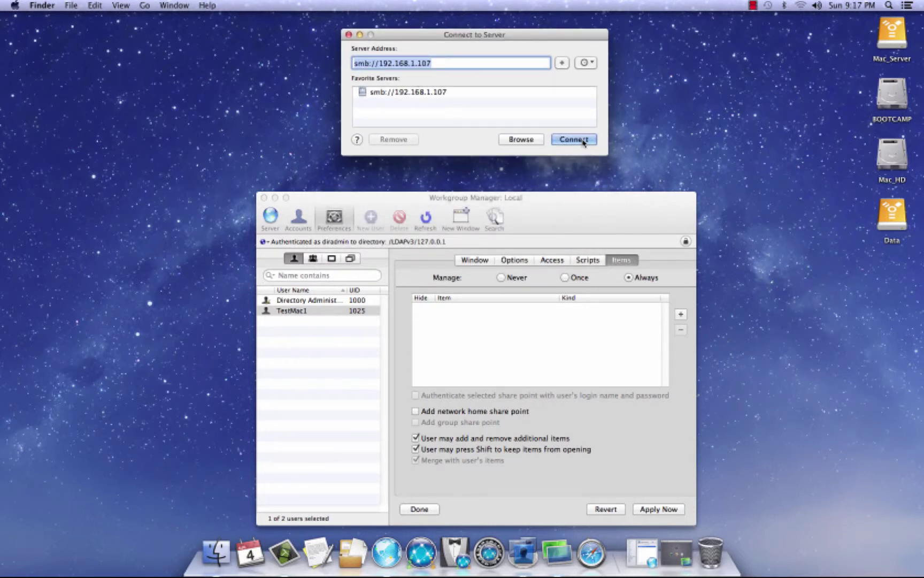
left_click_drag(481, 37, 481, 38)
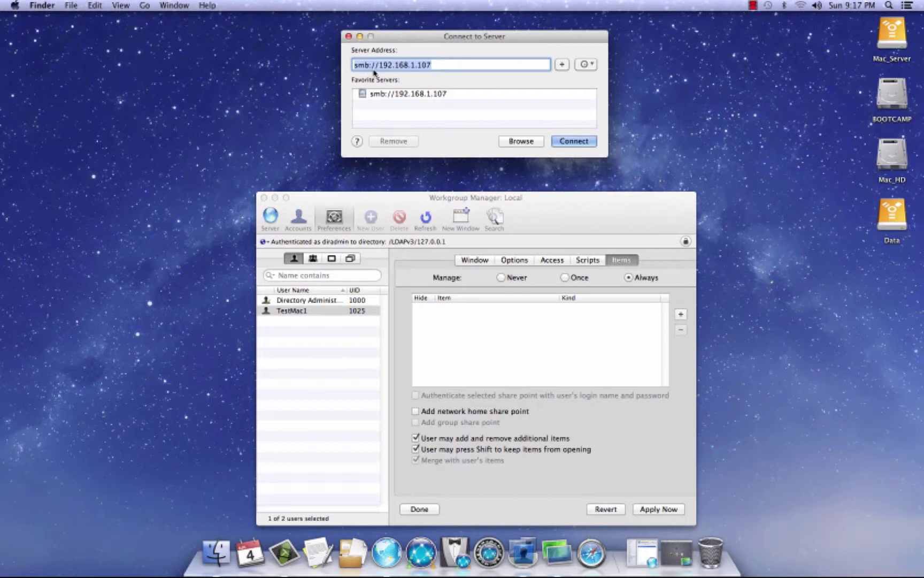
left_click_drag(378, 65, 448, 65)
left_click(436, 65)
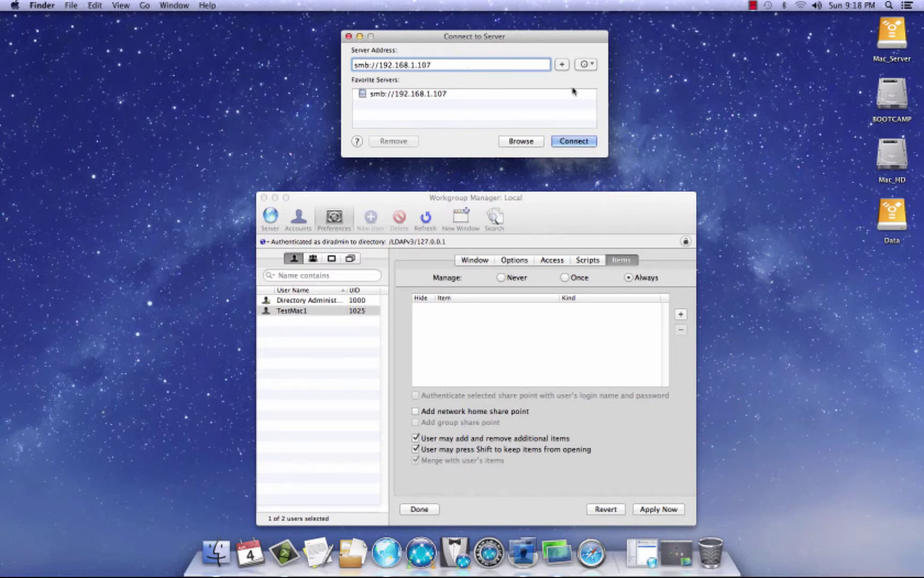
left_click_drag(526, 45, 525, 41)
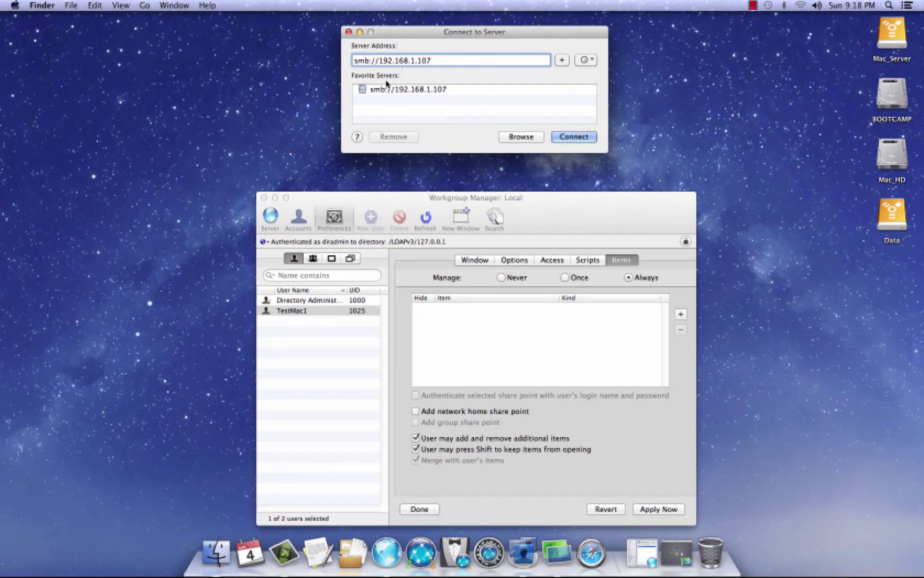
left_click(586, 138)
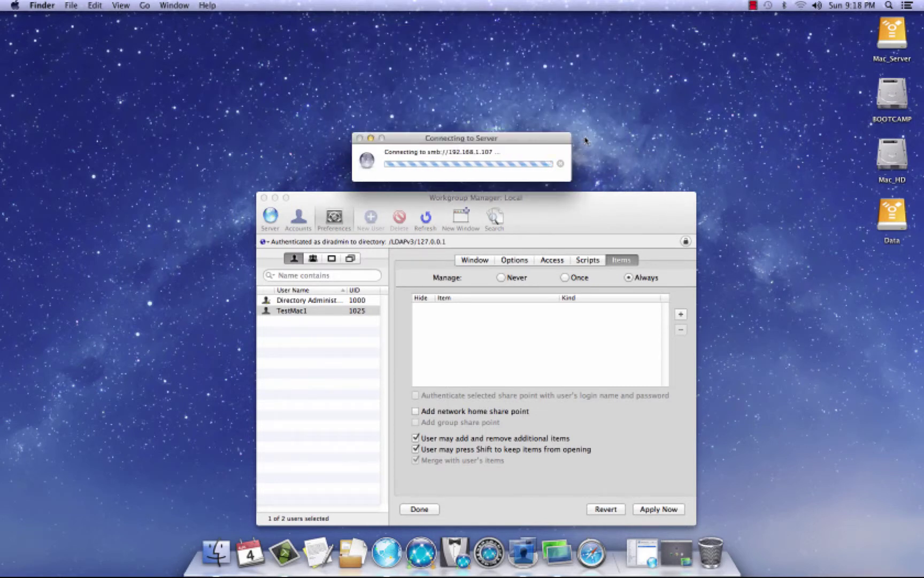
Log in with the admin account and its password, then mount the Mac_Files share
key("shift+Tab")
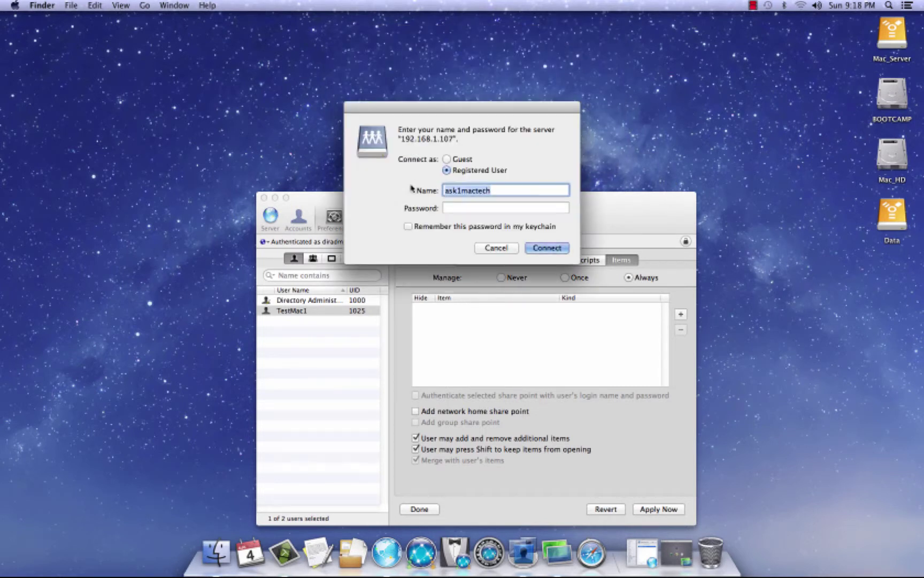
key("Tab")
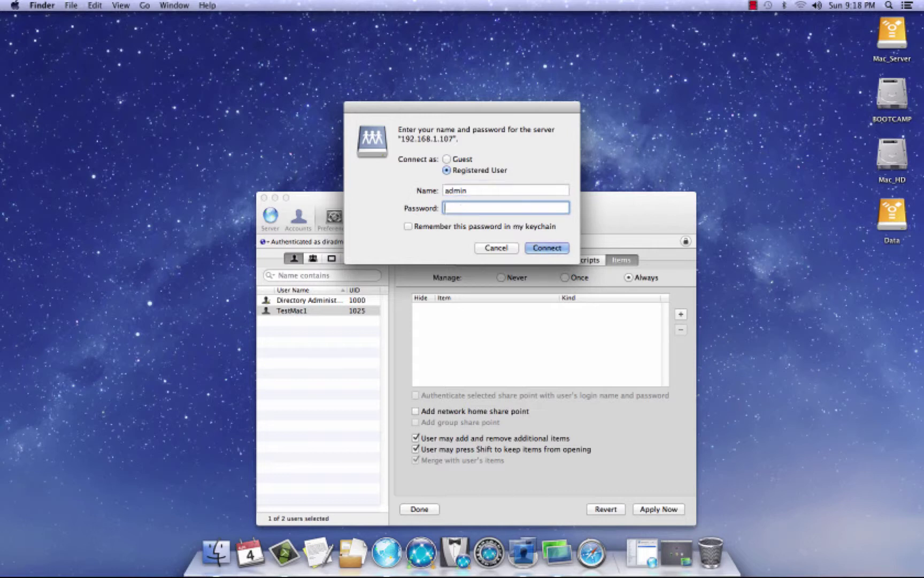
key("Return")
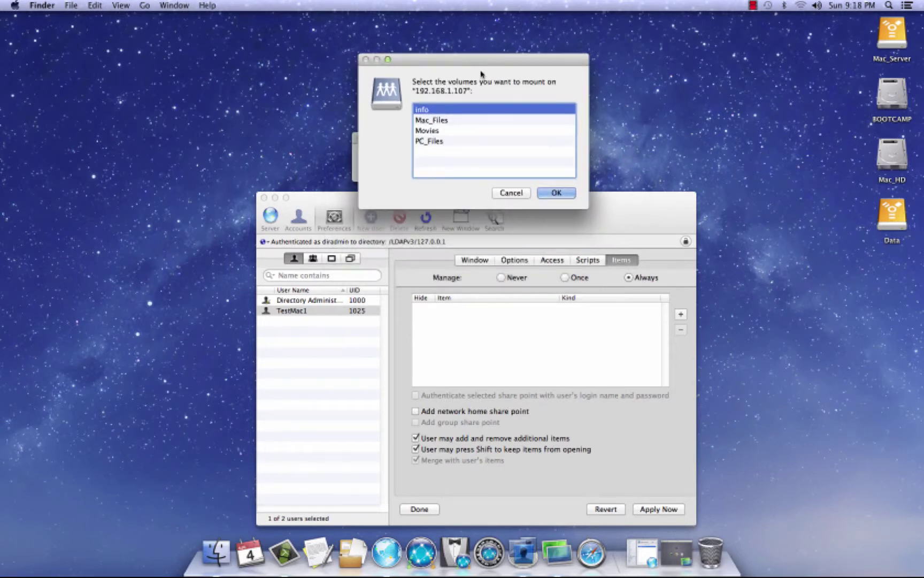
left_click(447, 119)
left_click(557, 193)
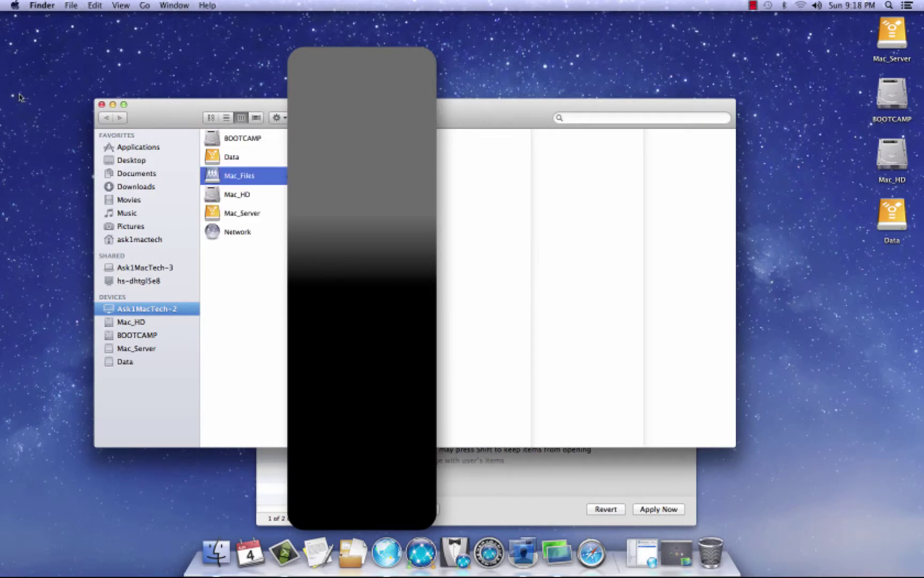
left_click(102, 106)
left_click_drag(510, 212, 506, 54)
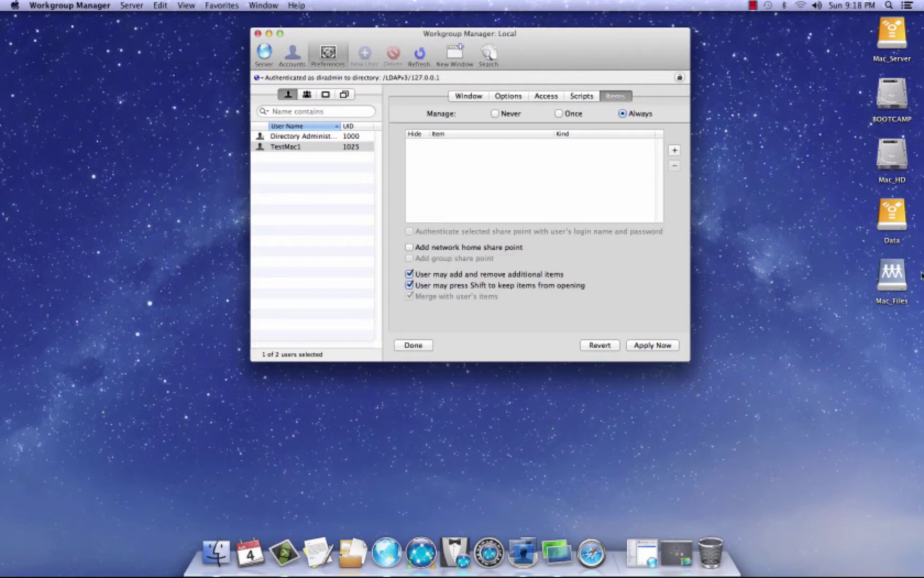
Add the mounted Mac_Files volume to TestMac1's Login Items list and apply the change
left_click(894, 275)
left_click_drag(894, 277, 579, 173)
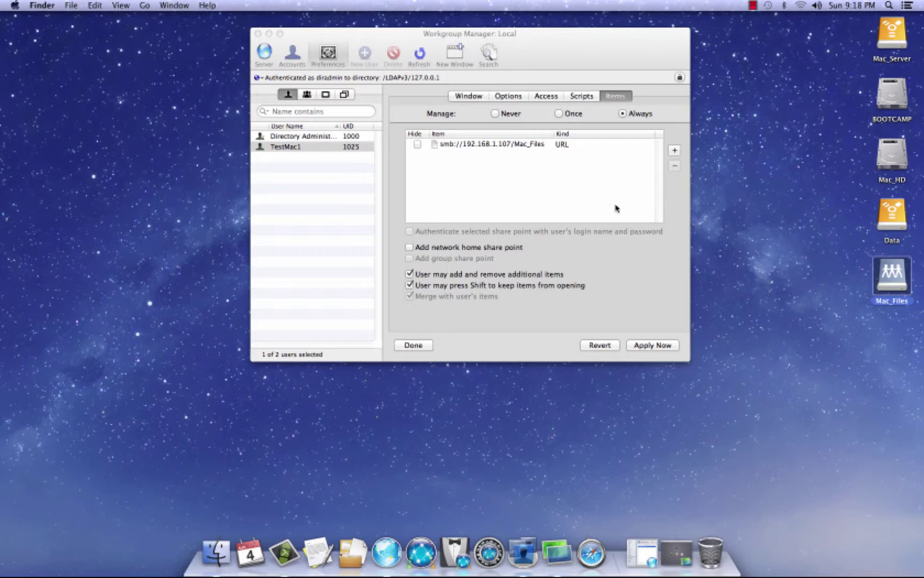
left_click(469, 145)
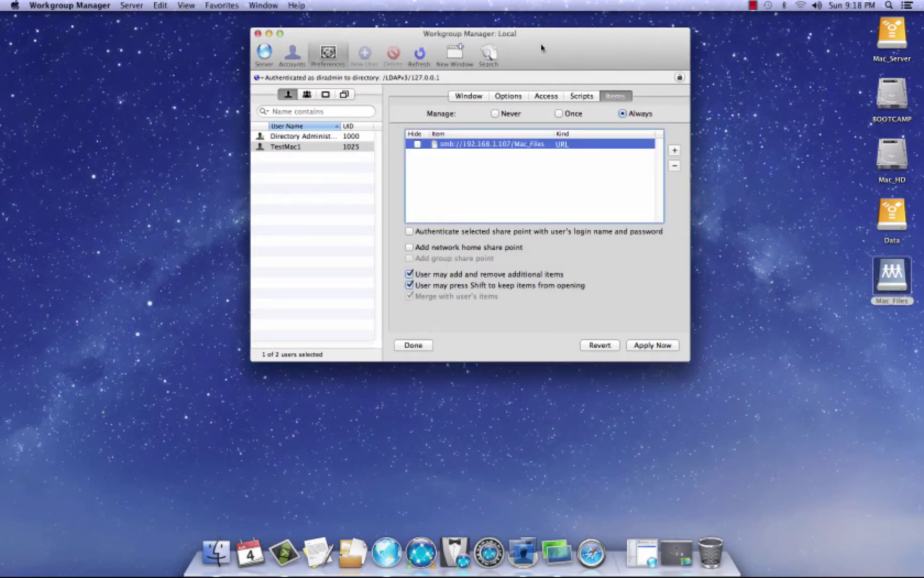
left_click_drag(542, 46, 540, 49)
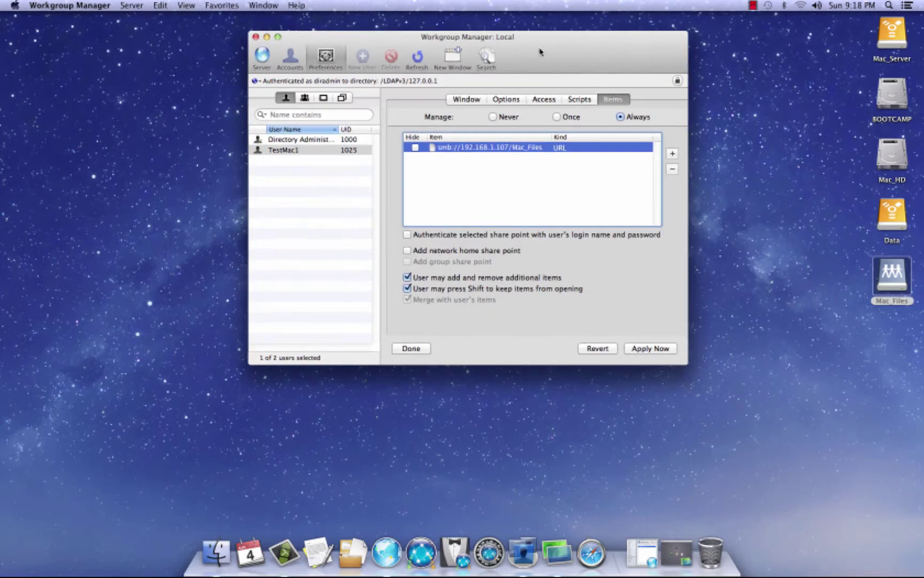
left_click(656, 349)
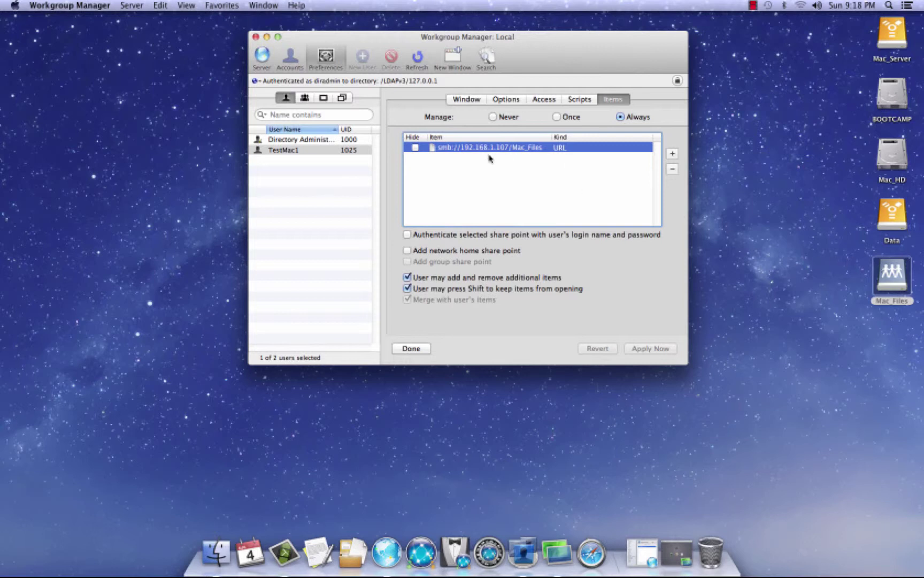
Set TestMac1's Media Access to Always managed with disc and hard disk media allowed, and apply
left_click(326, 56)
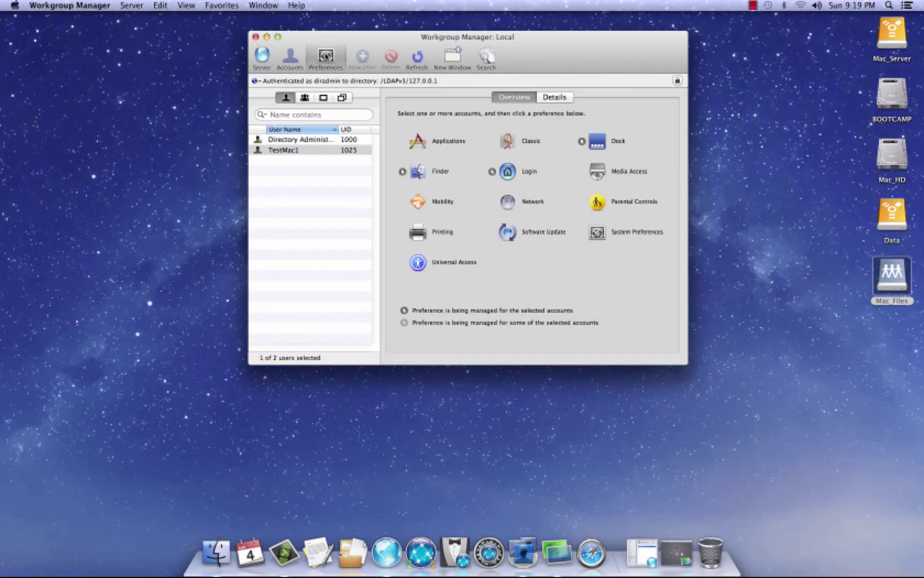
left_click(599, 170)
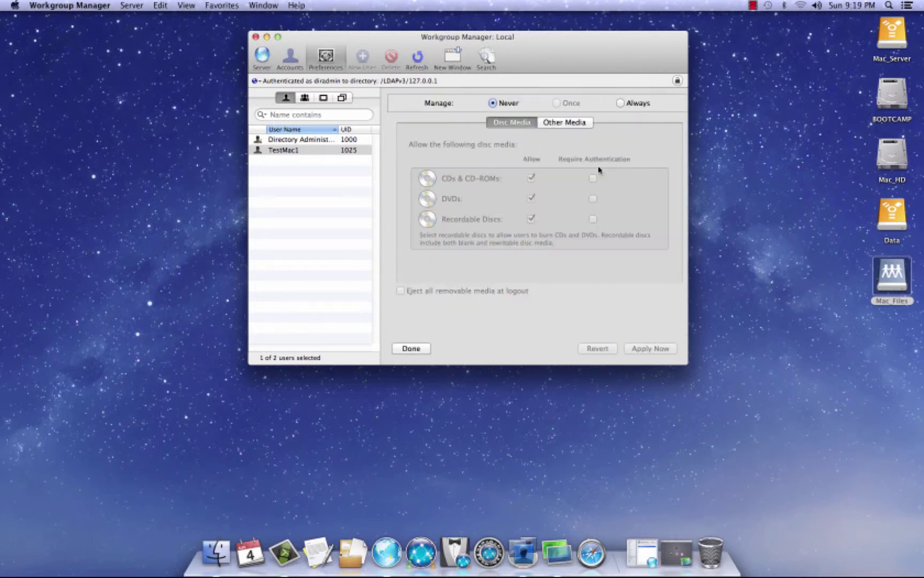
left_click(620, 103)
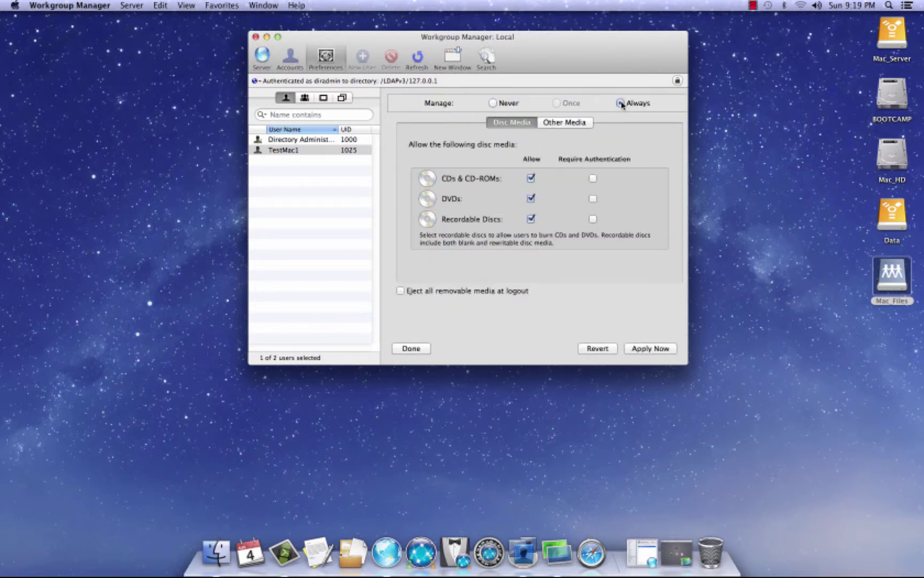
left_click(668, 351)
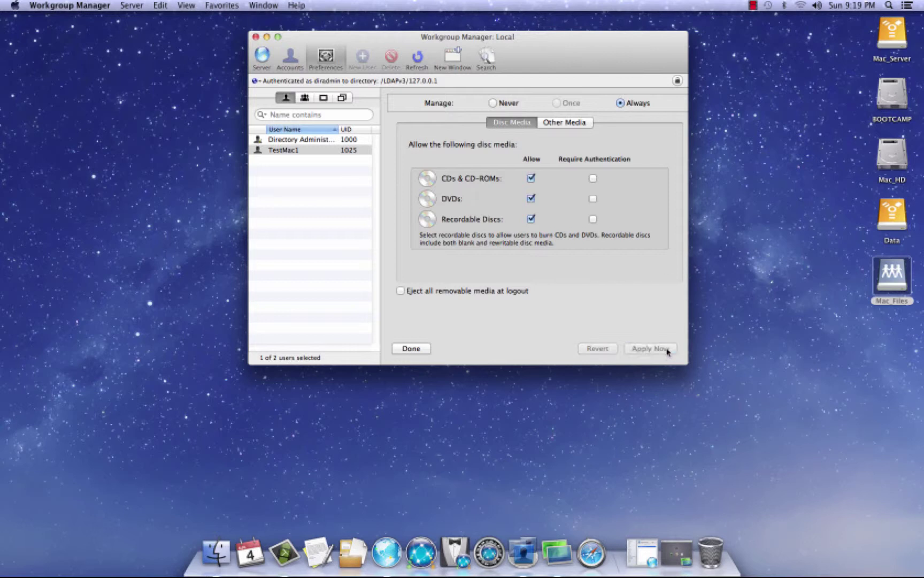
left_click(582, 124)
left_click(513, 128)
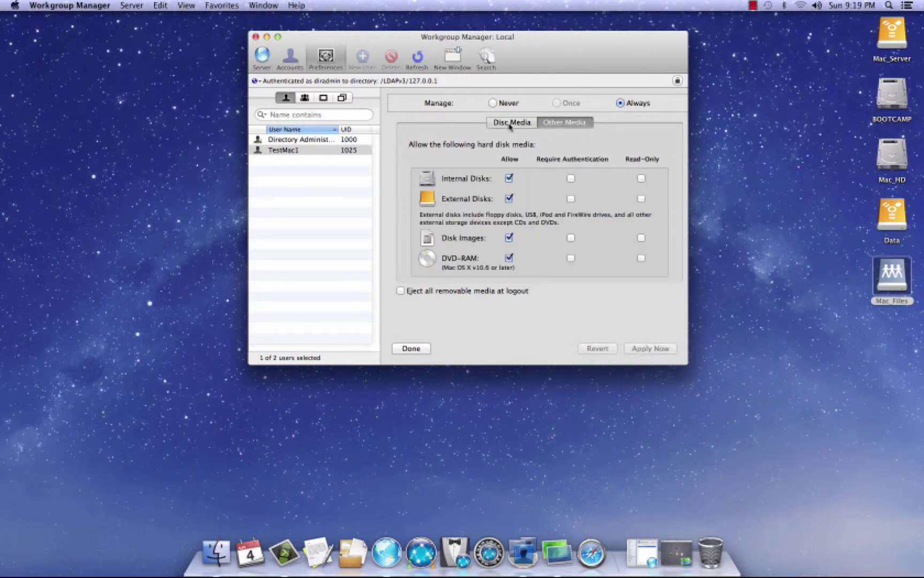
left_click(576, 127)
Manage Mobility Always for TestMac1, creating a mobile account at network login, and apply
left_click(327, 57)
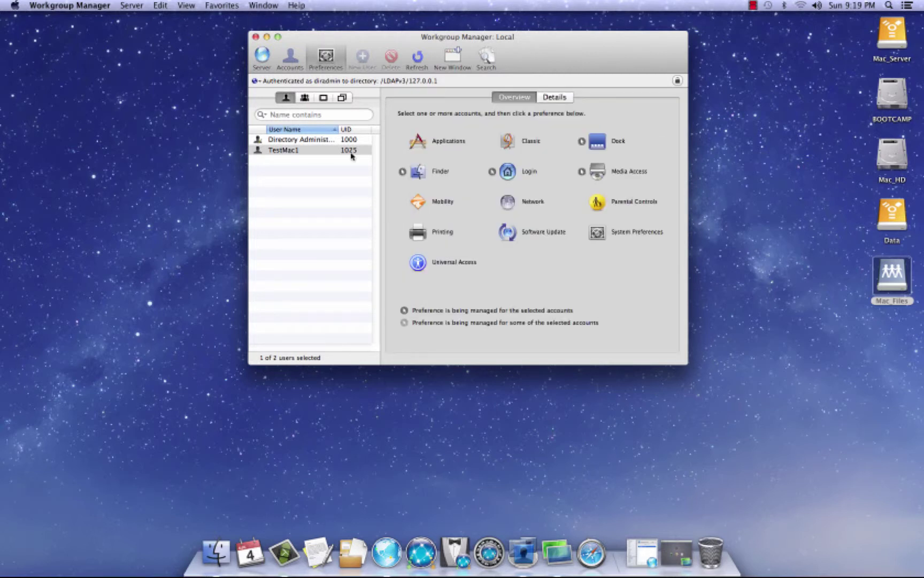
left_click(418, 202)
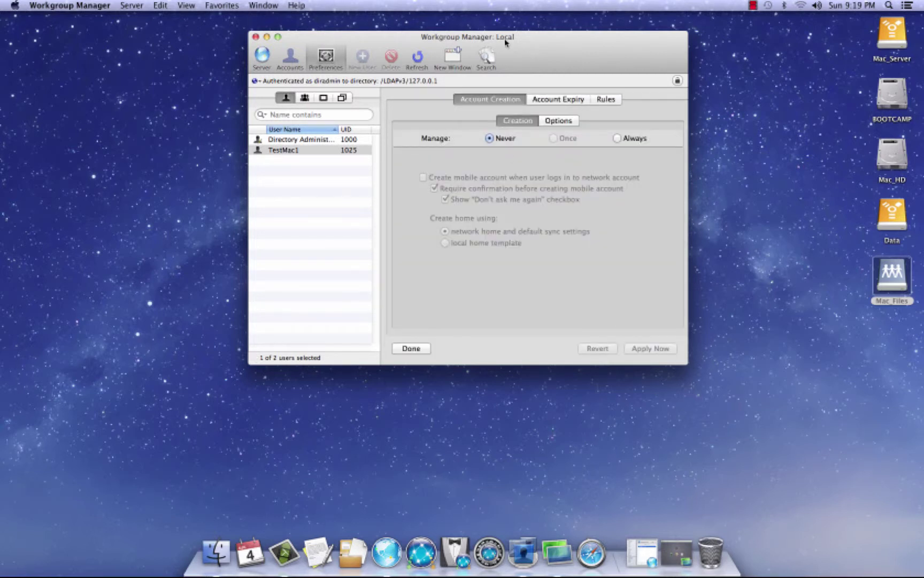
left_click(613, 138)
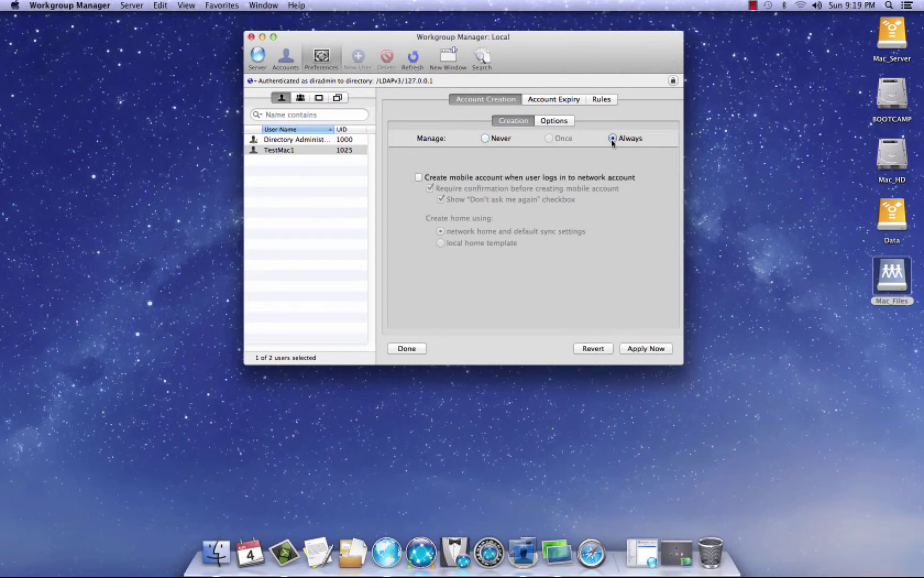
left_click(418, 177)
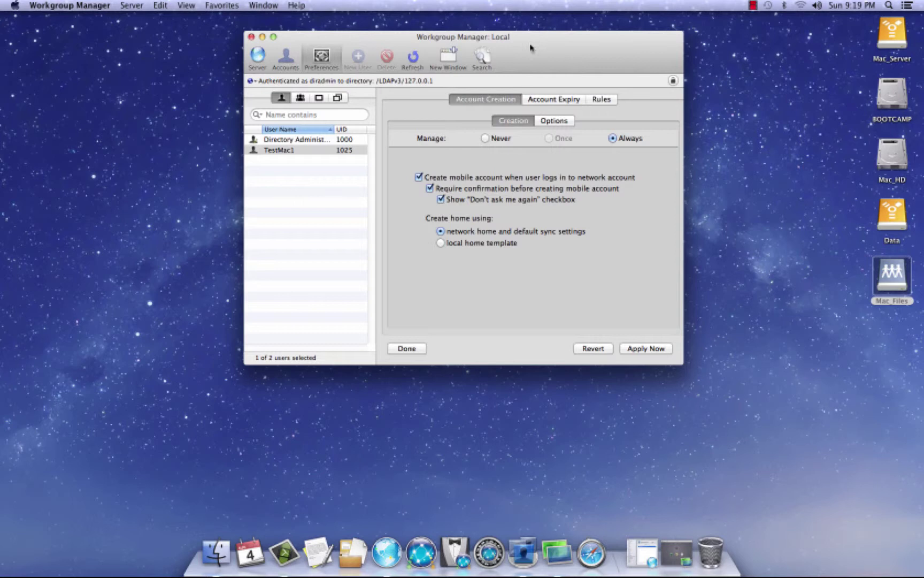
left_click(663, 349)
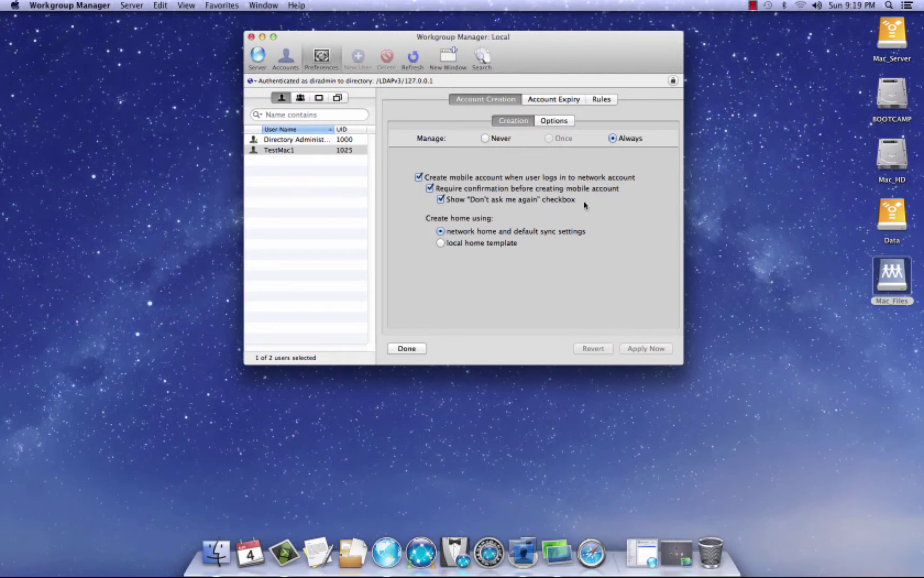
Review the Mobility expiry, preference sync, home sync and background sync settings
left_click(567, 97)
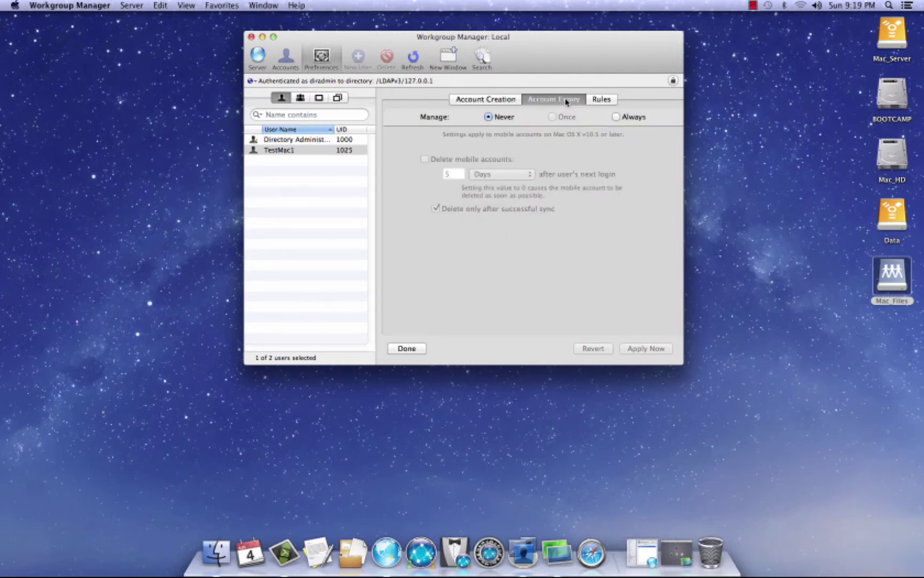
left_click(602, 102)
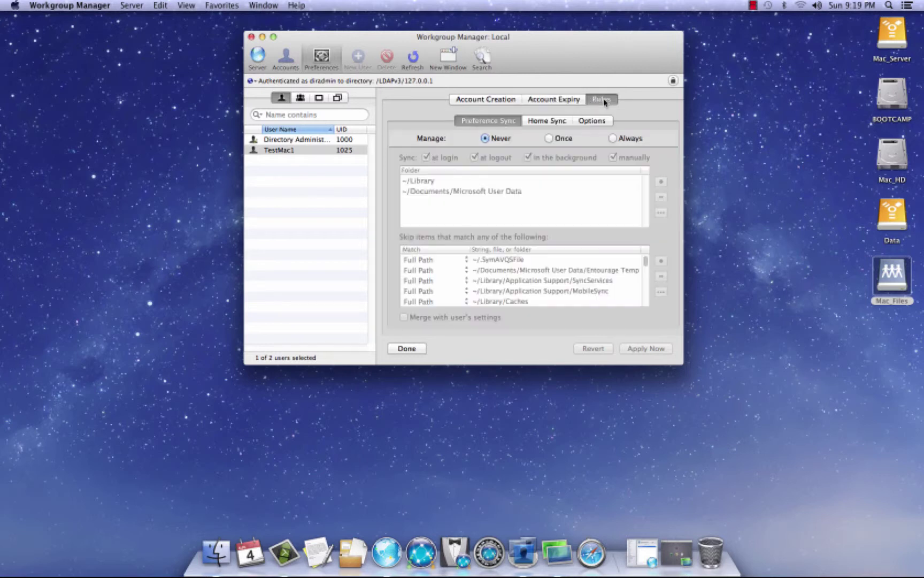
left_click(565, 121)
left_click(594, 121)
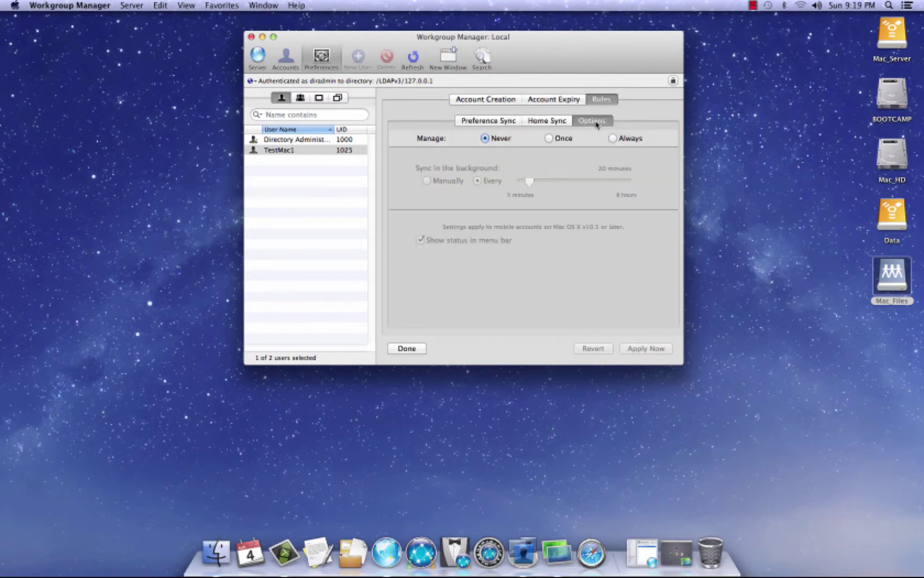
left_click(487, 101)
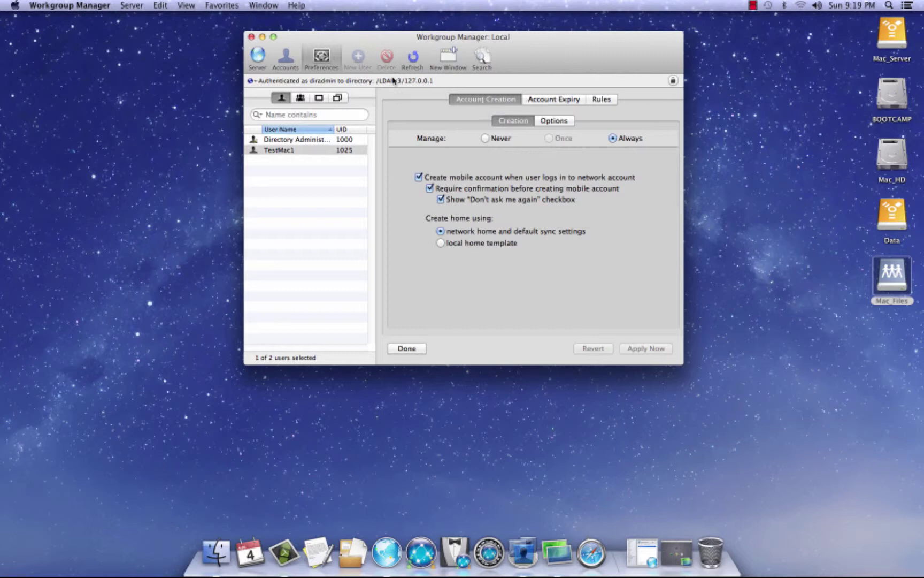
Inspect TestMac1's Network and Parental Controls settings, leaving both unmanaged
left_click(323, 60)
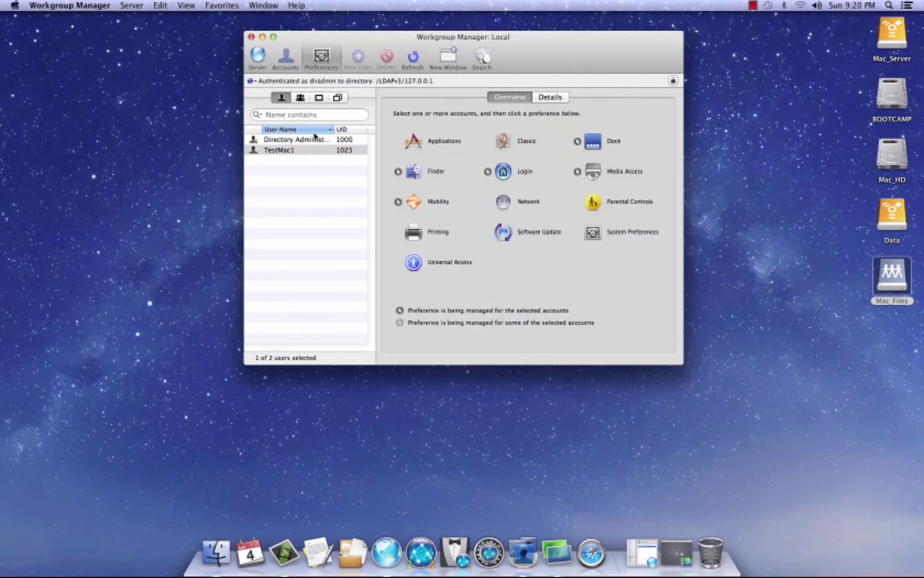
left_click(505, 209)
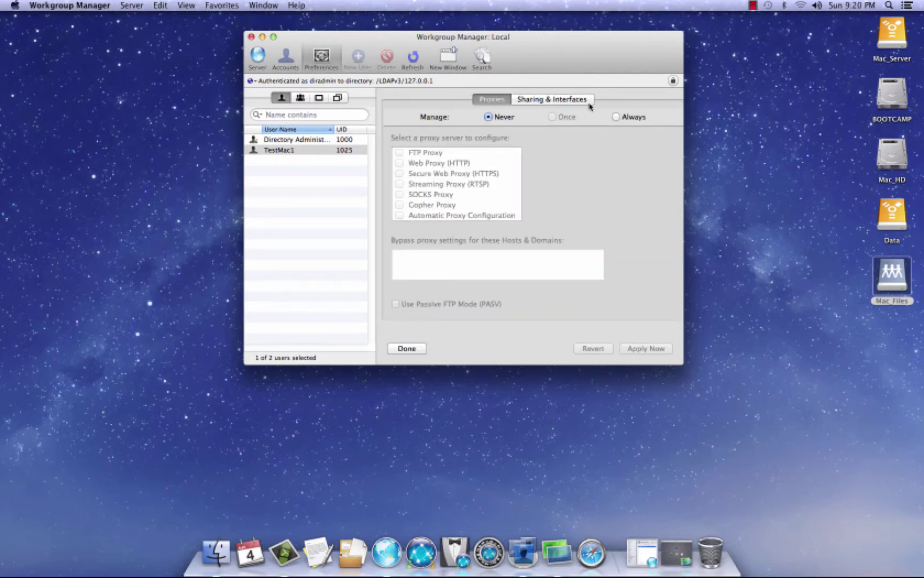
left_click(535, 102)
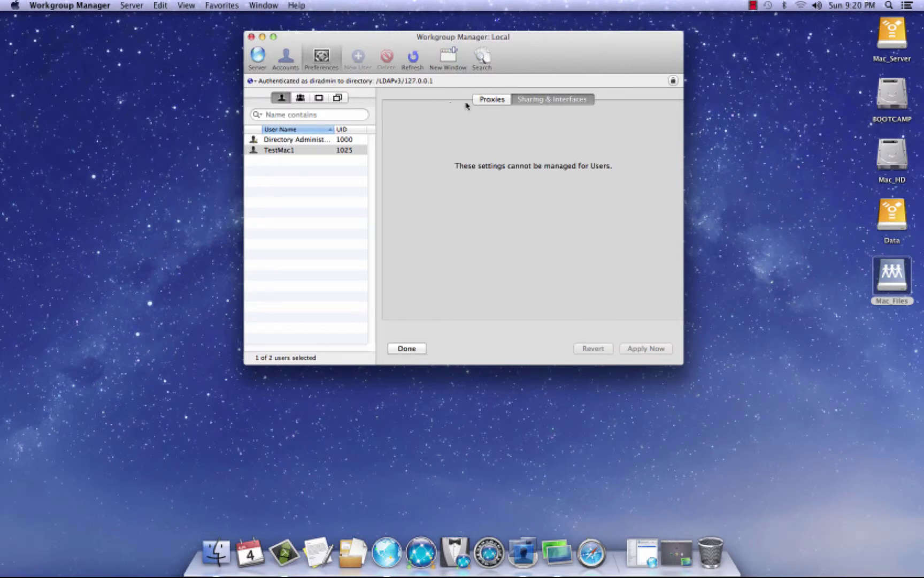
left_click(484, 100)
left_click(328, 57)
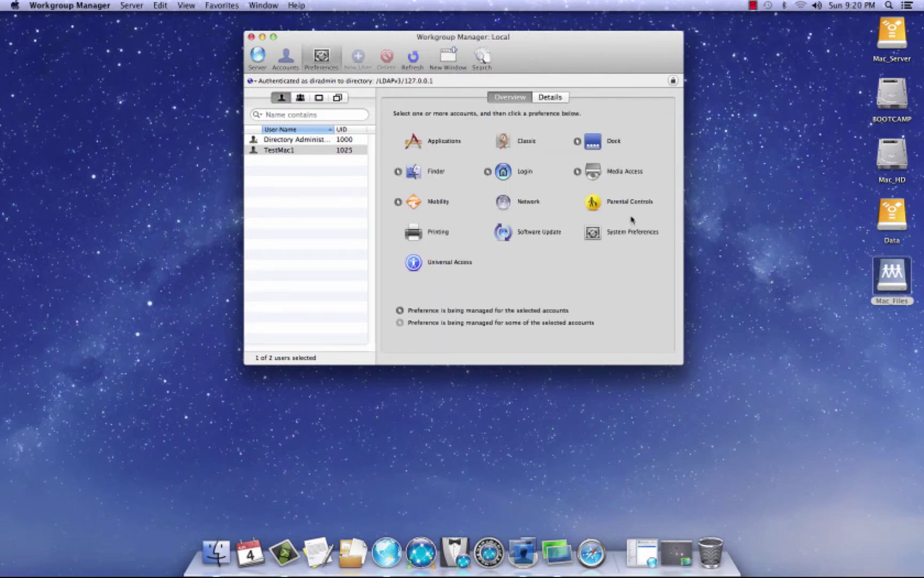
left_click(598, 203)
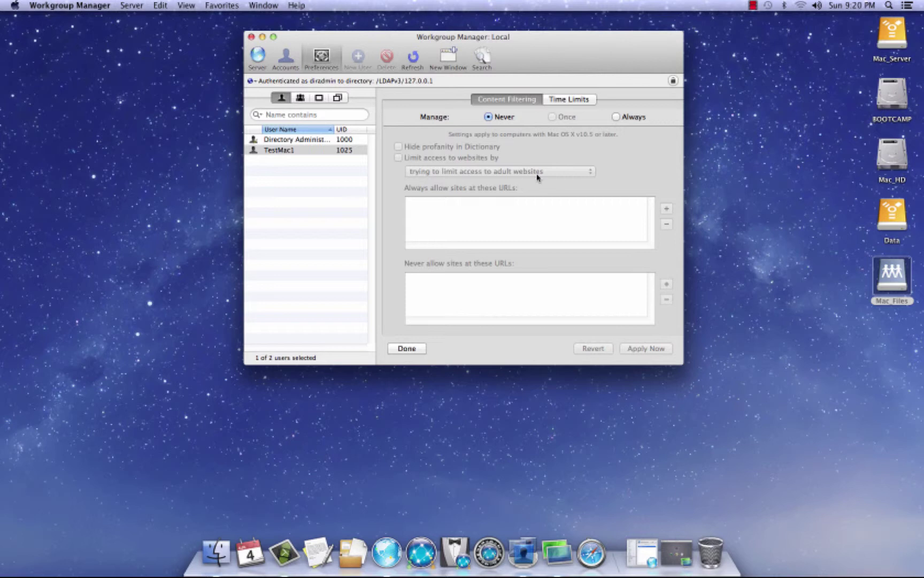
left_click(322, 58)
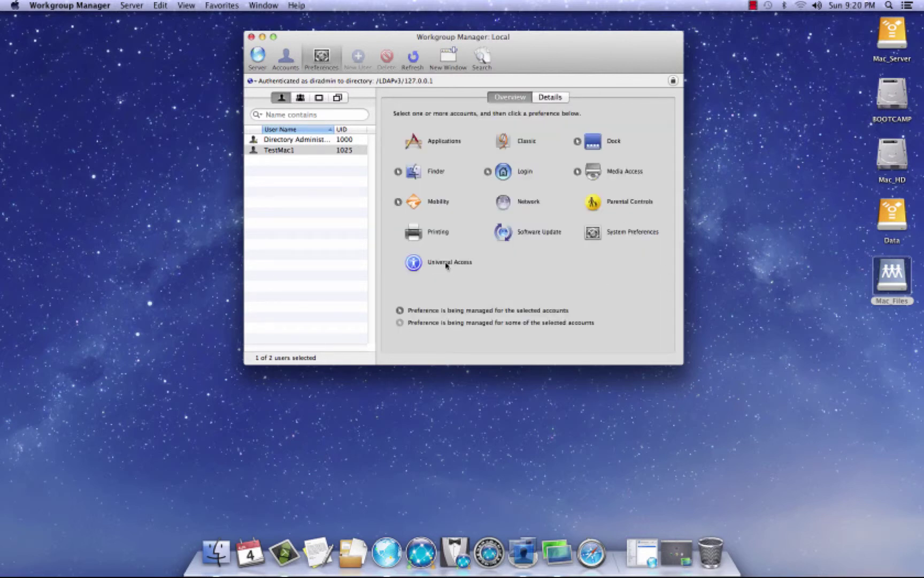
Set TestMac1's Printing to Always managed and launch the Print & Scan printer setup
left_click(415, 232)
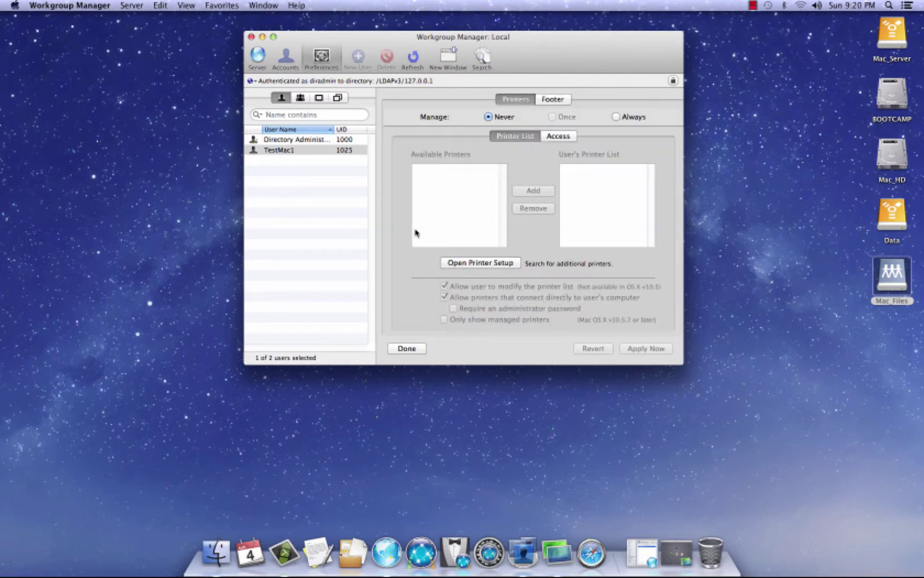
left_click(616, 117)
left_click_drag(591, 64, 600, 63)
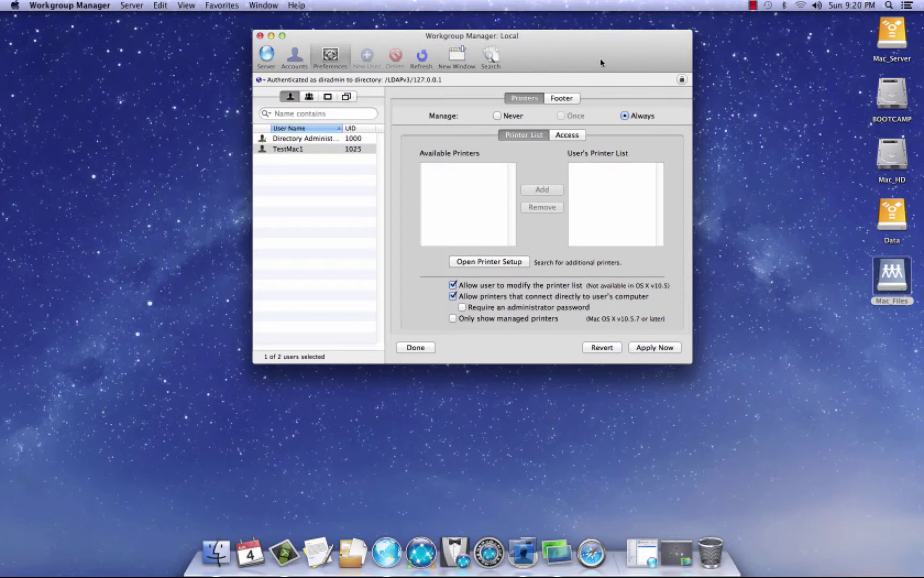
mouse_move(584, 54)
left_mouse_down()
mouse_move(650, 53)
mouse_move(598, 49)
left_mouse_up()
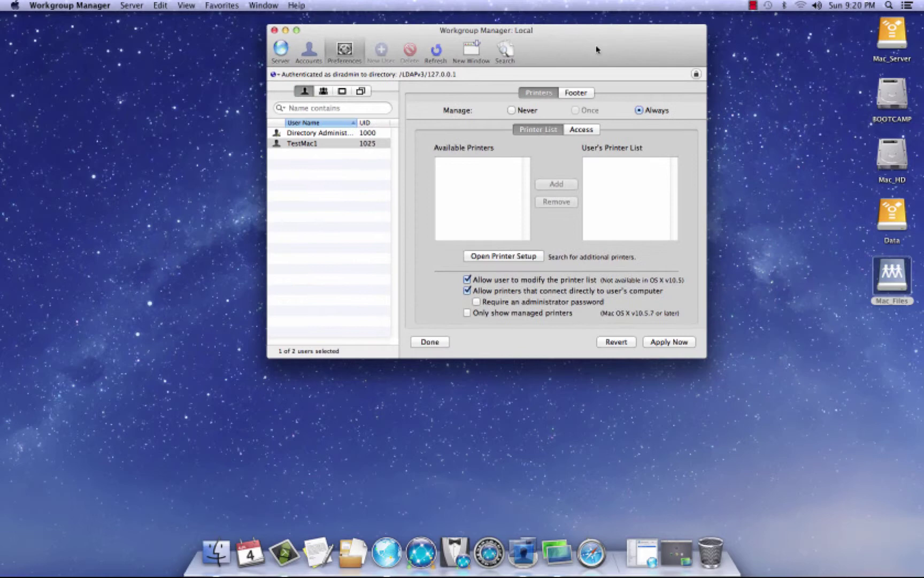
left_click(519, 259)
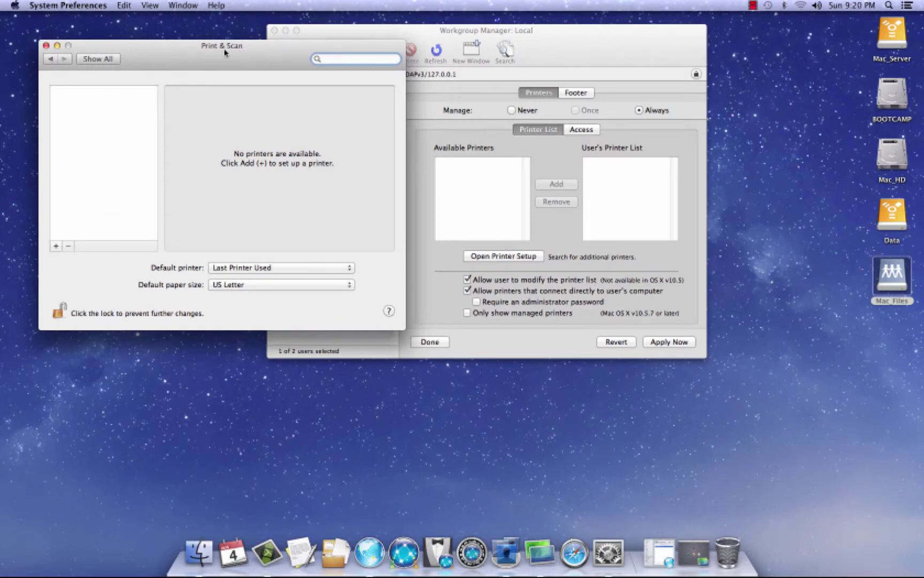
Start adding a printer by IP in Print & Scan, then cancel and close it with no printer added
left_click_drag(225, 50, 206, 36)
left_click_drag(411, 32, 540, 33)
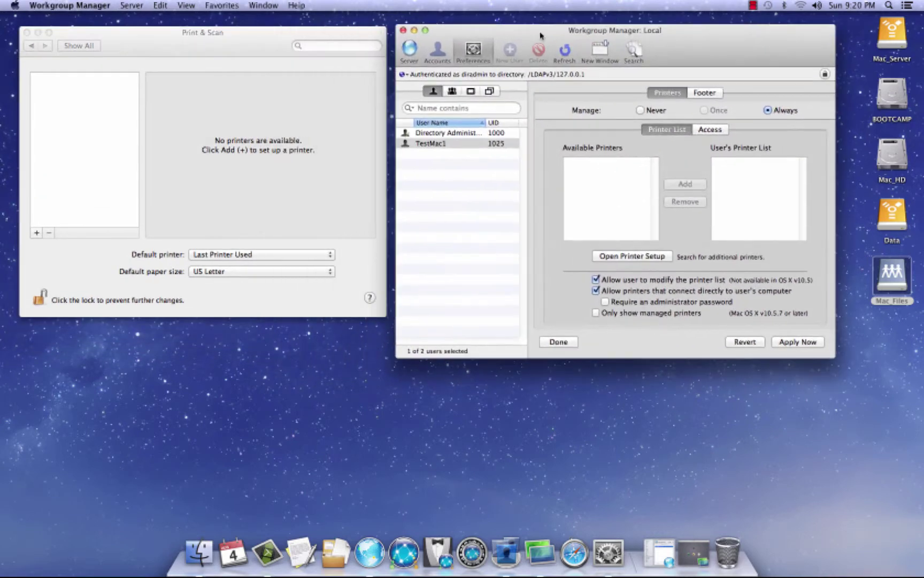
left_click_drag(351, 32, 357, 29)
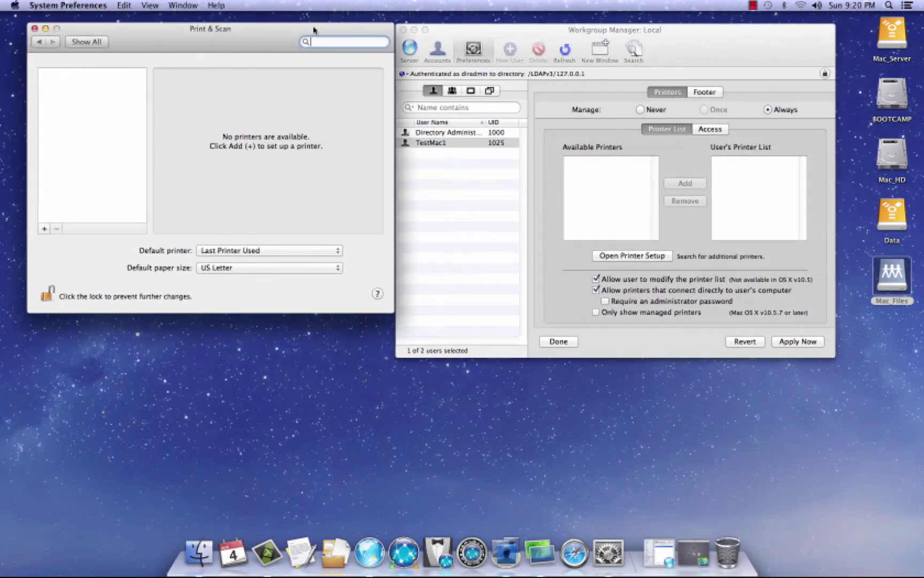
left_click(44, 229)
left_click(308, 91)
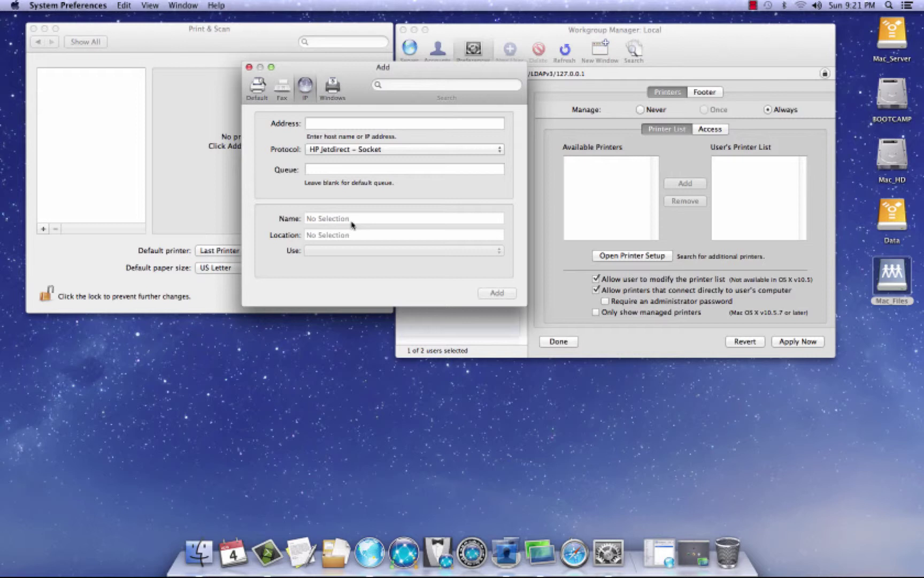
left_click(249, 67)
left_click(33, 28)
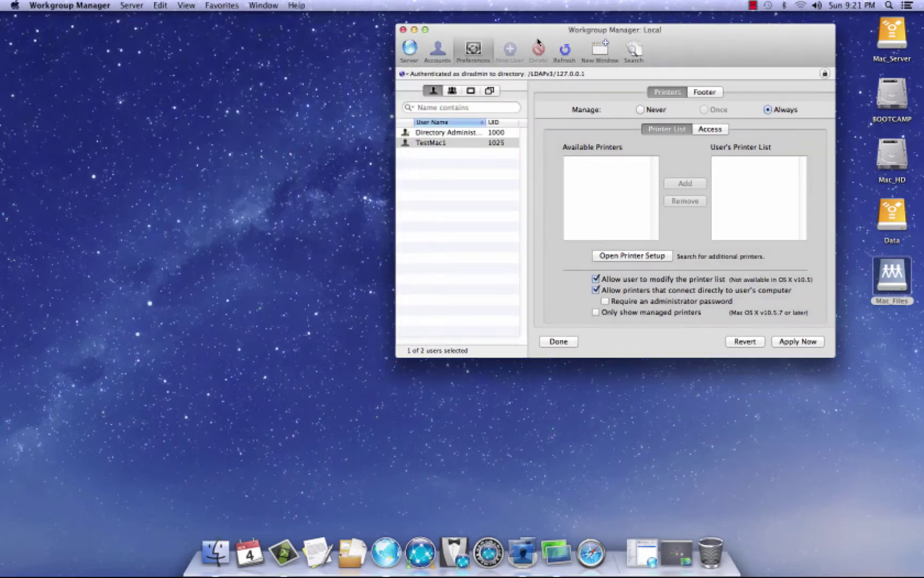
Review TestMac1's Printer List and Access settings, then set Printing back to Never managed
left_click_drag(541, 37, 387, 37)
left_click(275, 144)
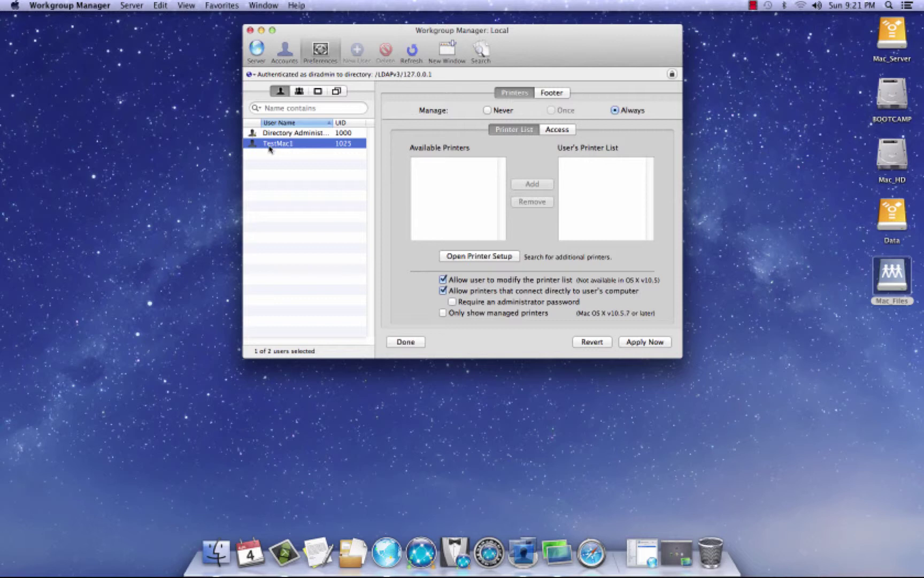
left_click(586, 171)
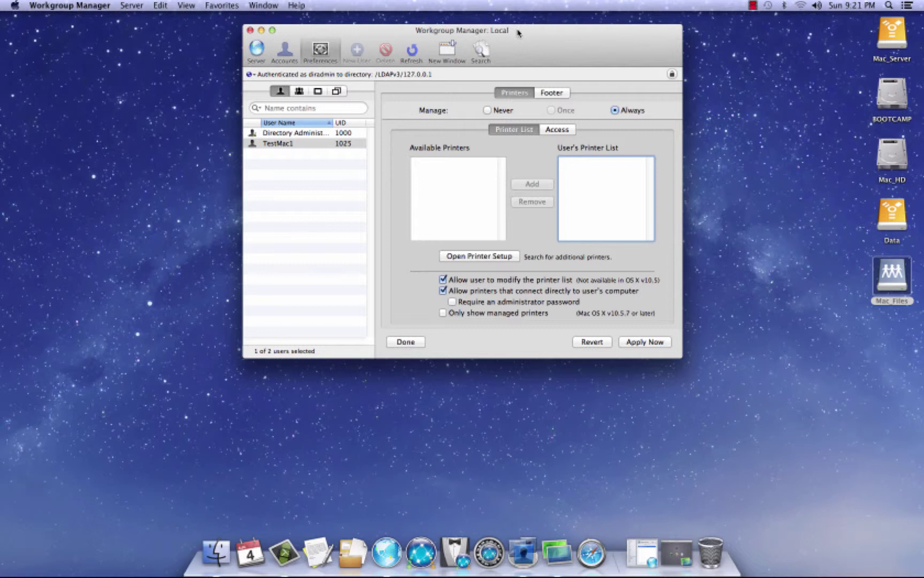
left_click_drag(519, 33, 525, 32)
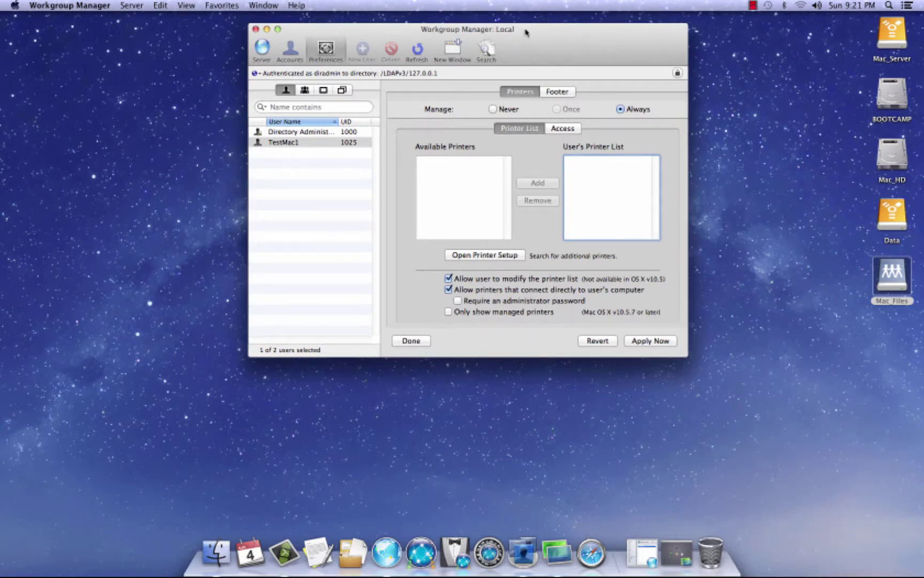
left_click(563, 129)
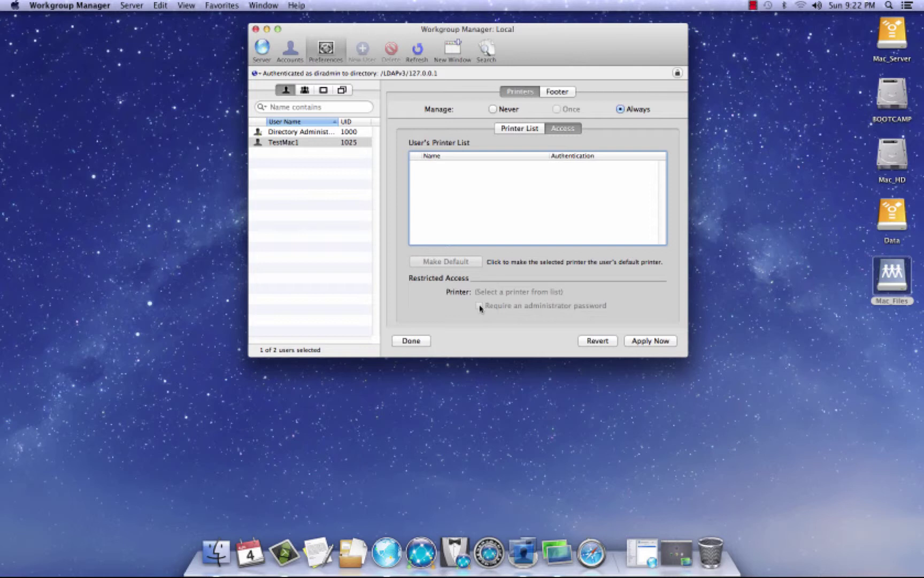
left_click(493, 109)
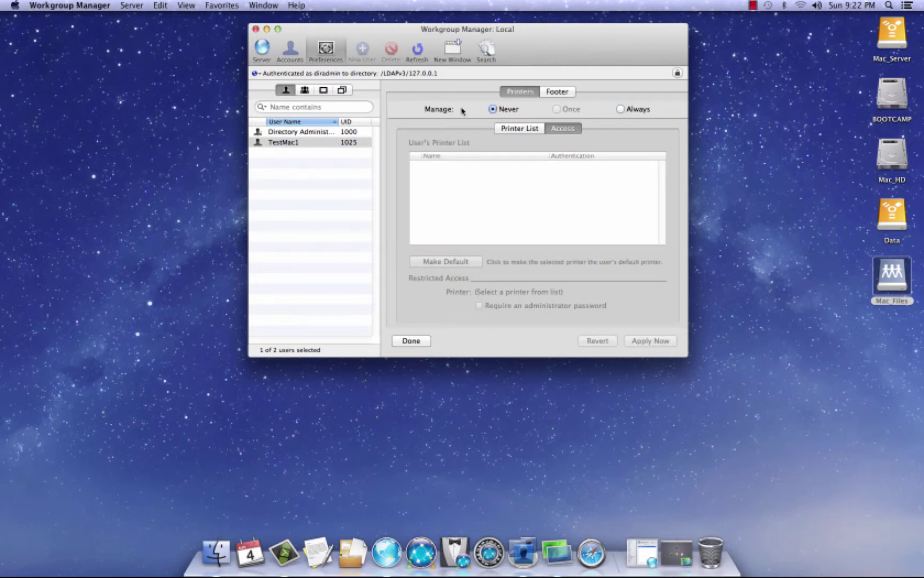
left_click_drag(376, 32, 386, 33)
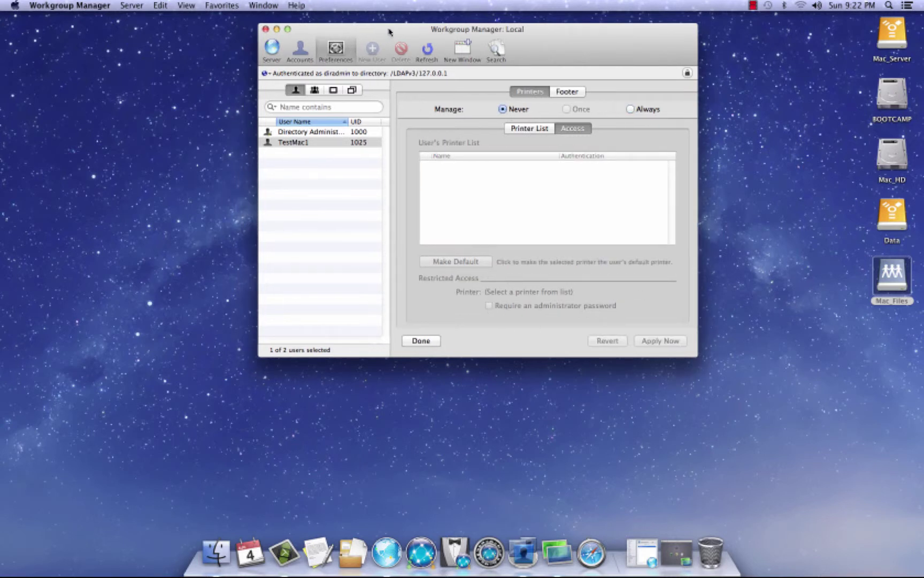
left_click(337, 48)
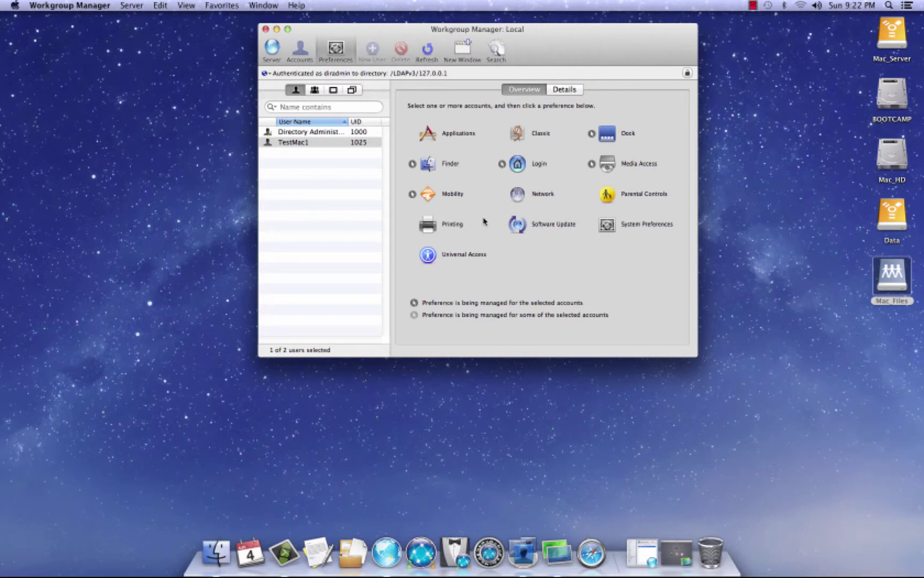
Leave TestMac1's Software Update set to Never managed after briefly choosing Always
left_click(522, 225)
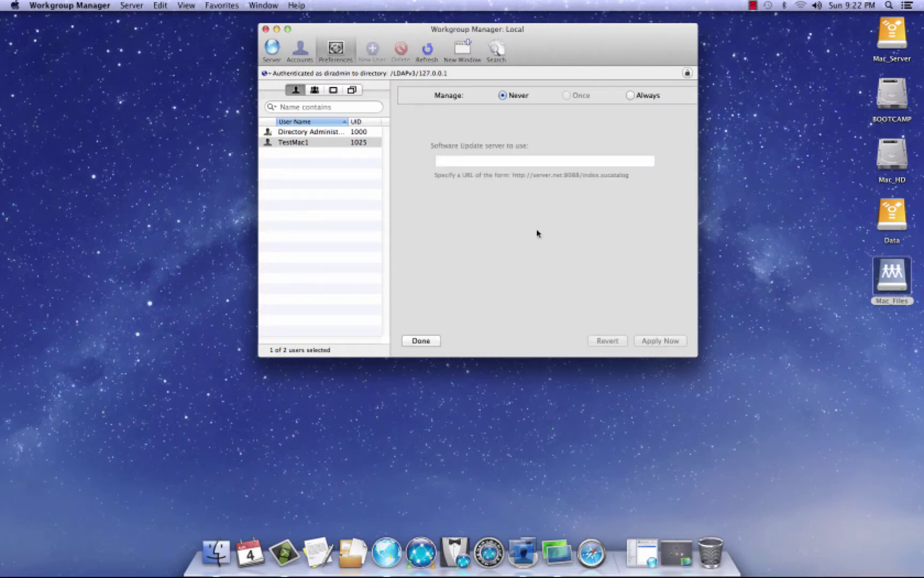
left_click(631, 96)
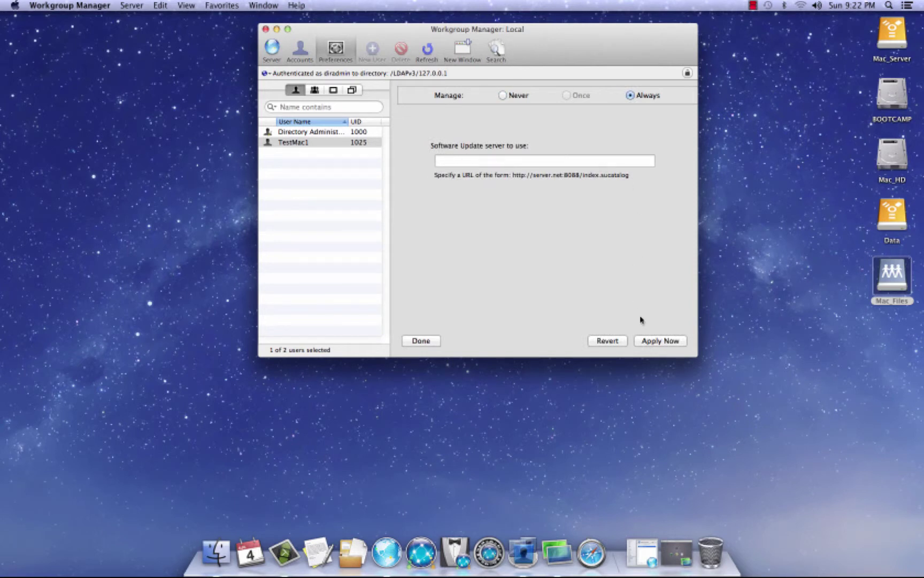
left_click(504, 96)
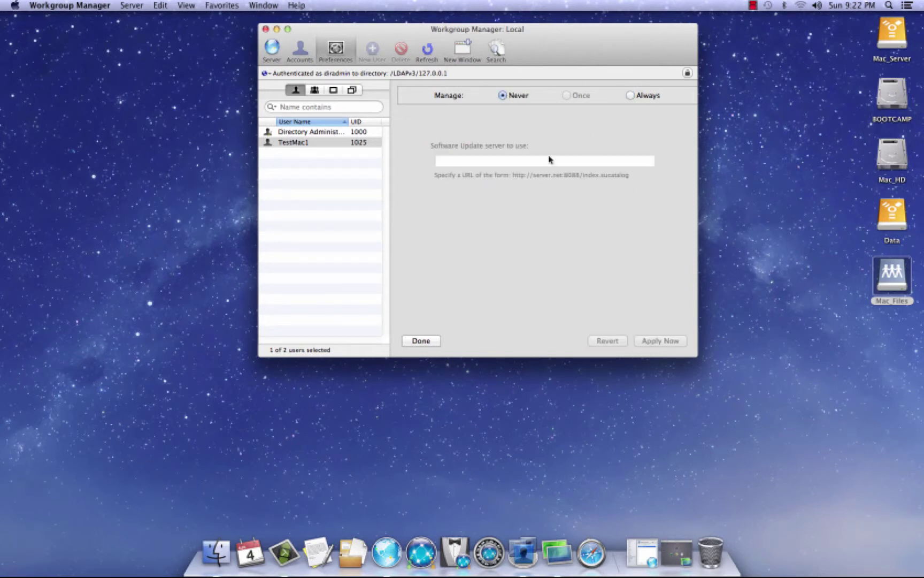
left_click(346, 60)
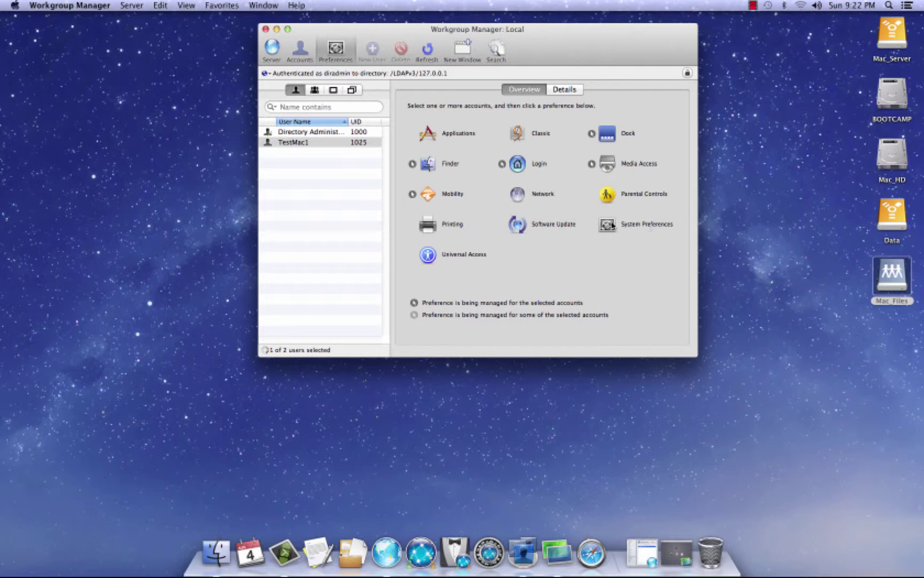
Set TestMac1's System Preferences to Always managed, then open the local System Preferences from the Apple menu
left_click(613, 226)
left_click_drag(579, 40, 572, 40)
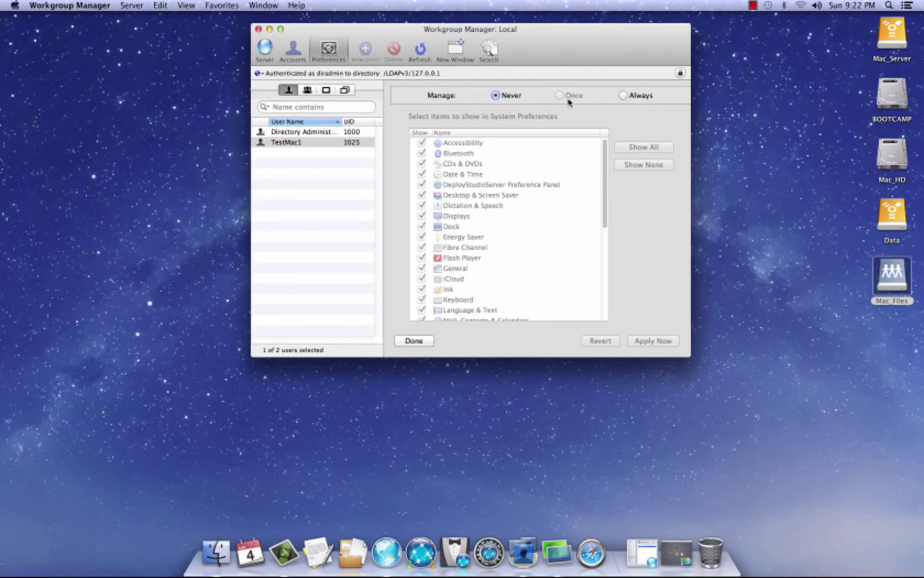
left_click(624, 96)
left_click_drag(580, 53, 715, 45)
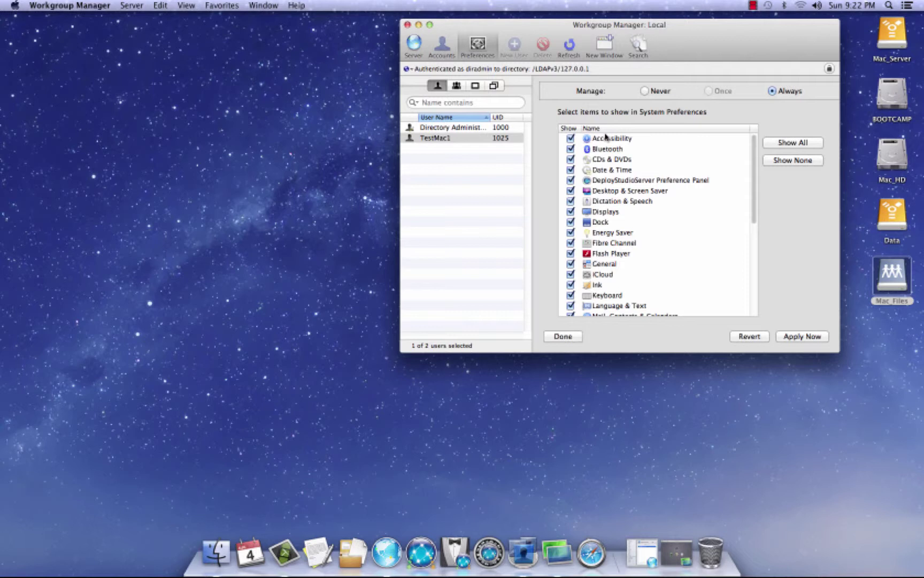
left_click(15, 5)
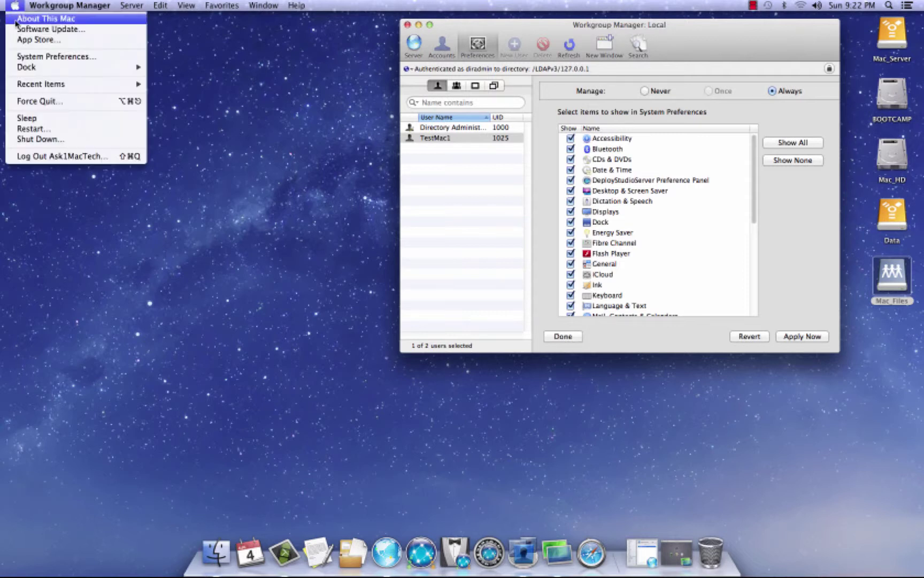
left_click(19, 56)
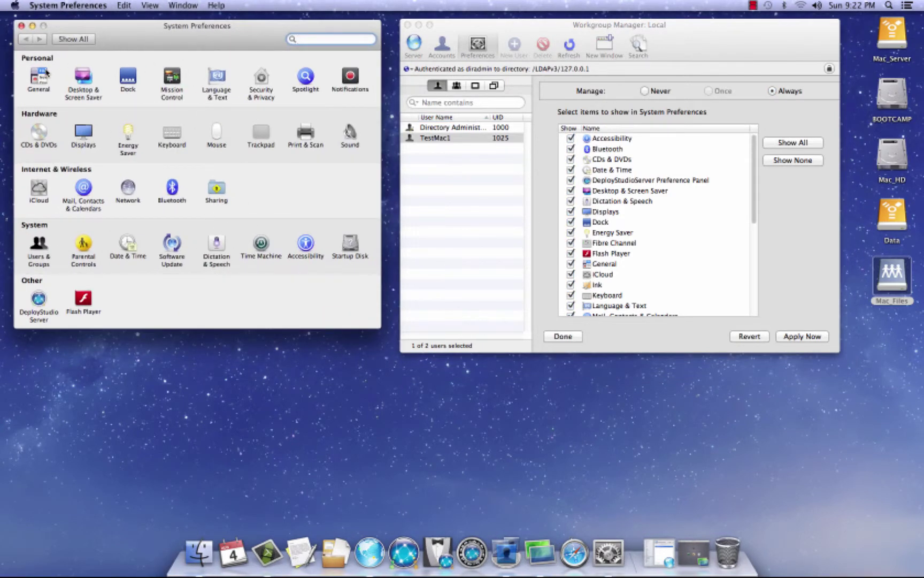
Quit the local System Preferences and clear TestMac1's managed System Preferences list with Show None
left_click(21, 25)
left_click_drag(566, 27, 441, 29)
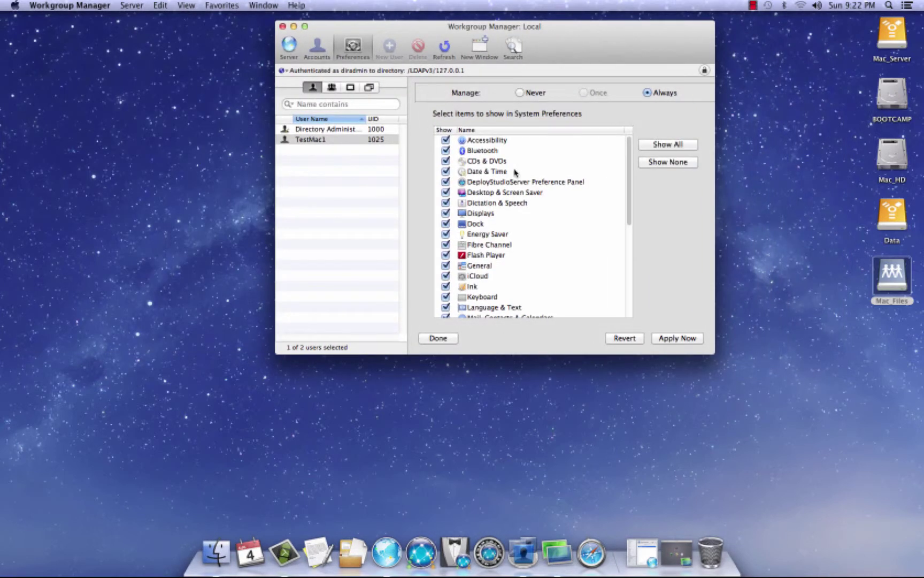
left_click(670, 161)
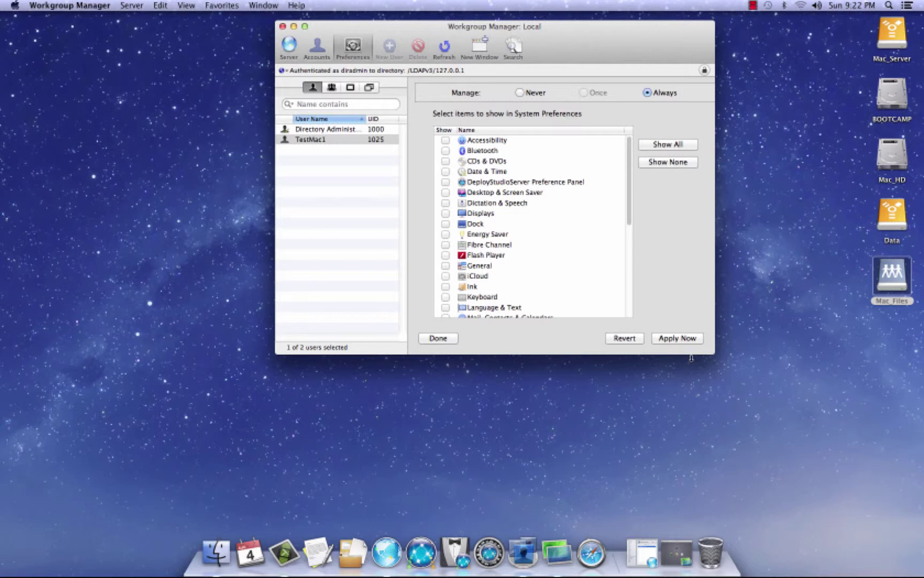
left_click(683, 343)
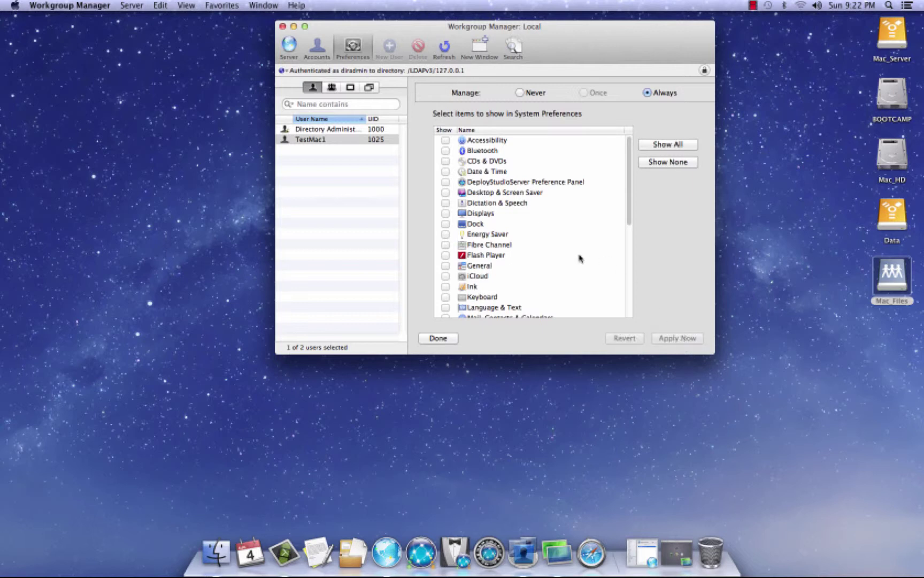
Allow only Desktop & Screen Saver, Displays, Mouse and Print & Scan, and apply
left_click(446, 193)
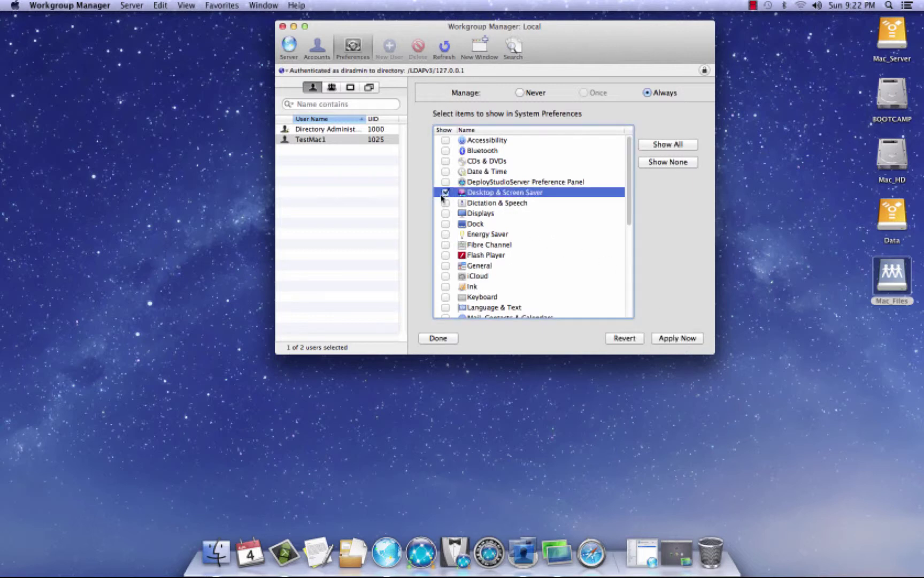
left_click(446, 214)
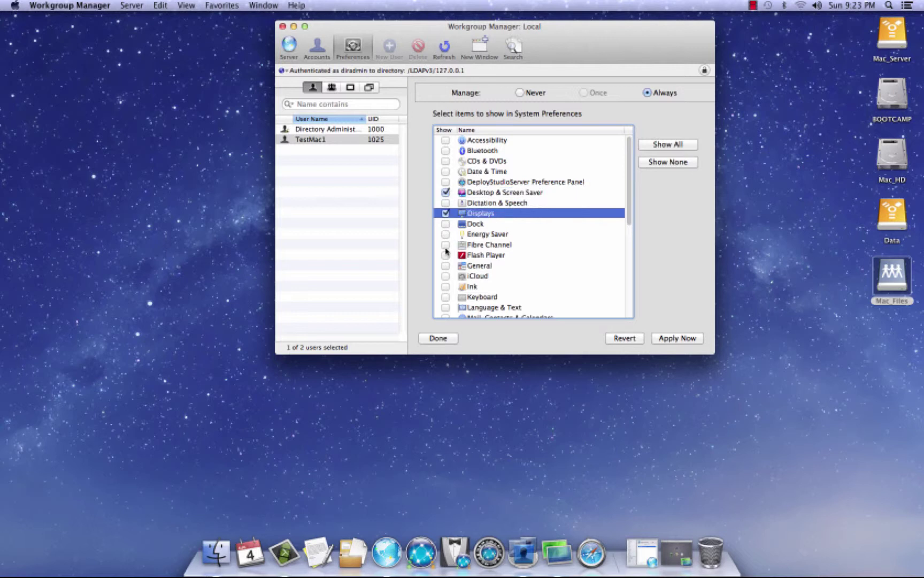
scroll(446, 252, "down", 3)
scroll(446, 251, "down", 2)
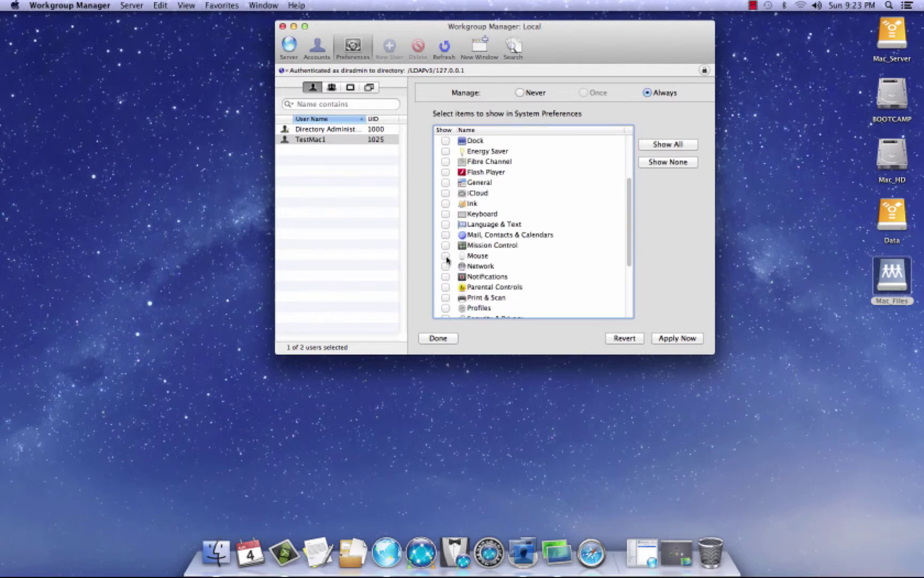
left_click(446, 256)
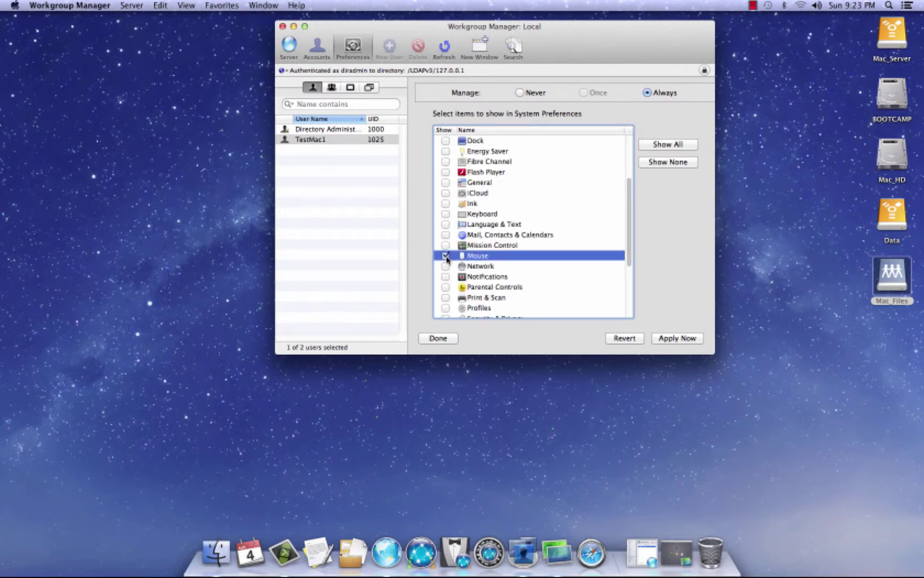
scroll(447, 258, "down", 2)
left_click(446, 258)
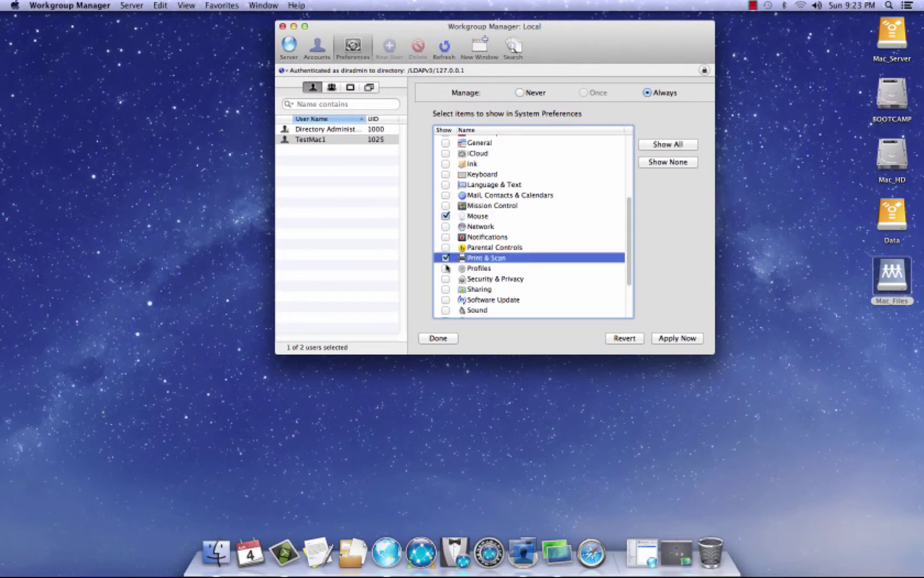
left_click(675, 339)
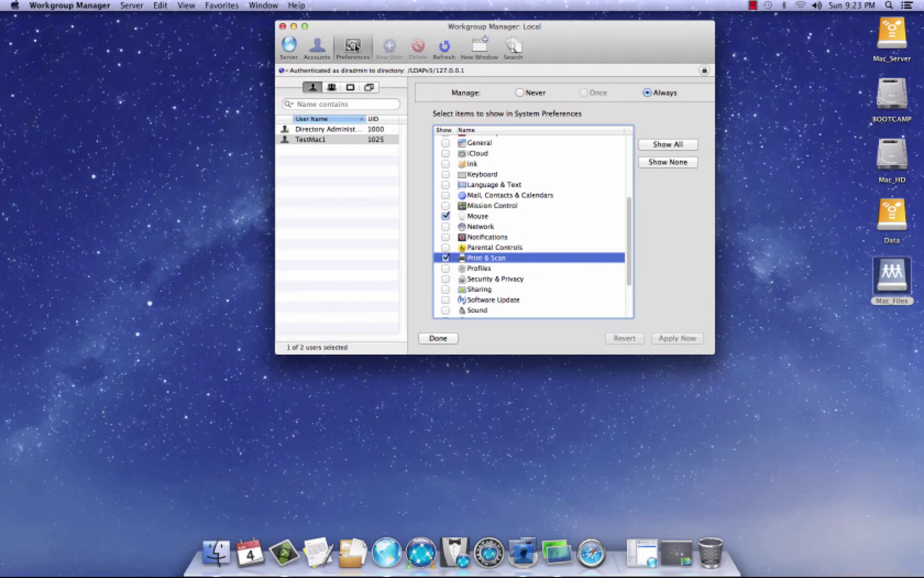
Check the Universal Access settings, then return to the managed Preferences overview
left_click(356, 48)
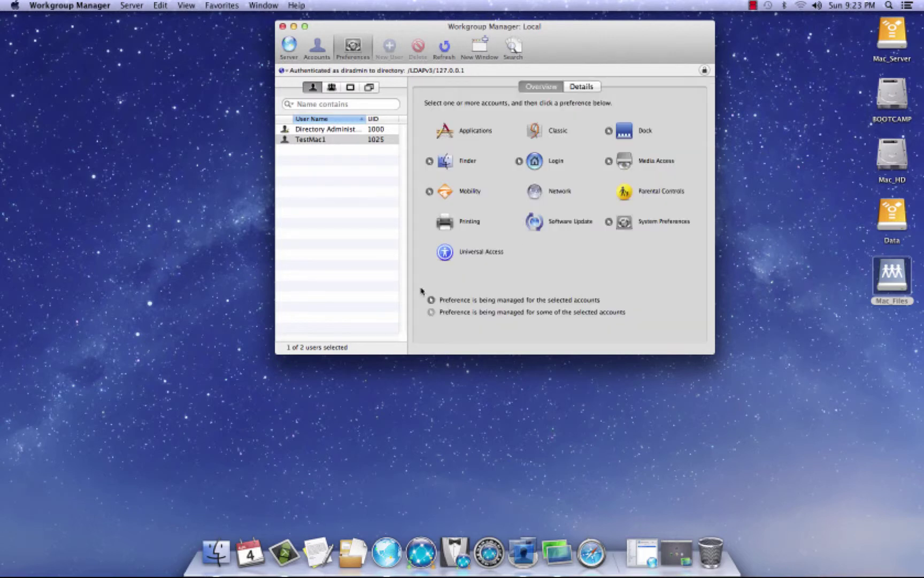
left_click(443, 257)
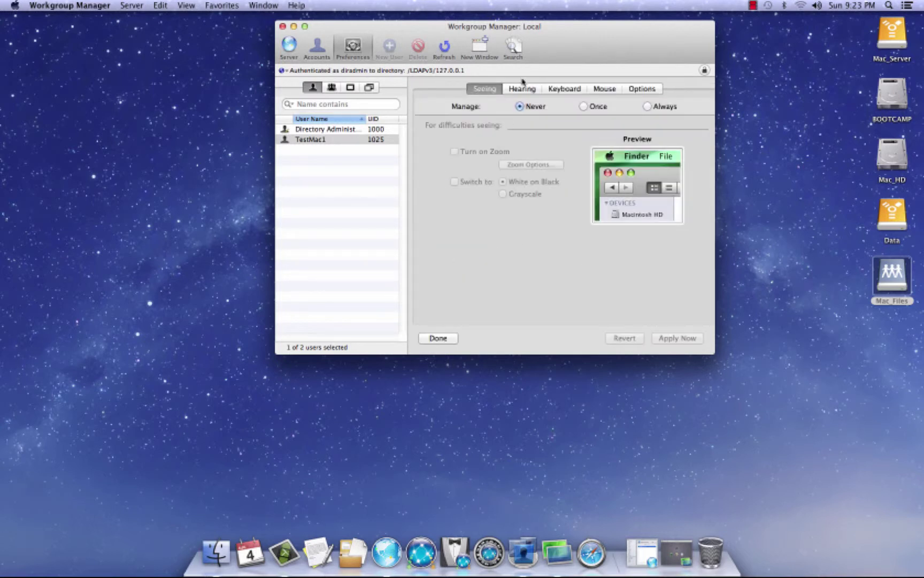
left_click(354, 45)
left_click_drag(419, 29, 396, 28)
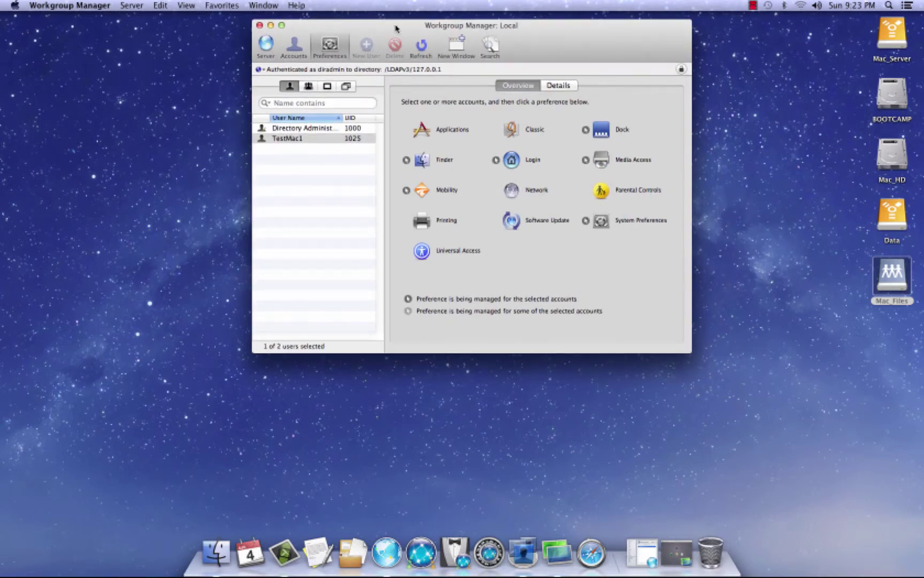
left_click_drag(396, 28, 406, 28)
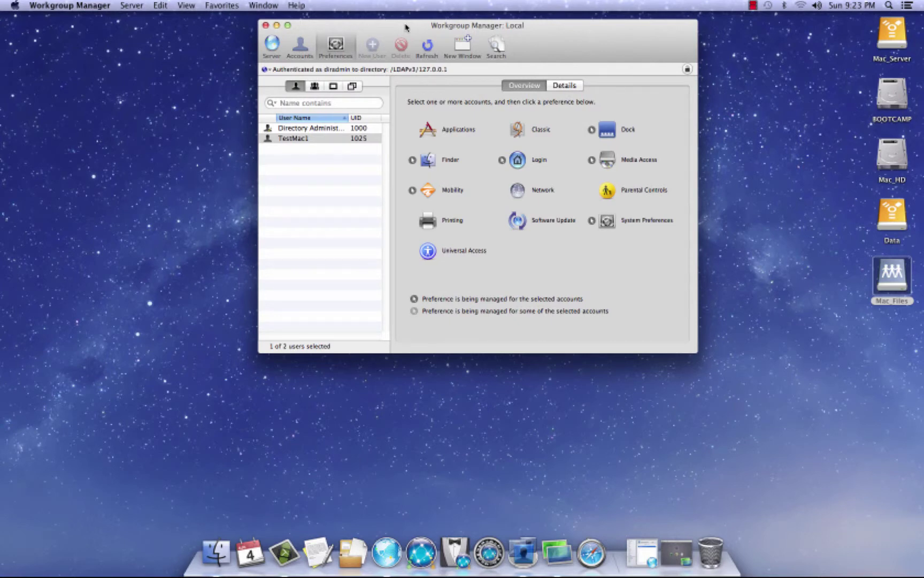
left_click_drag(405, 25, 562, 24)
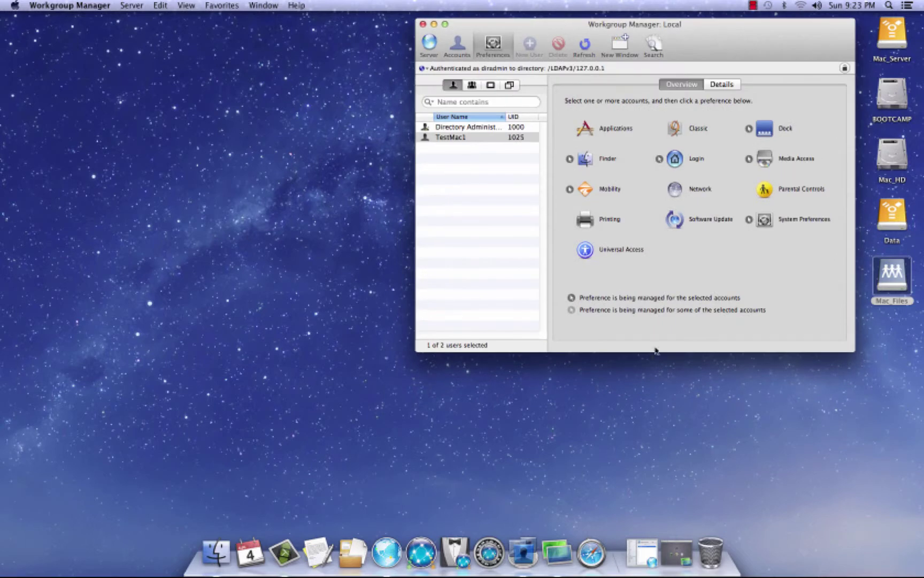
Restore the Ask1MacTech-3 Screen Sharing window, minimize Workgroup Manager, and bring Server back
left_click(677, 553)
left_click_drag(458, 52, 570, 85)
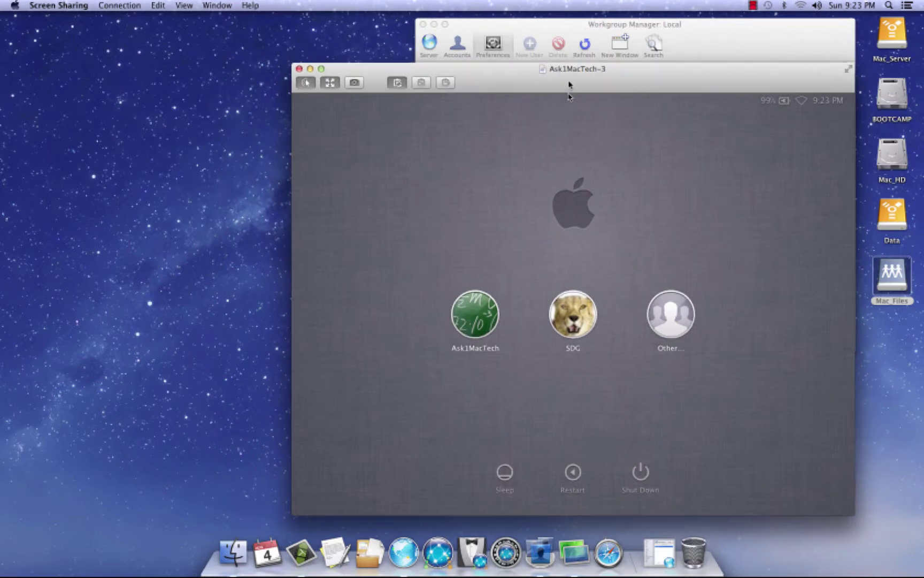
double_click(578, 24)
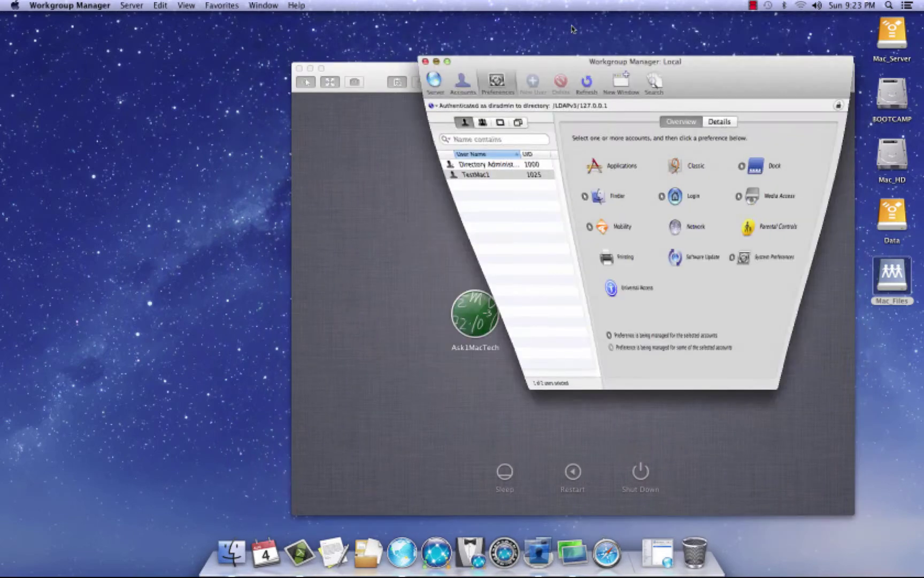
left_click_drag(495, 80, 501, 35)
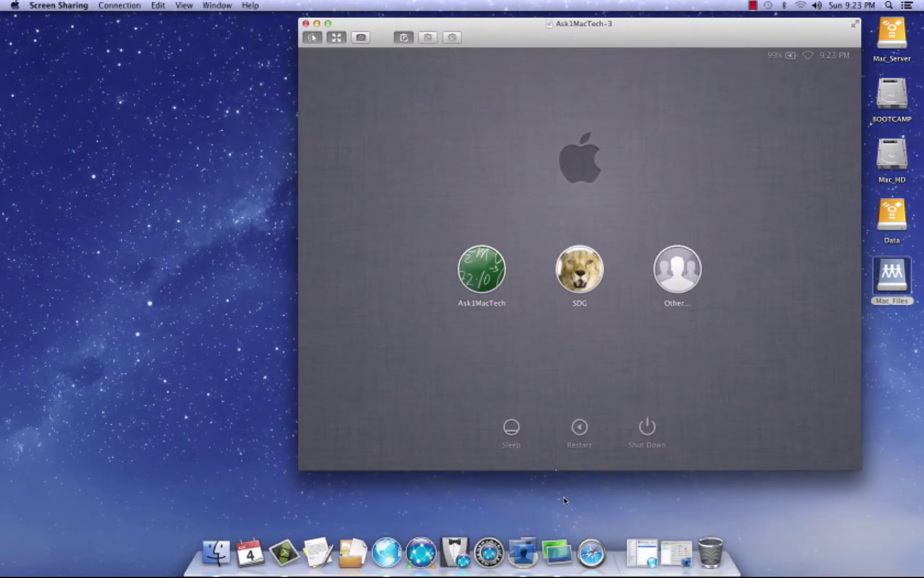
left_click(651, 551)
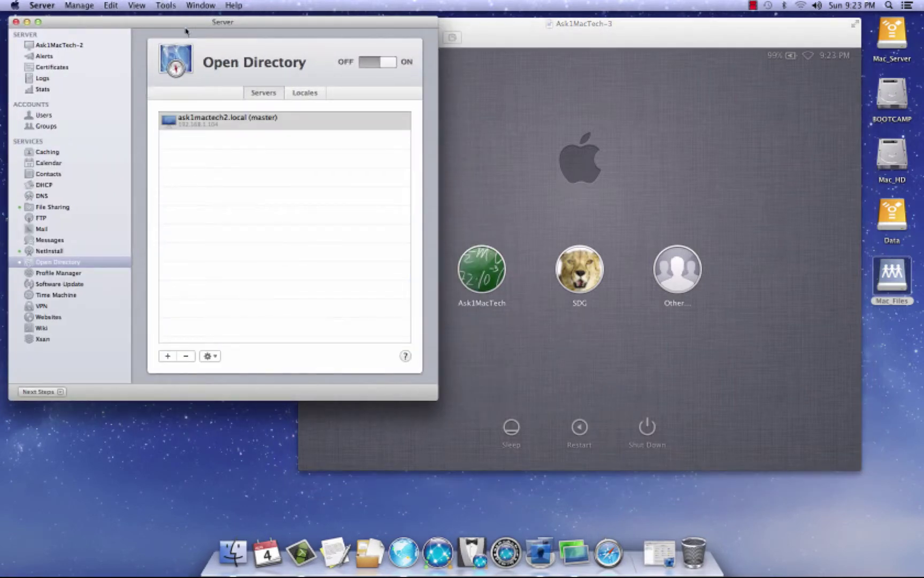
Set TestMac1's Home Folder to Local Only in Server, save, and minimize Server
left_click(48, 116)
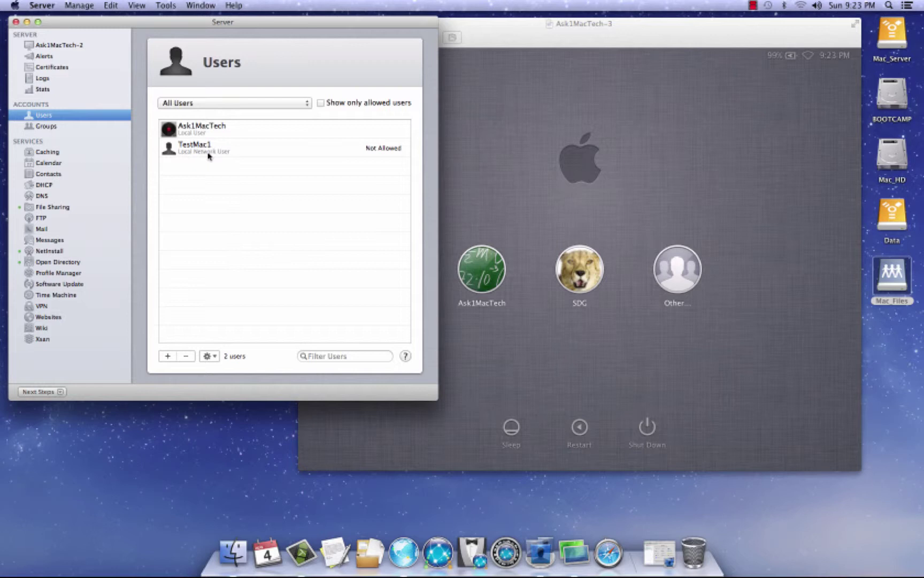
left_click(239, 149)
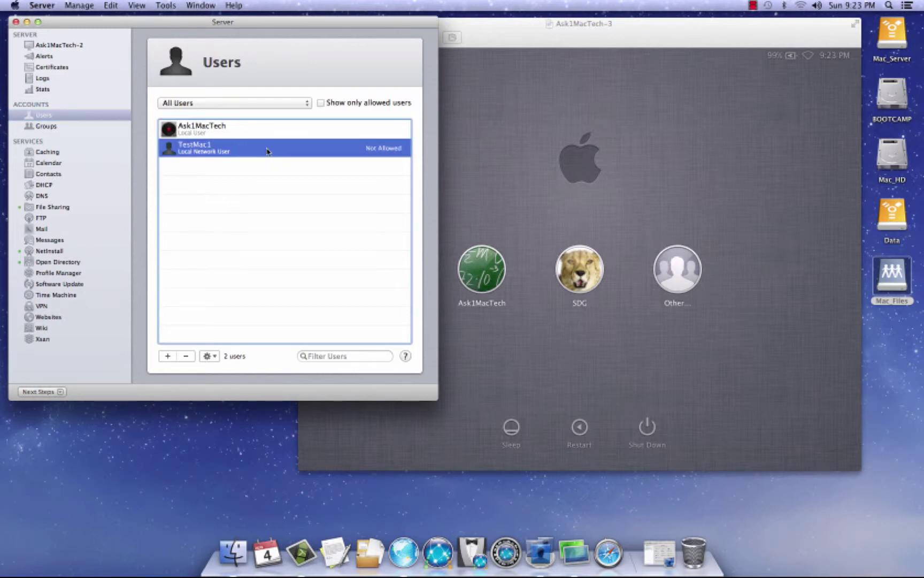
double_click(266, 151)
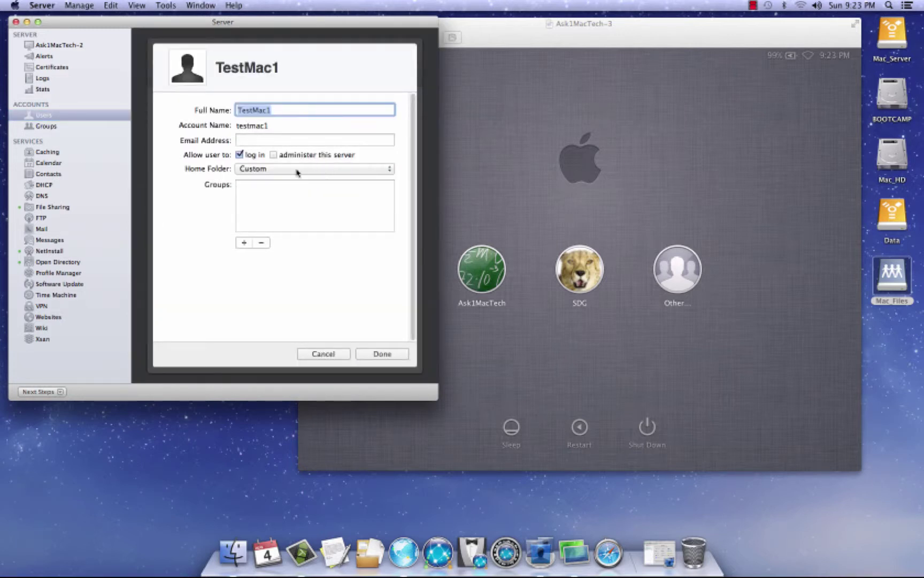
left_click(256, 170)
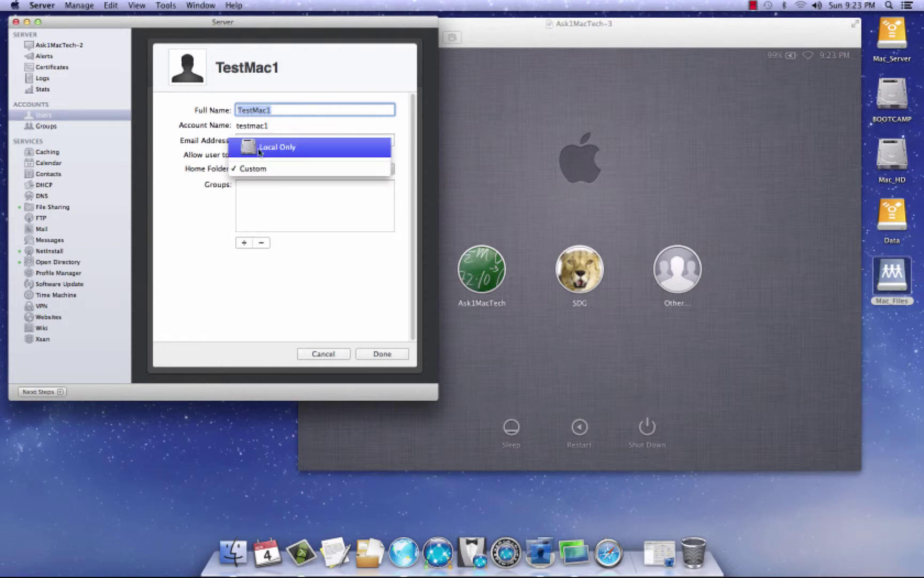
left_click(261, 150)
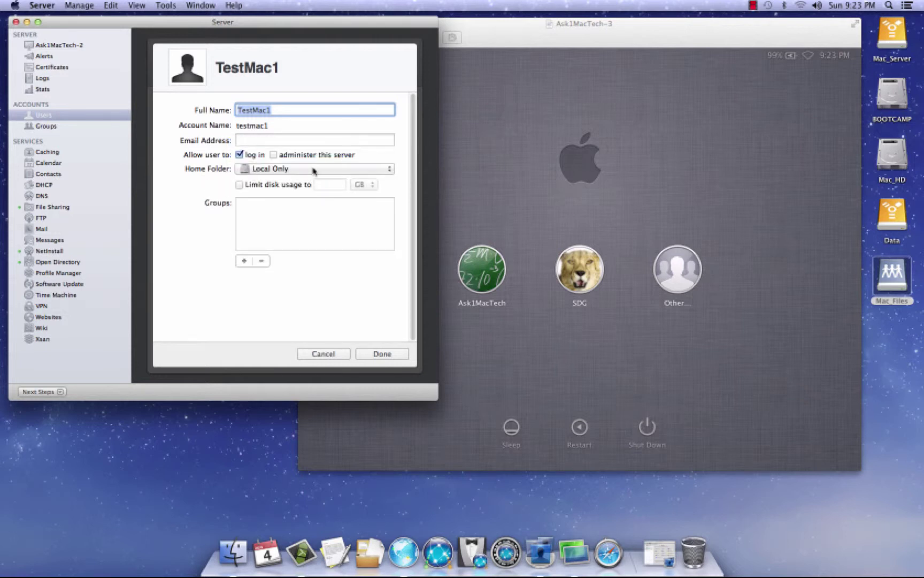
left_click(382, 354)
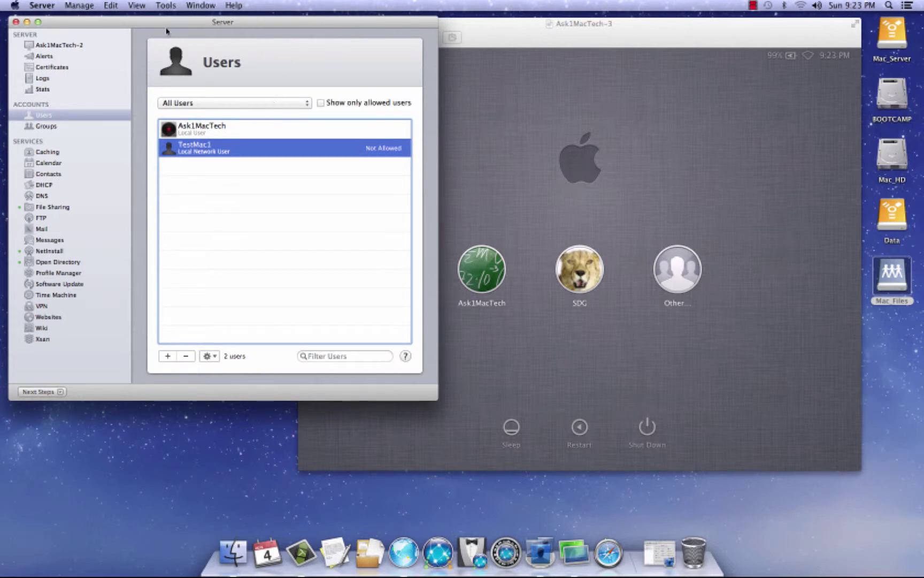
double_click(167, 23)
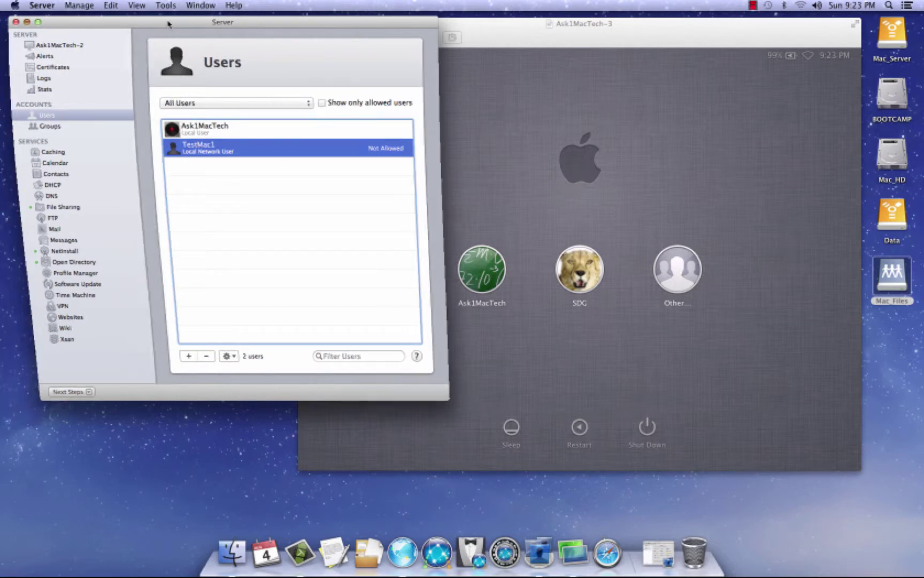
Switch the remote login screen to name-and-password entry via Other…, keeping Server minimized
left_click_drag(589, 28, 459, 28)
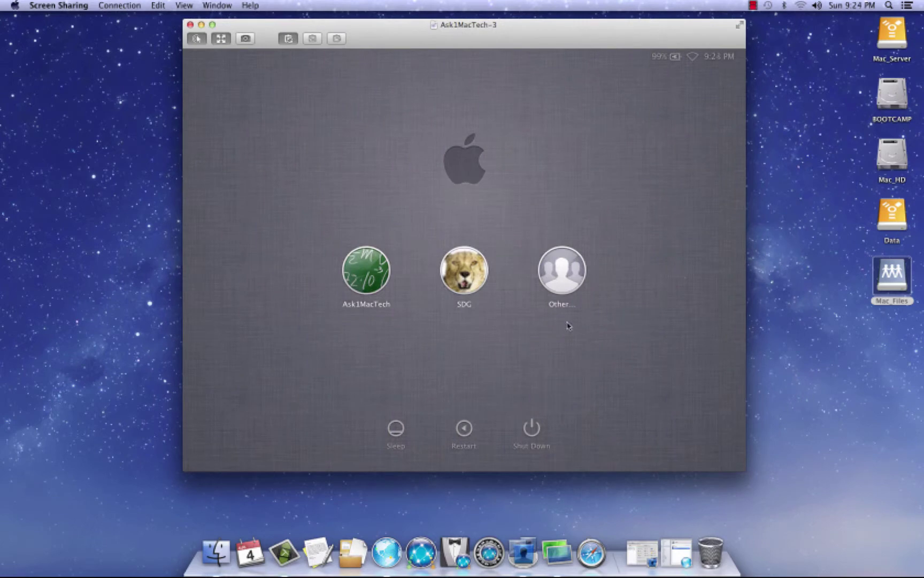
left_click(564, 266)
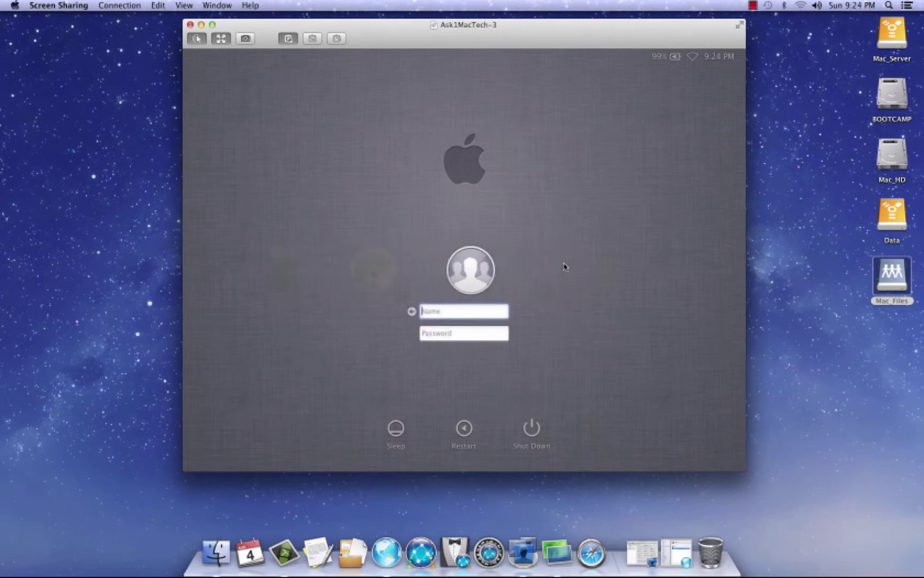
left_click(676, 561)
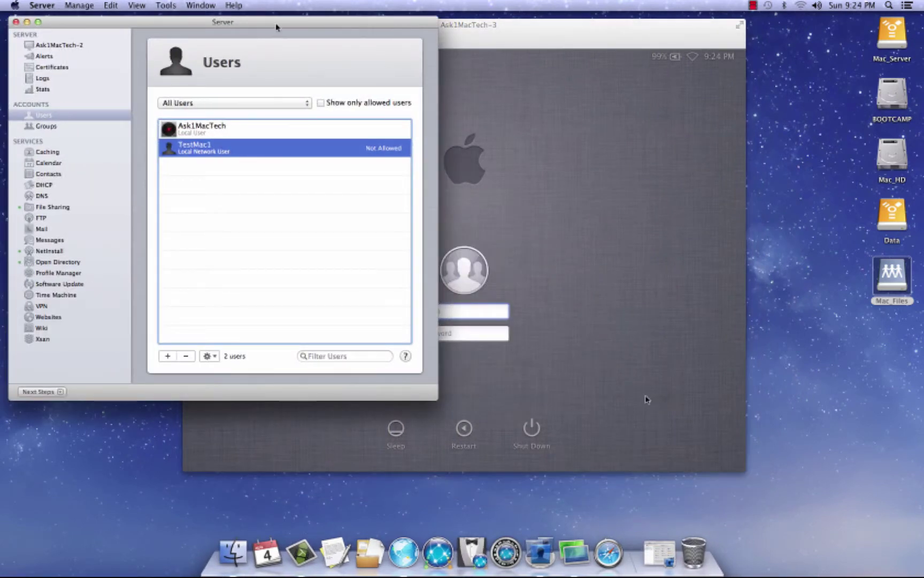
double_click(272, 25)
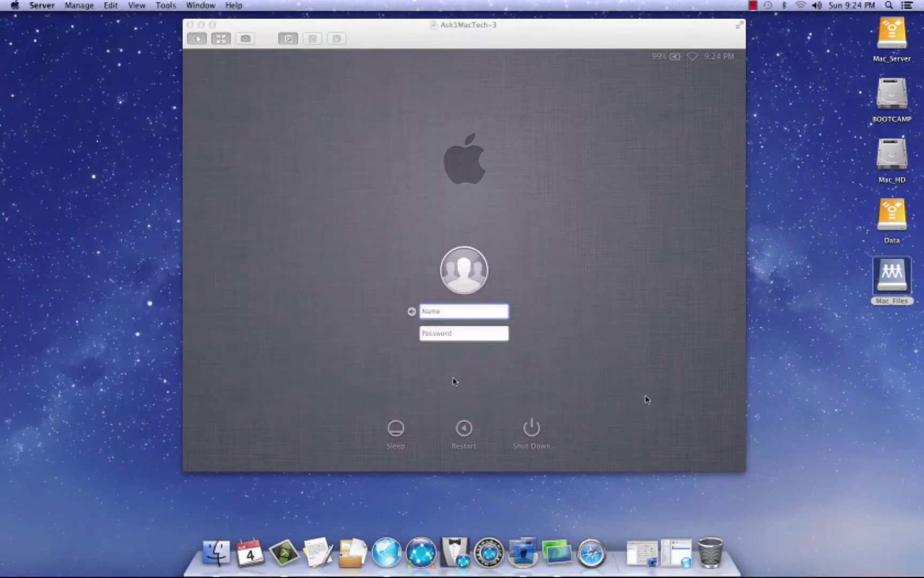
Log in to the remote Mac as TestMac1 with its password
left_click(433, 312)
type("TestMac1")
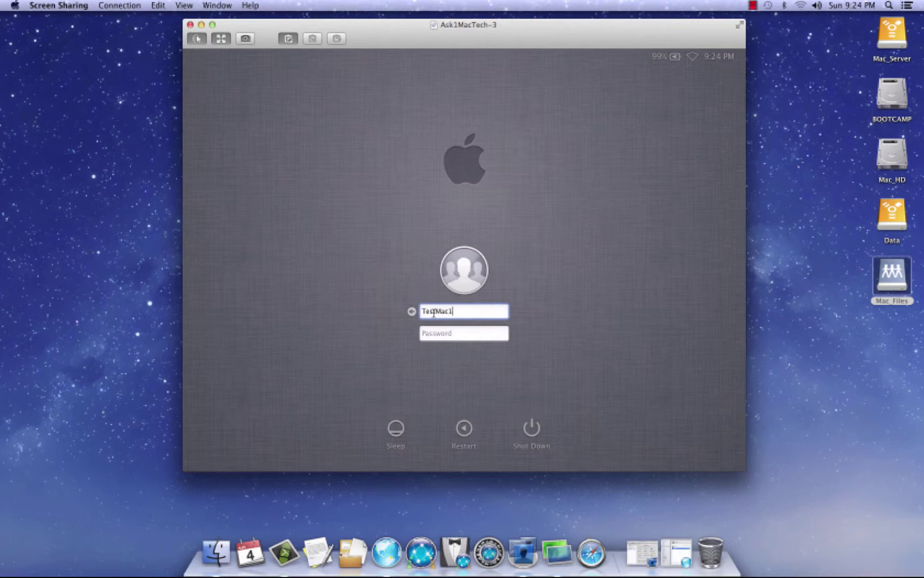
key("Tab")
type("•")
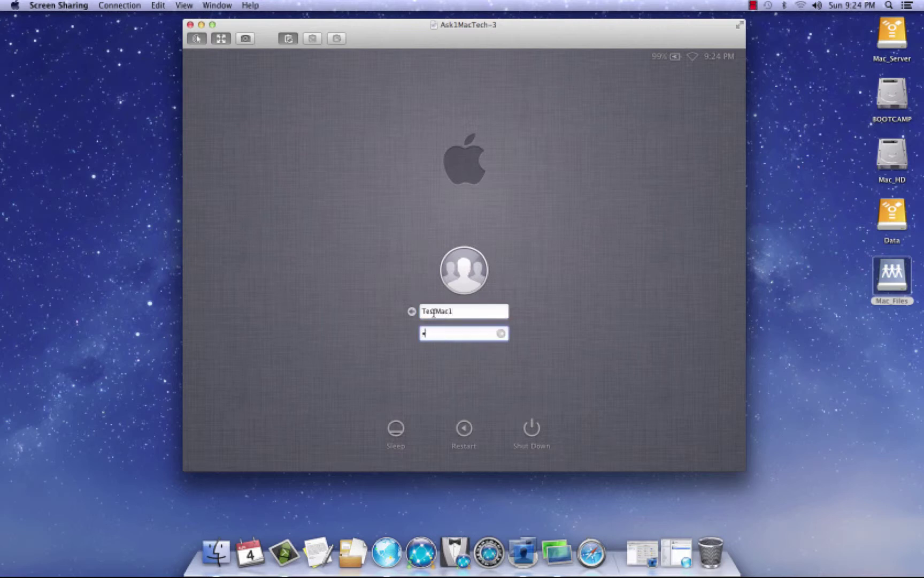
key("Return")
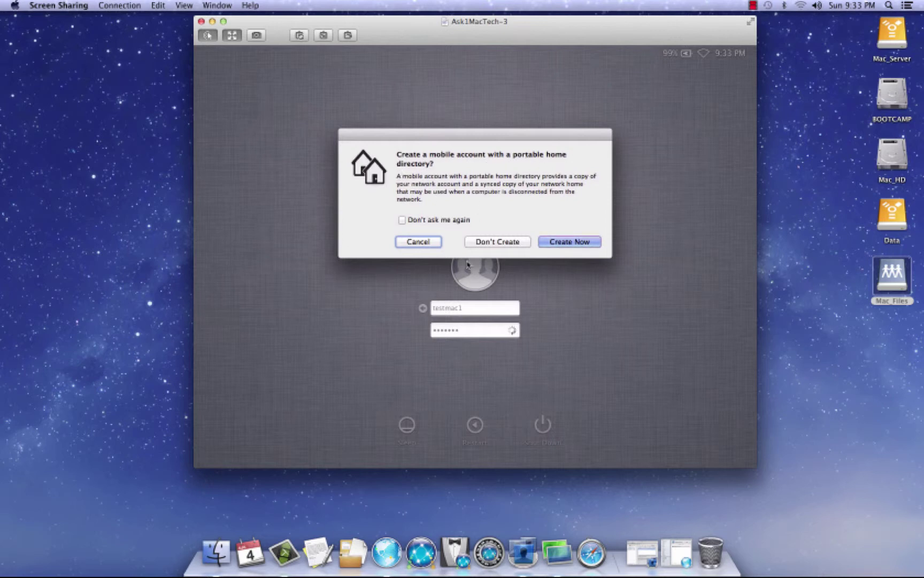
Answer the mobile account prompt, skip the Apple ID sign-in, and start using the Mac
left_click(583, 245)
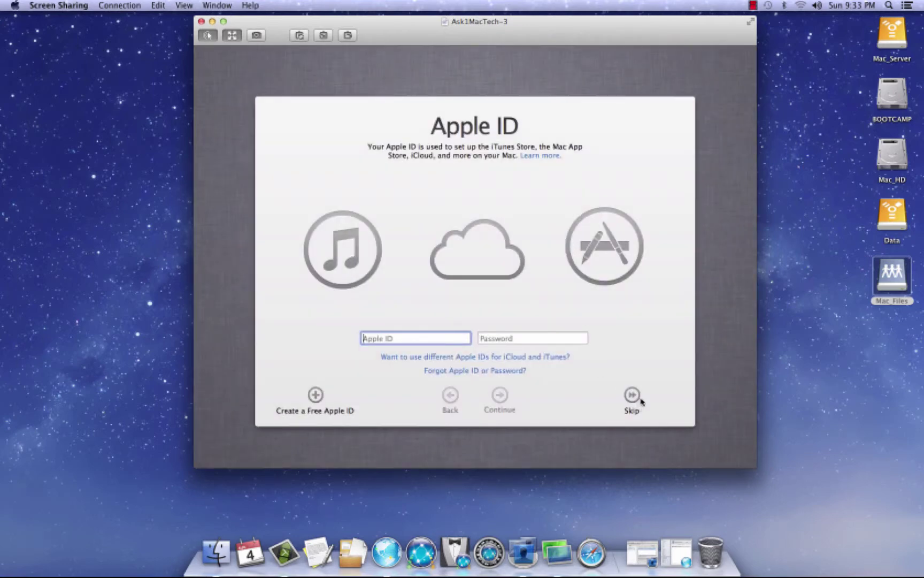
left_click(631, 398)
left_click(567, 156)
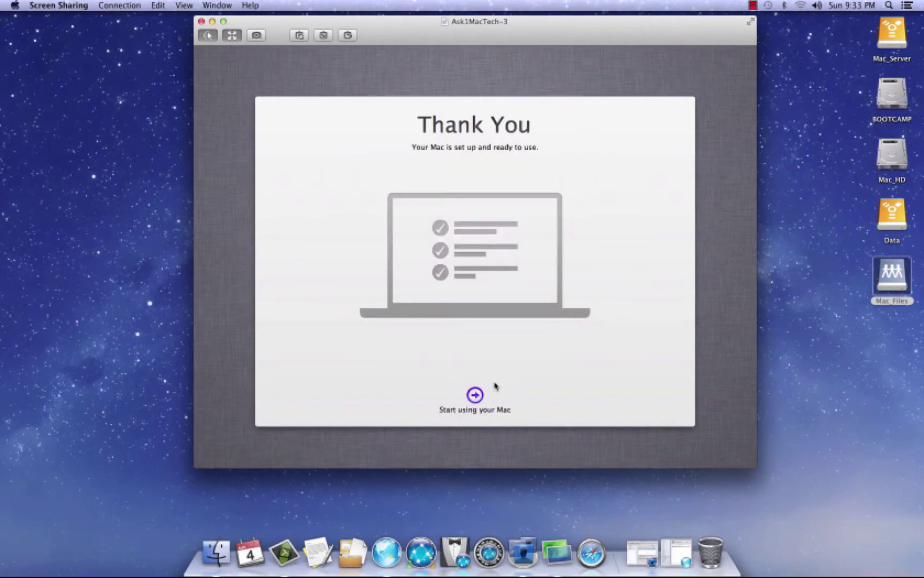
left_click(474, 394)
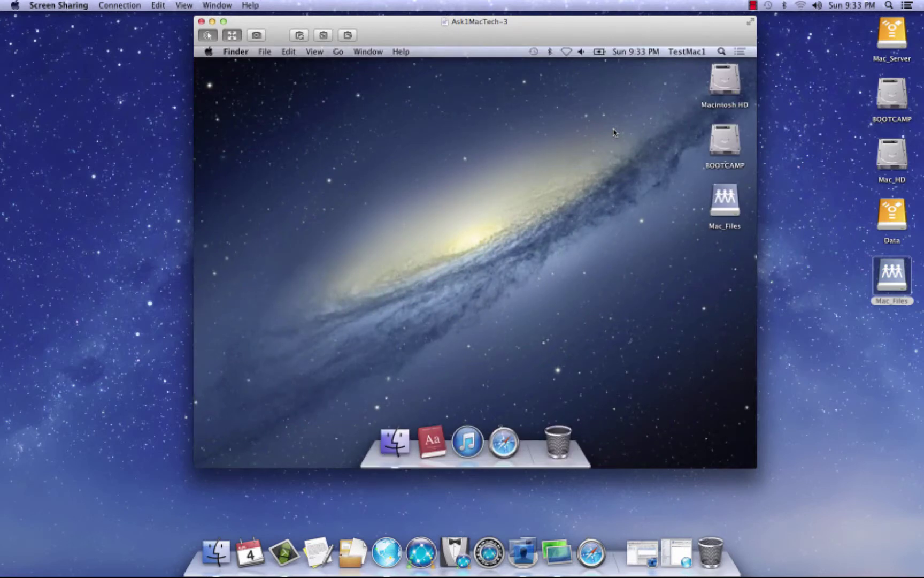
Log TestMac1 out from the Apple menu with Reopen windows when logging back in unchecked
left_click(725, 205)
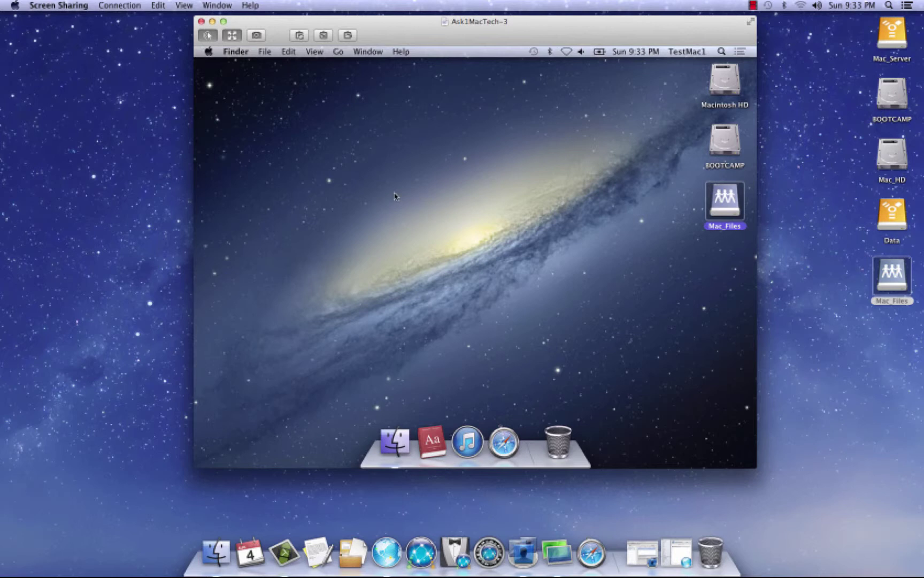
left_click_drag(407, 21, 413, 26)
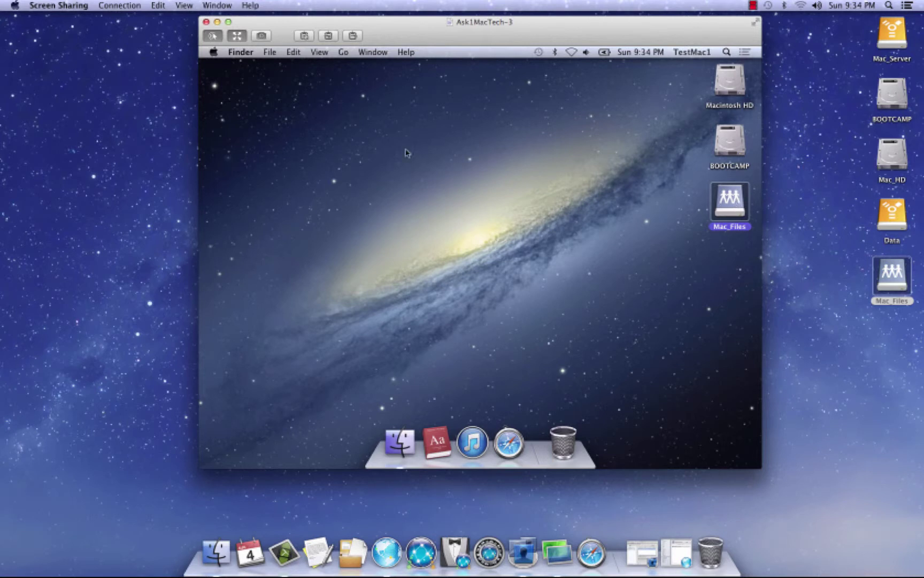
left_click(214, 53)
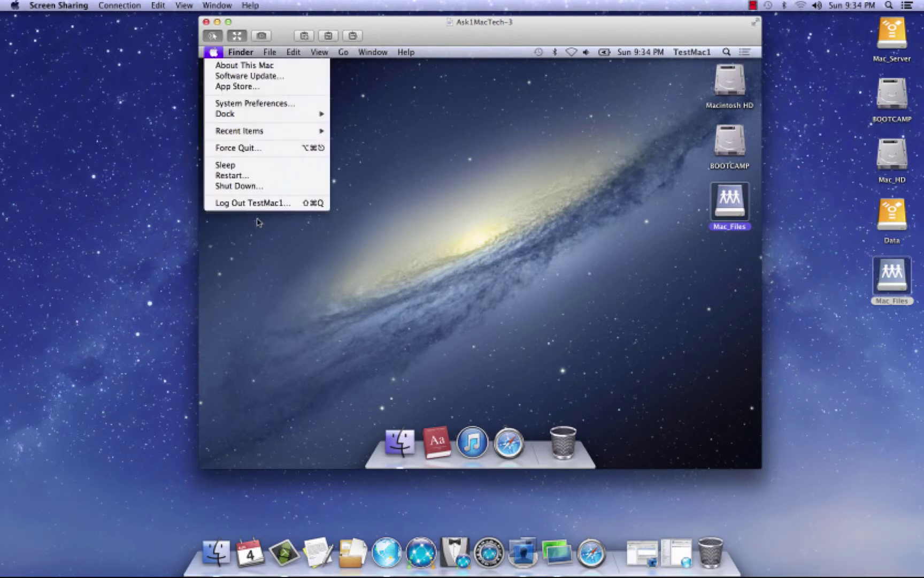
left_click(253, 203)
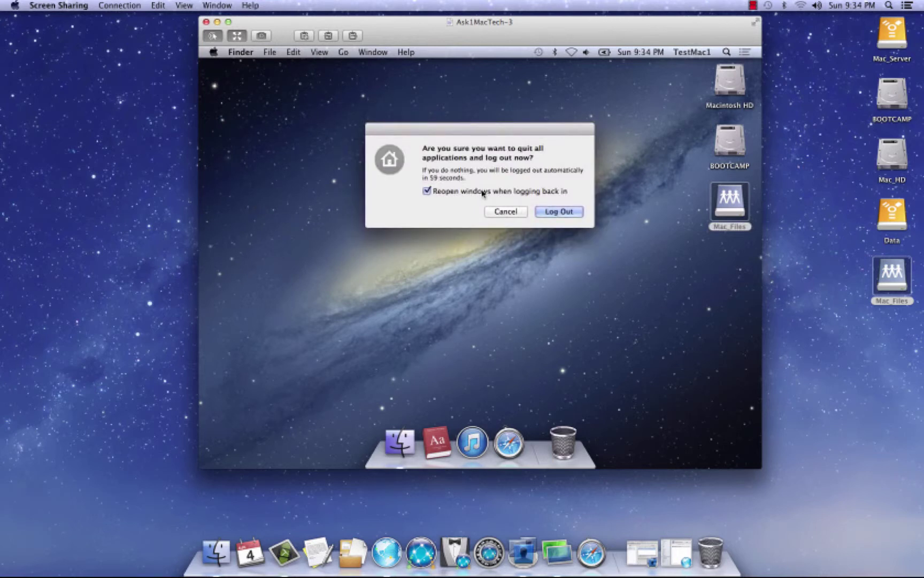
left_click(427, 191)
left_click(559, 212)
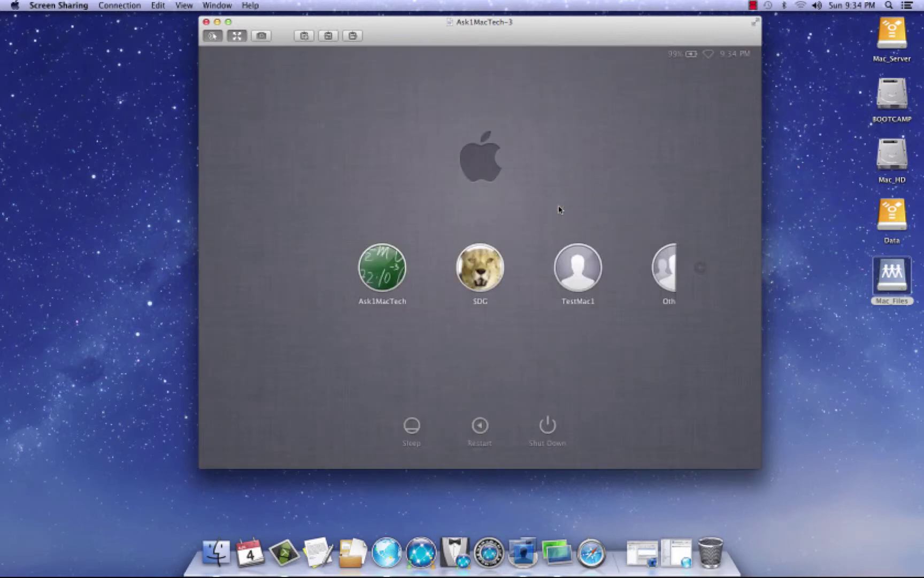
Log back in to the remote Mac as TestMac1 with its password
left_click(704, 270)
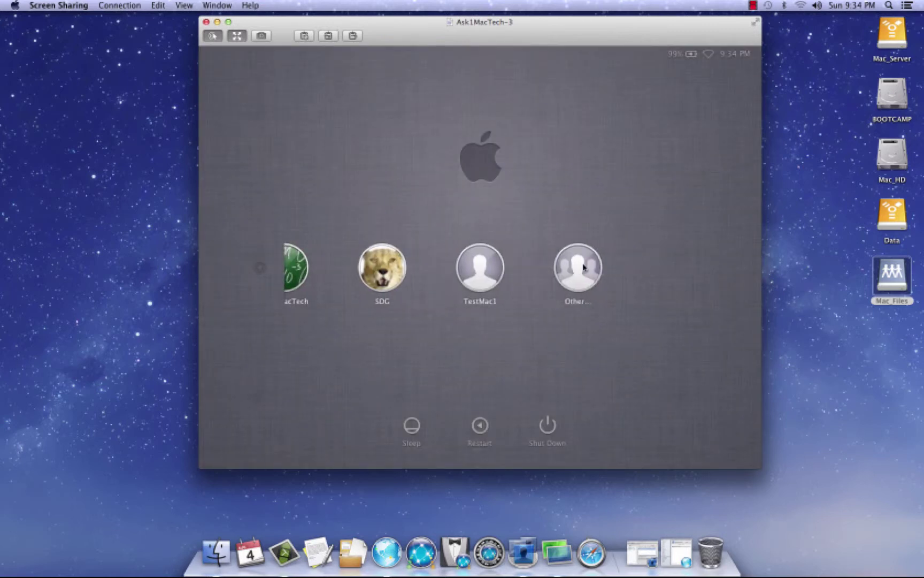
left_click(485, 263)
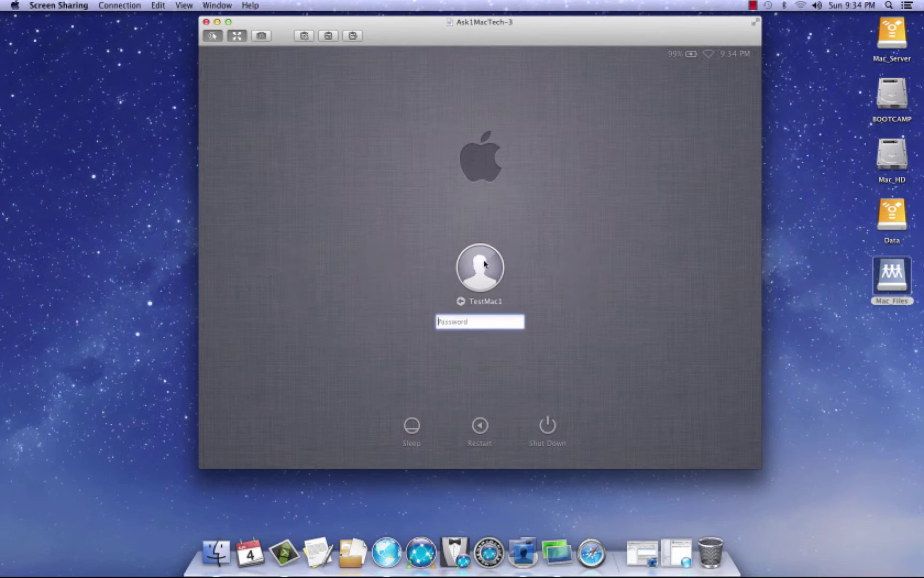
type("•••••••")
key("Return")
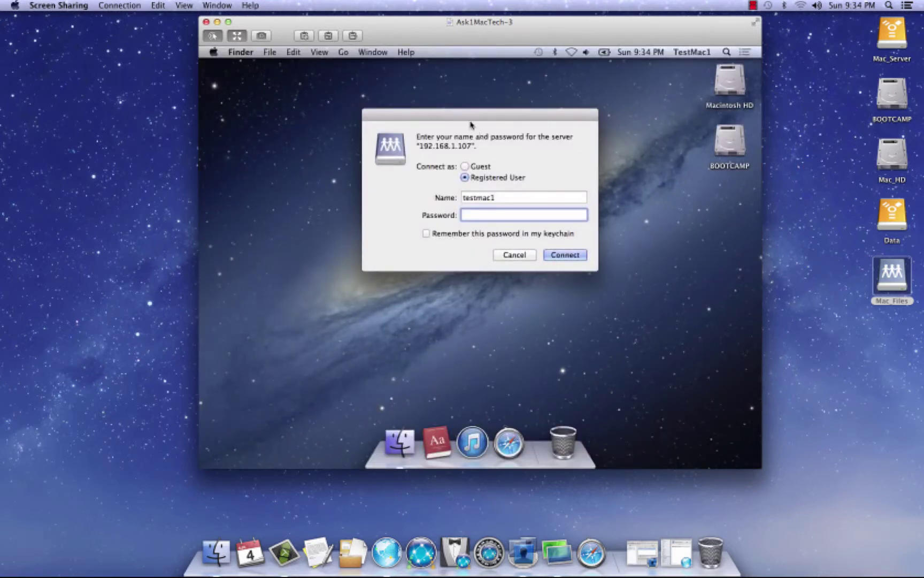
Connect Mac_Files as admin with the password remembered in the keychain
triple_click(509, 199)
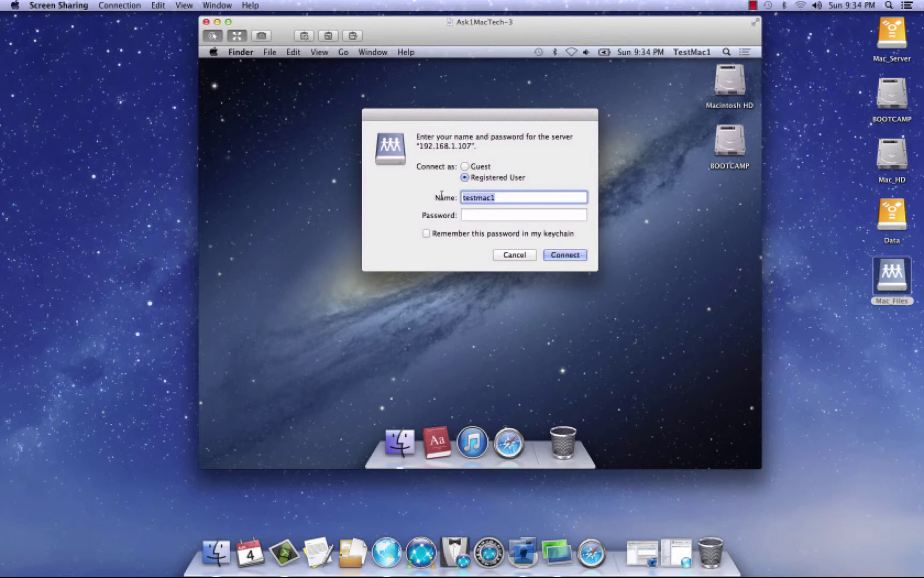
type("admin")
key("Tab")
type("••••")
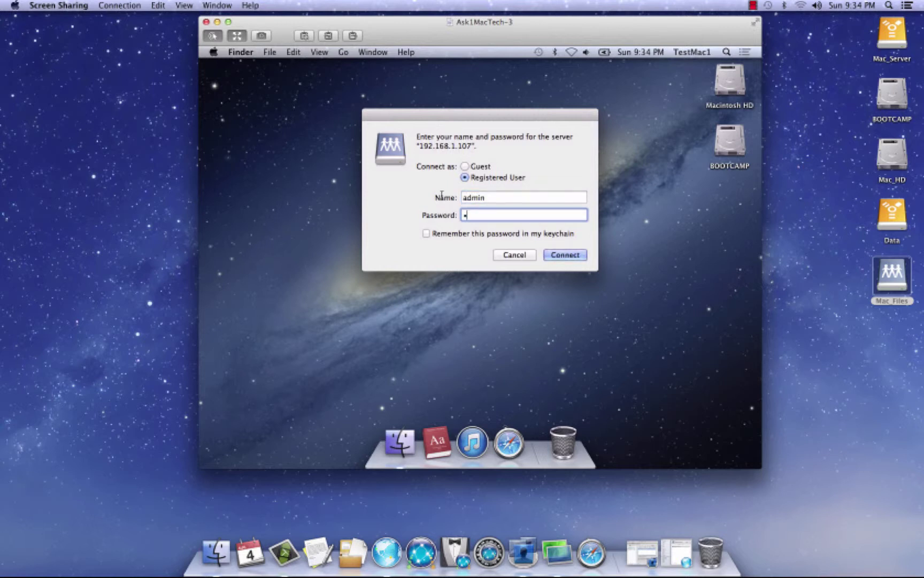
type("••")
left_click(426, 234)
left_click(566, 255)
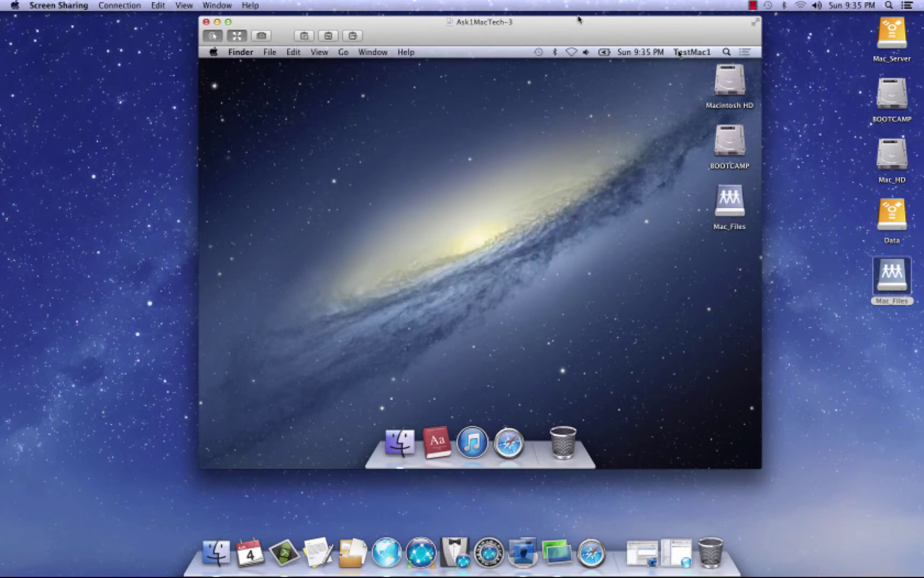
Log TestMac1 out via the Apple menu, then log back in with its password
left_click_drag(565, 23, 560, 23)
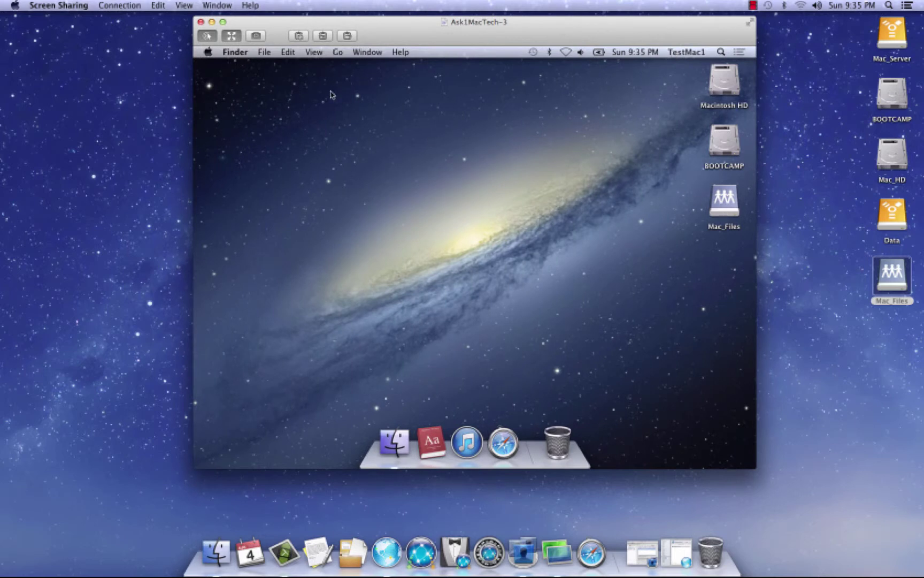
left_click(208, 52)
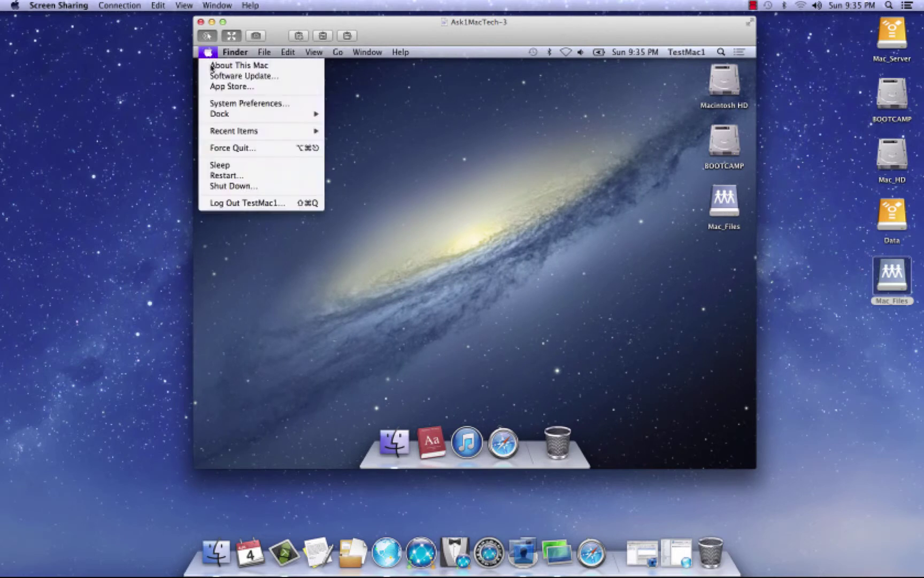
left_click(237, 204)
left_click(546, 213)
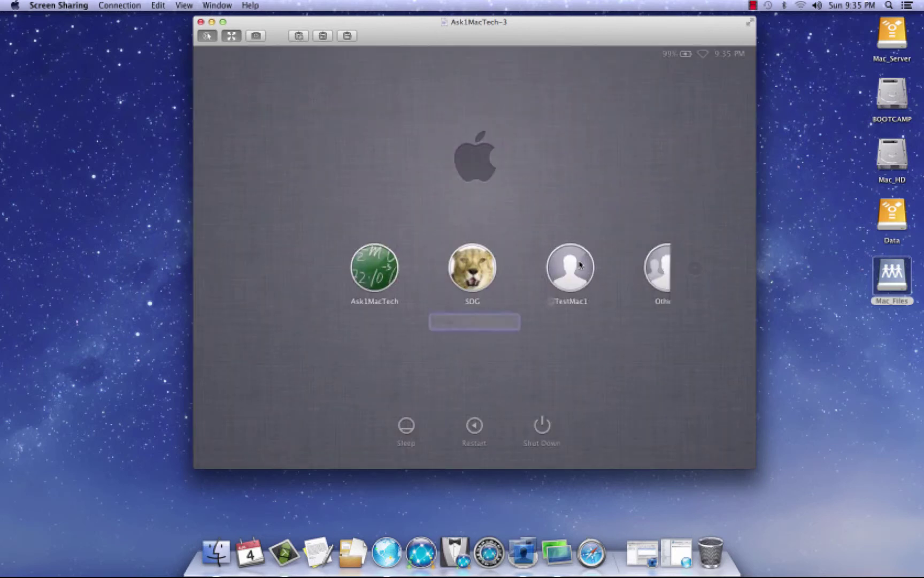
left_click(581, 265)
type("a")
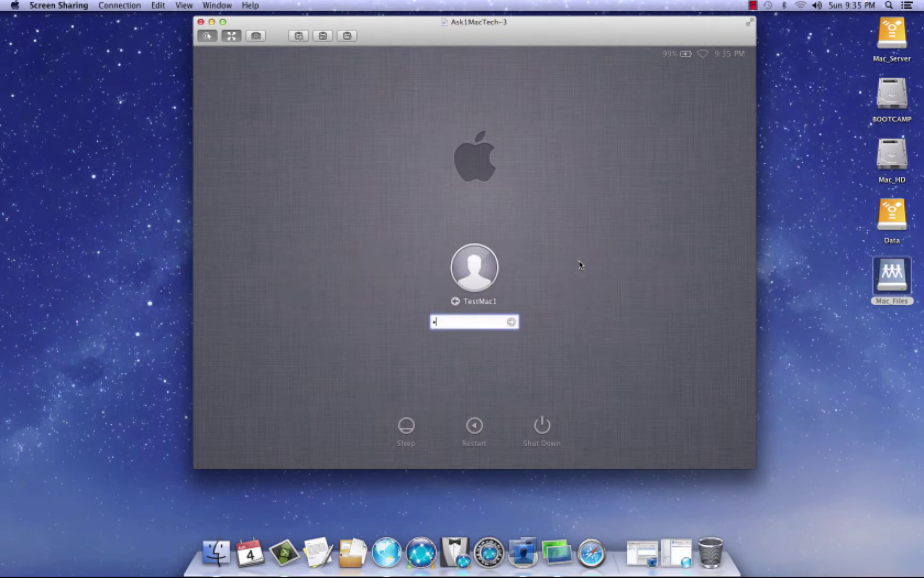
type("aaaaaa")
key("Return")
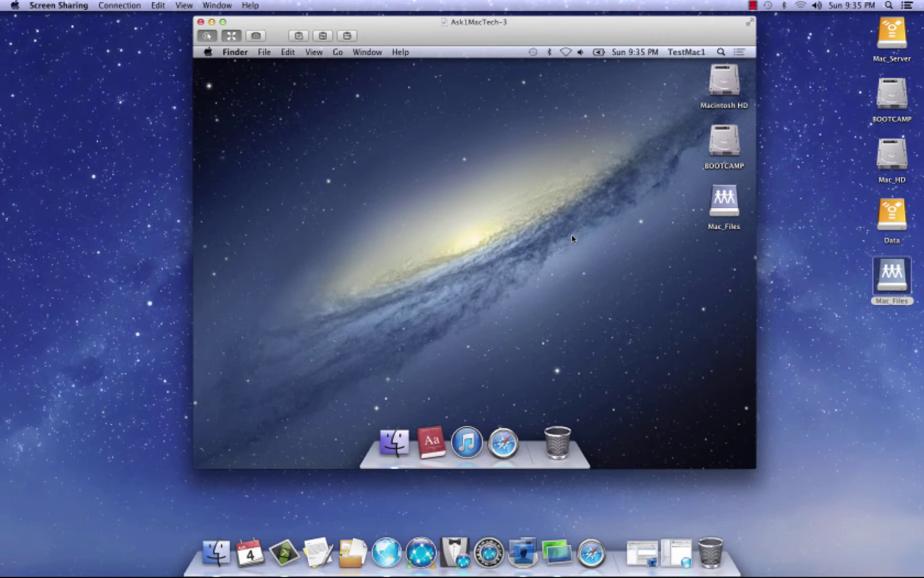
Open the remote Mac's System Preferences from the Apple menu and nudge its window up
left_click(208, 53)
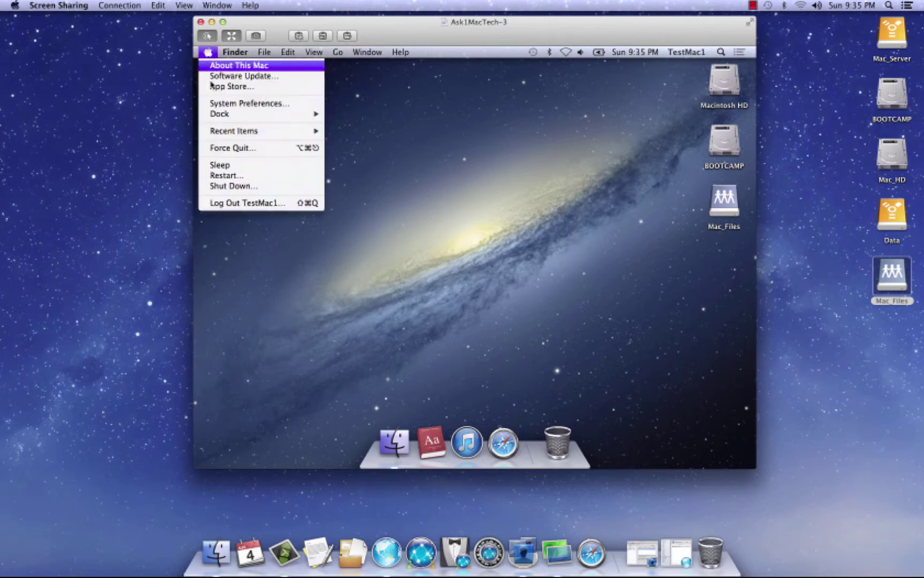
left_click(223, 105)
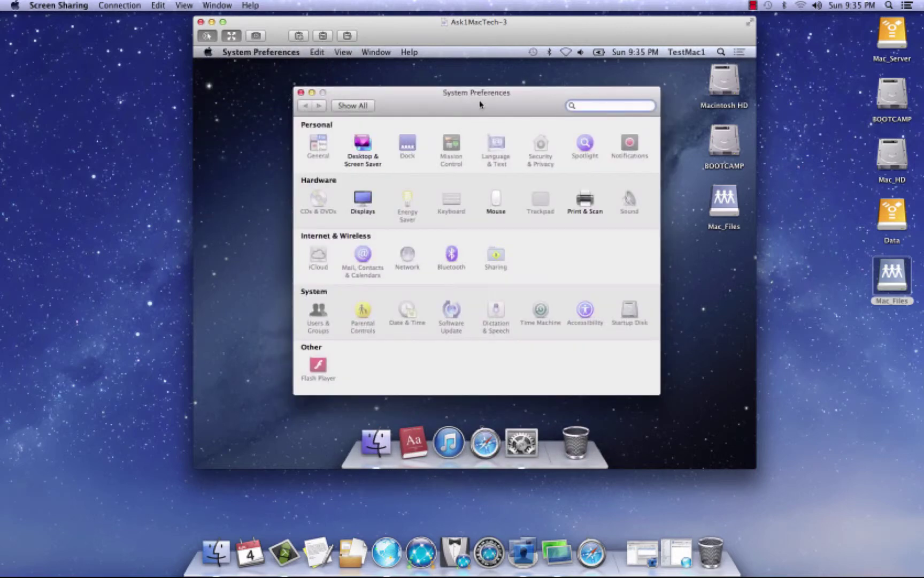
left_click_drag(480, 104, 479, 85)
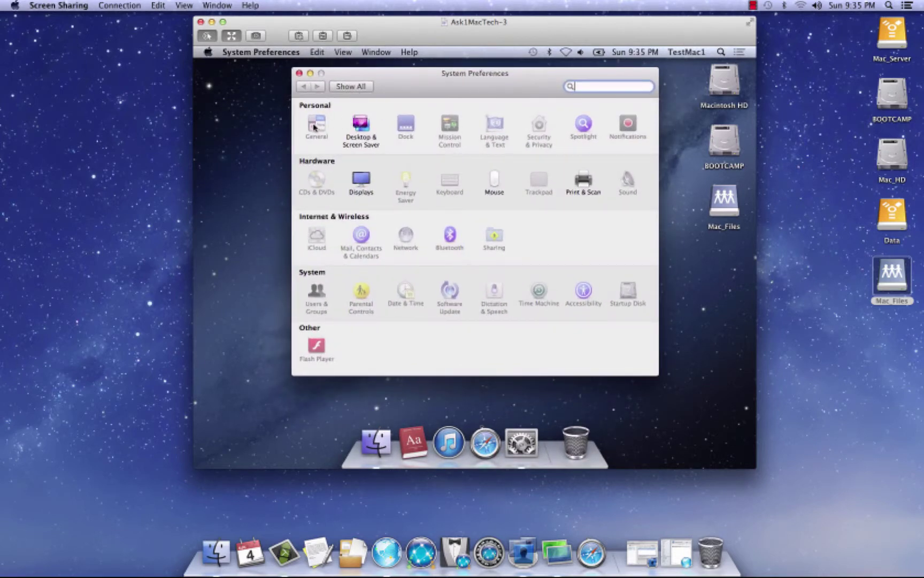